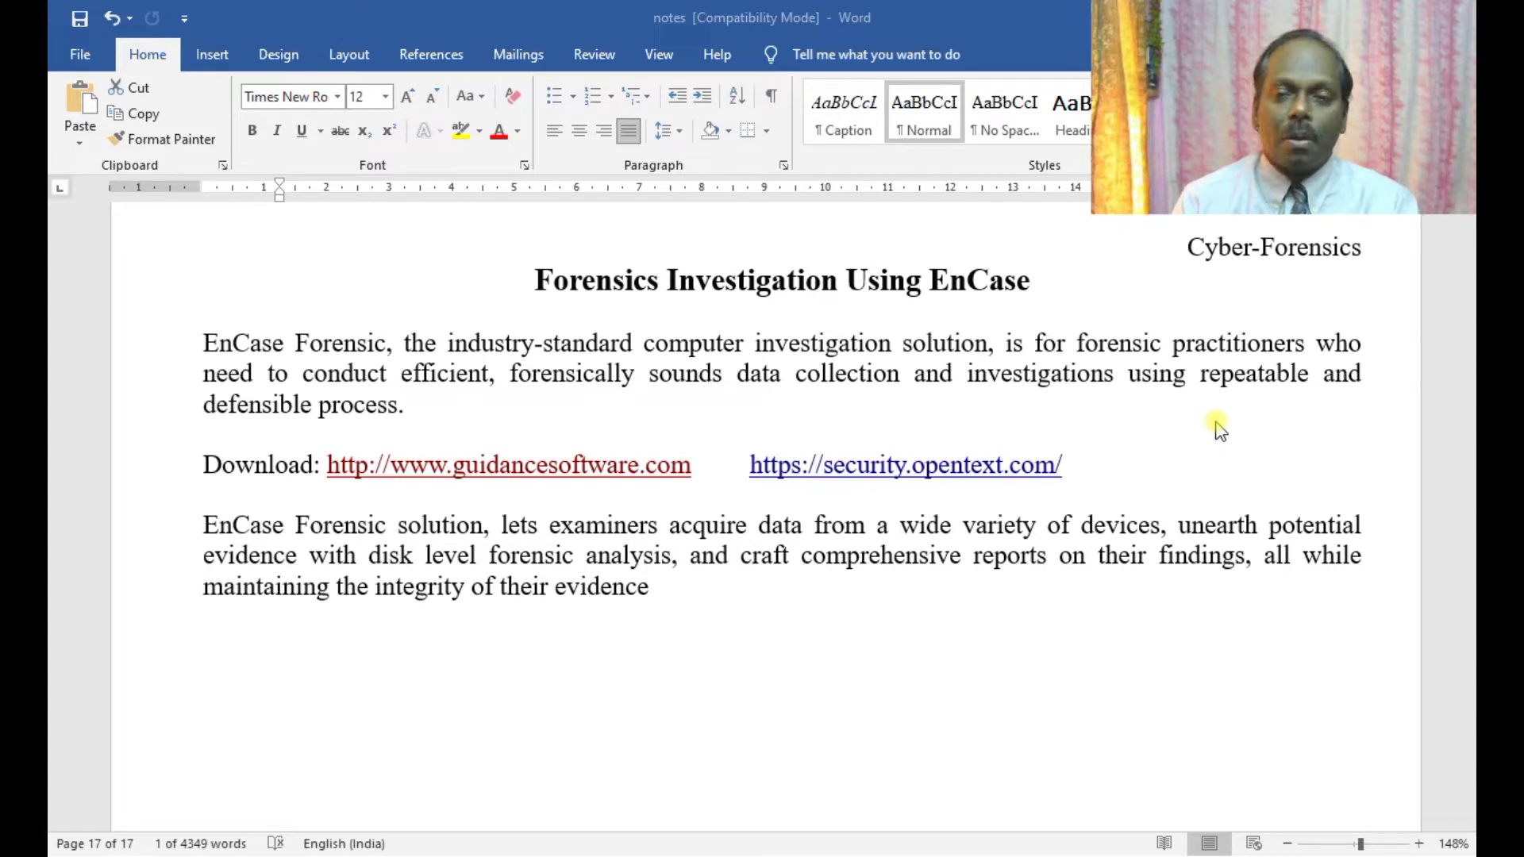
- Switch to Chrome and look over the OpenText security home page and Protect your Organization tabs
key(alt+Tab)
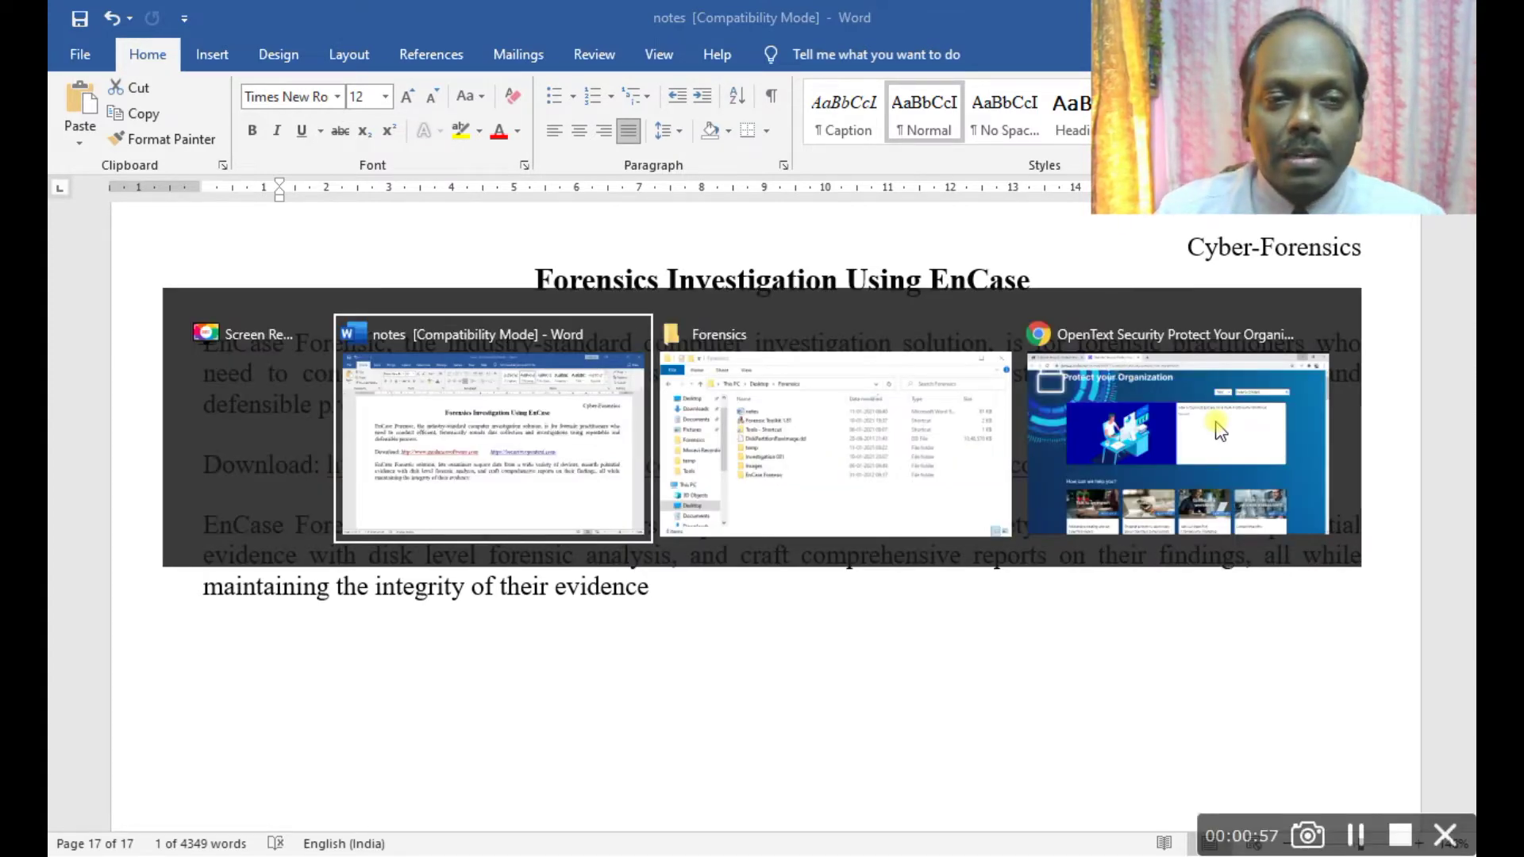
key(alt+Tab)
key(alt+Tab)
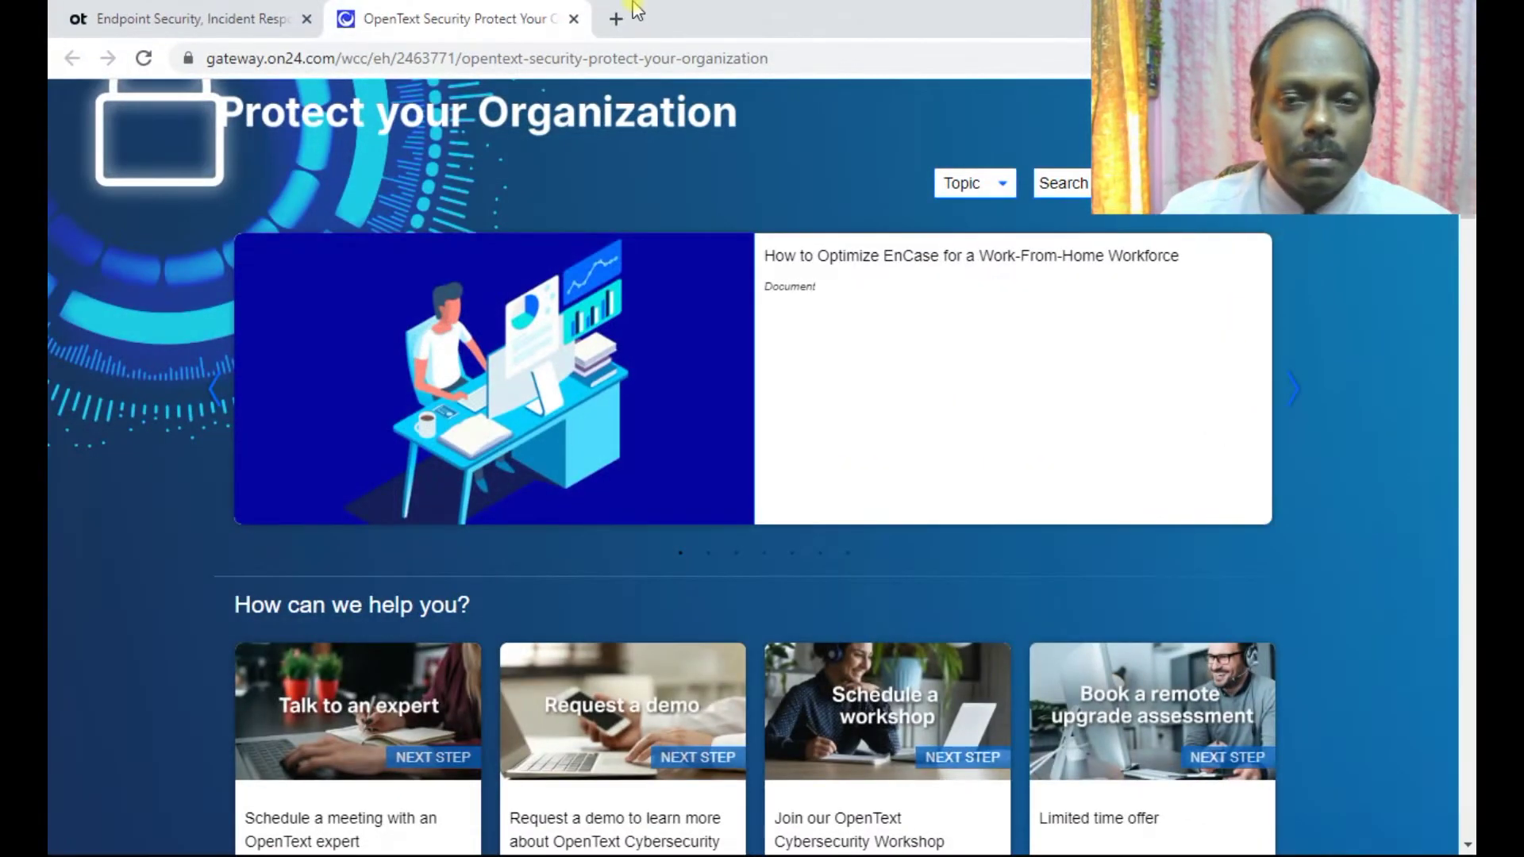
click(174, 18)
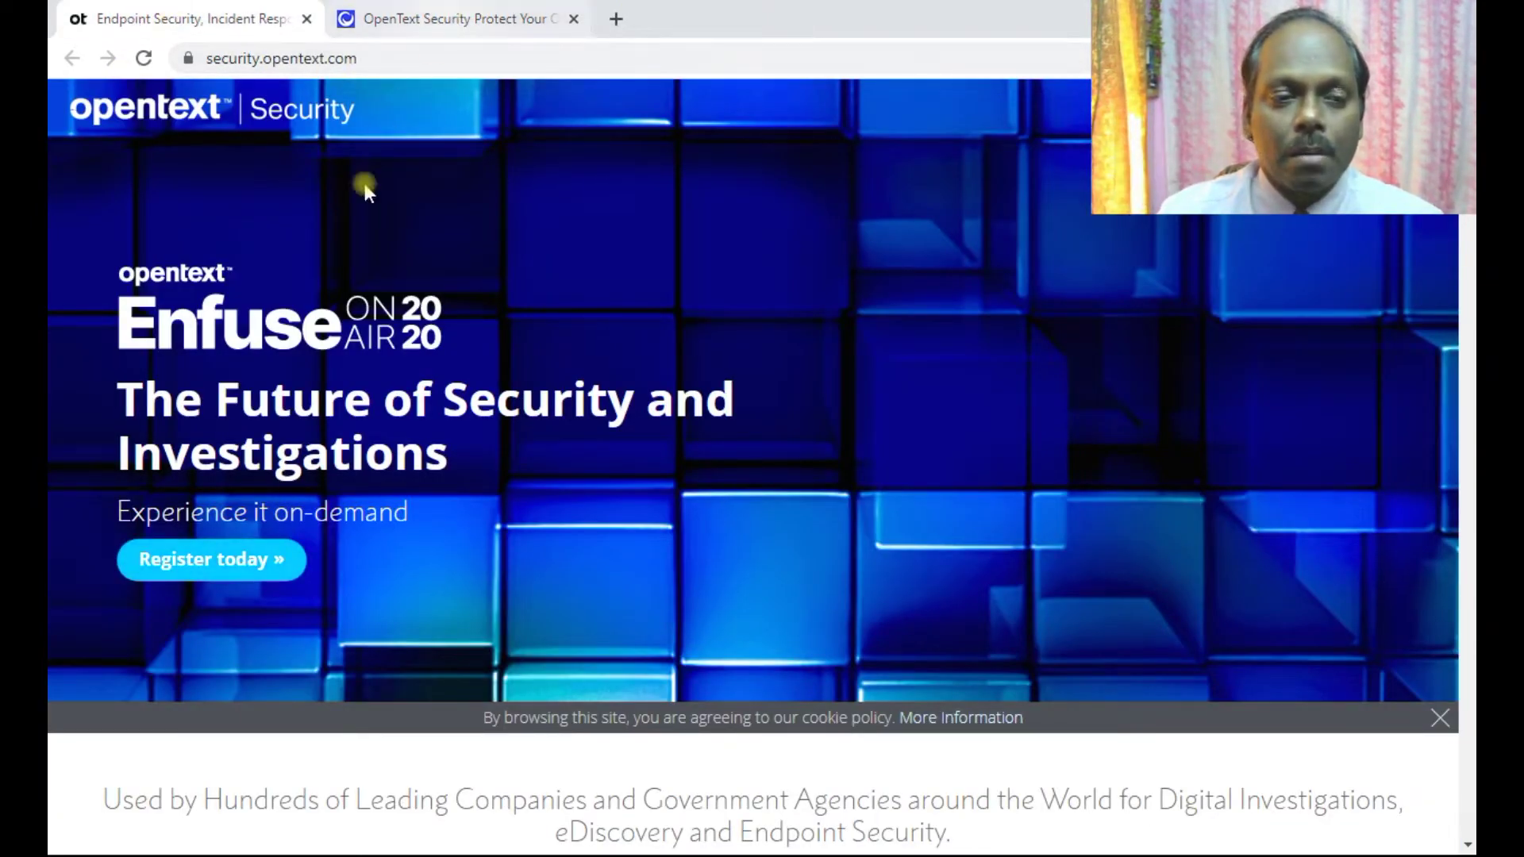
click(445, 18)
- Clear the topic filters and leave only EnCase ticked on the Protect your Organization page
click(1002, 183)
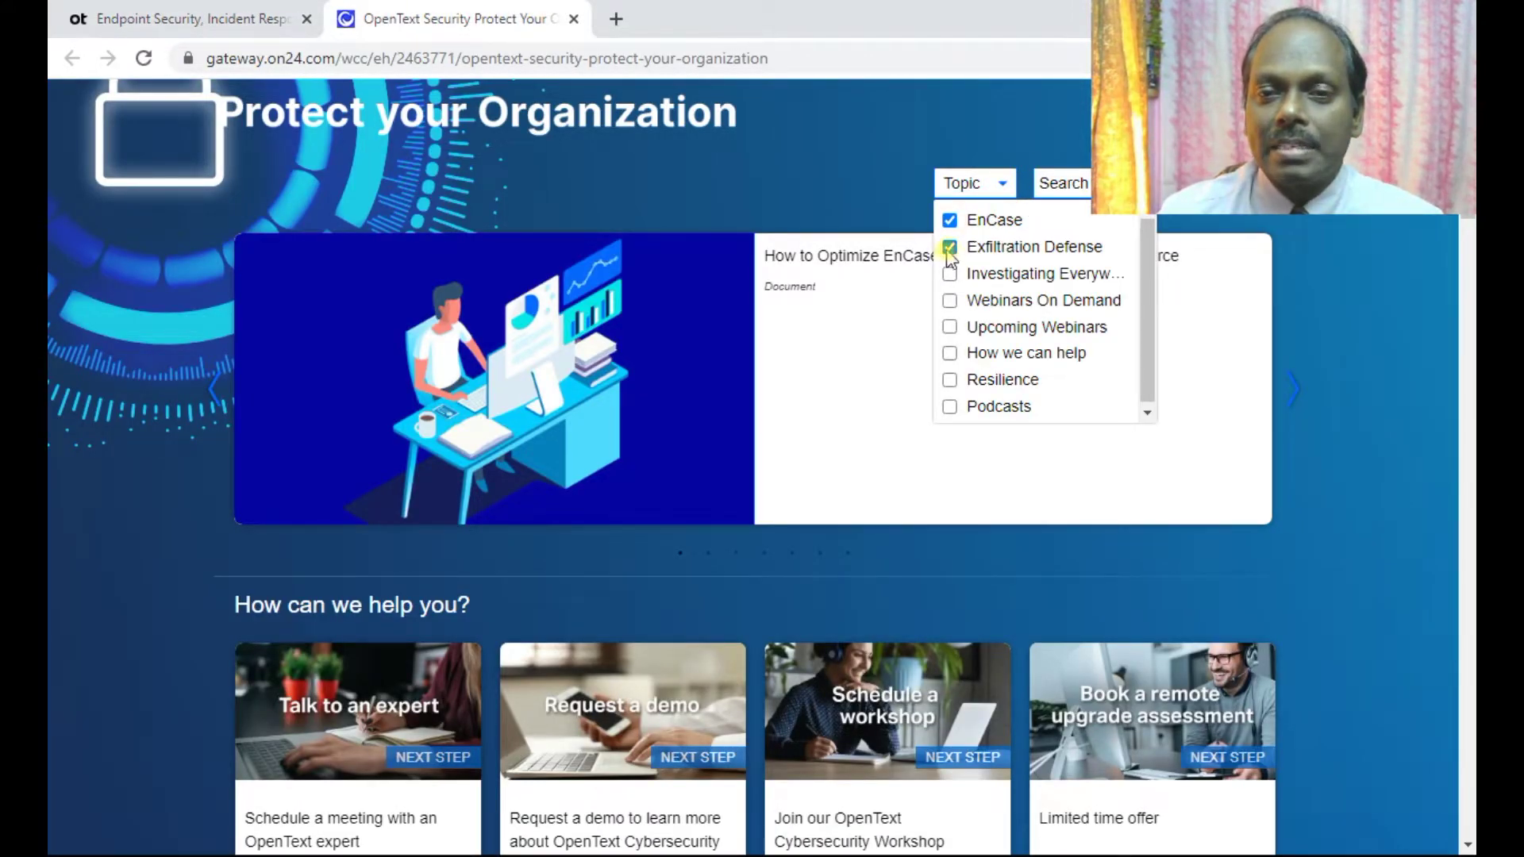
click(972, 227)
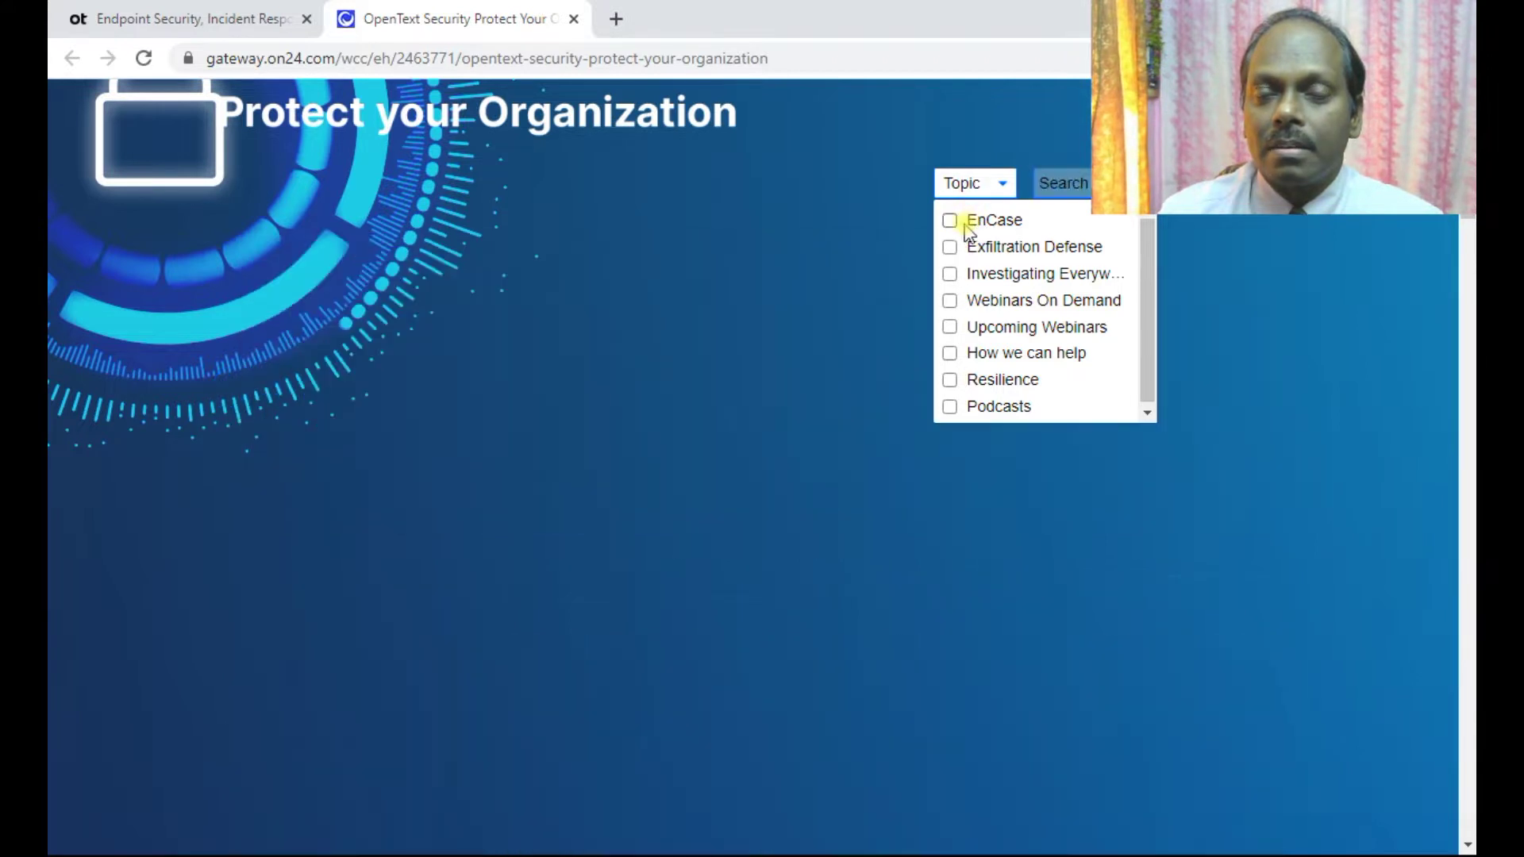
click(950, 221)
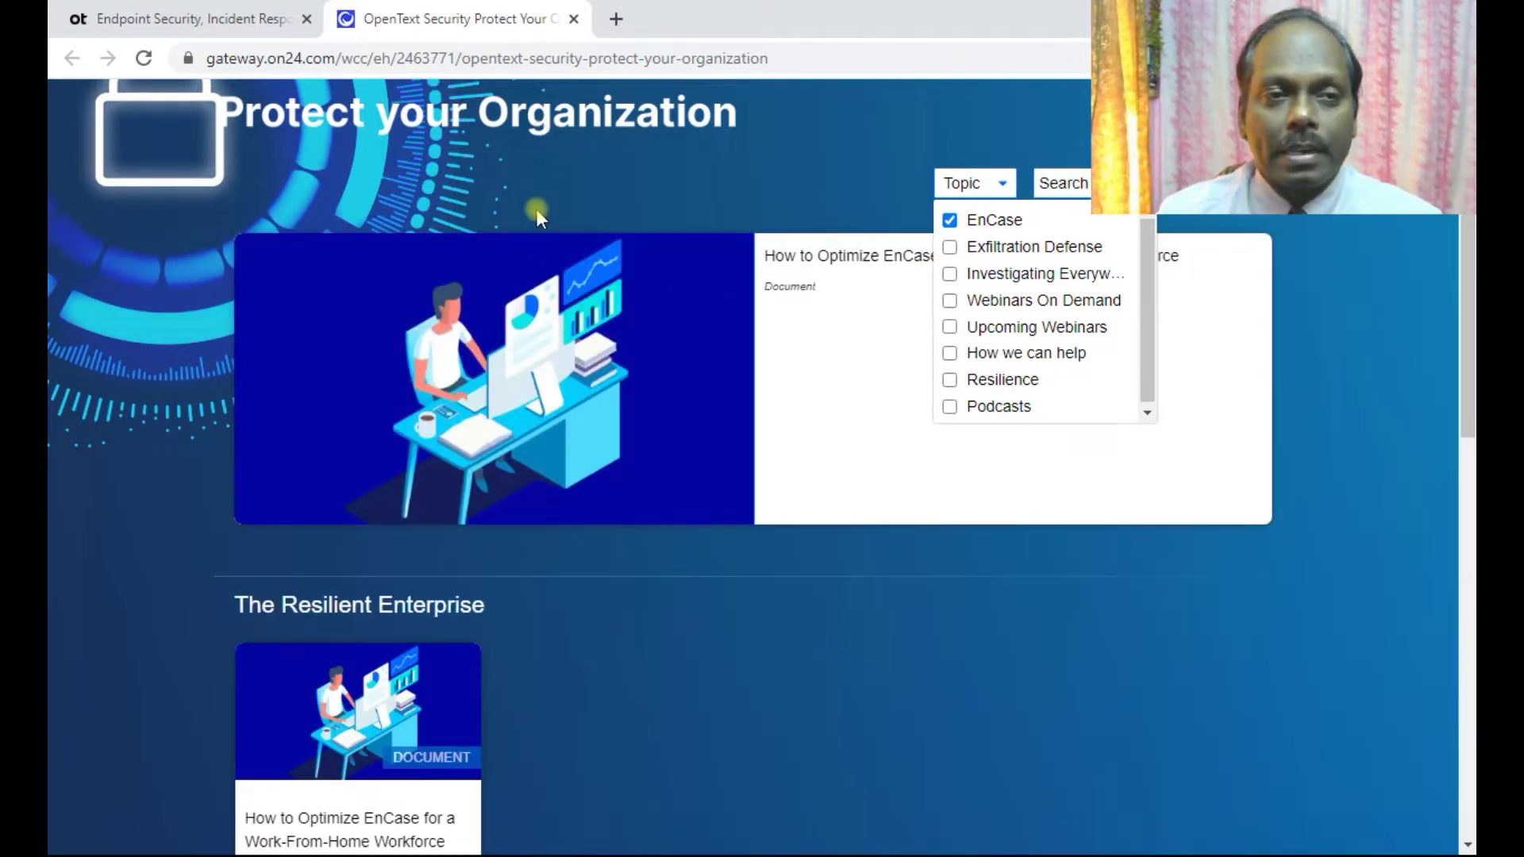
key(alt+Tab)
key(alt+Tab)
key(alt+Tab)
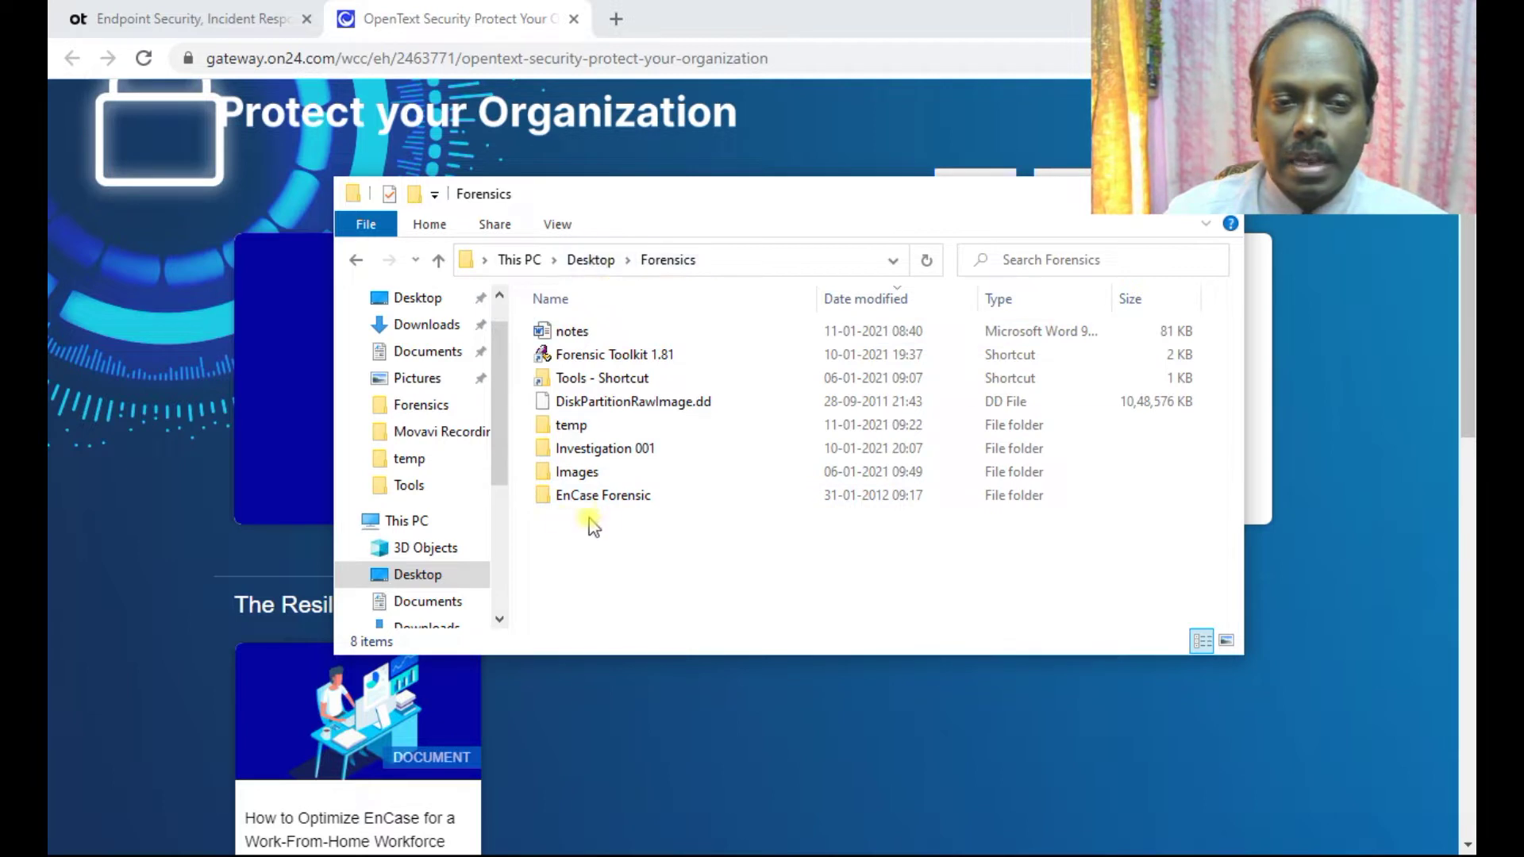
- Look inside the EnCase Forensic folder, then go back up to the Forensics folder
mouse_move(607, 505)
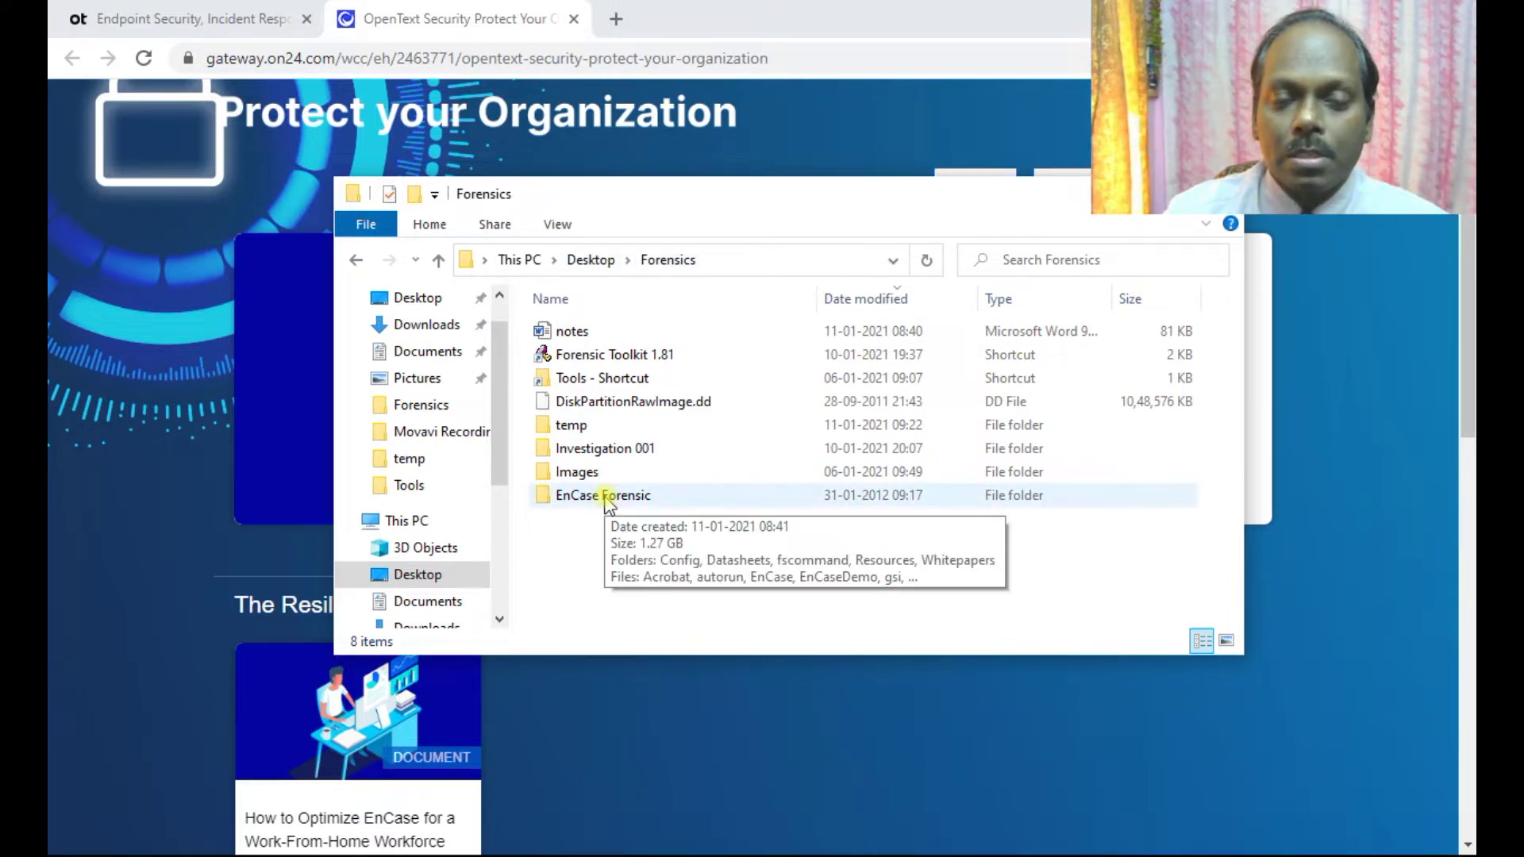
double_click(606, 498)
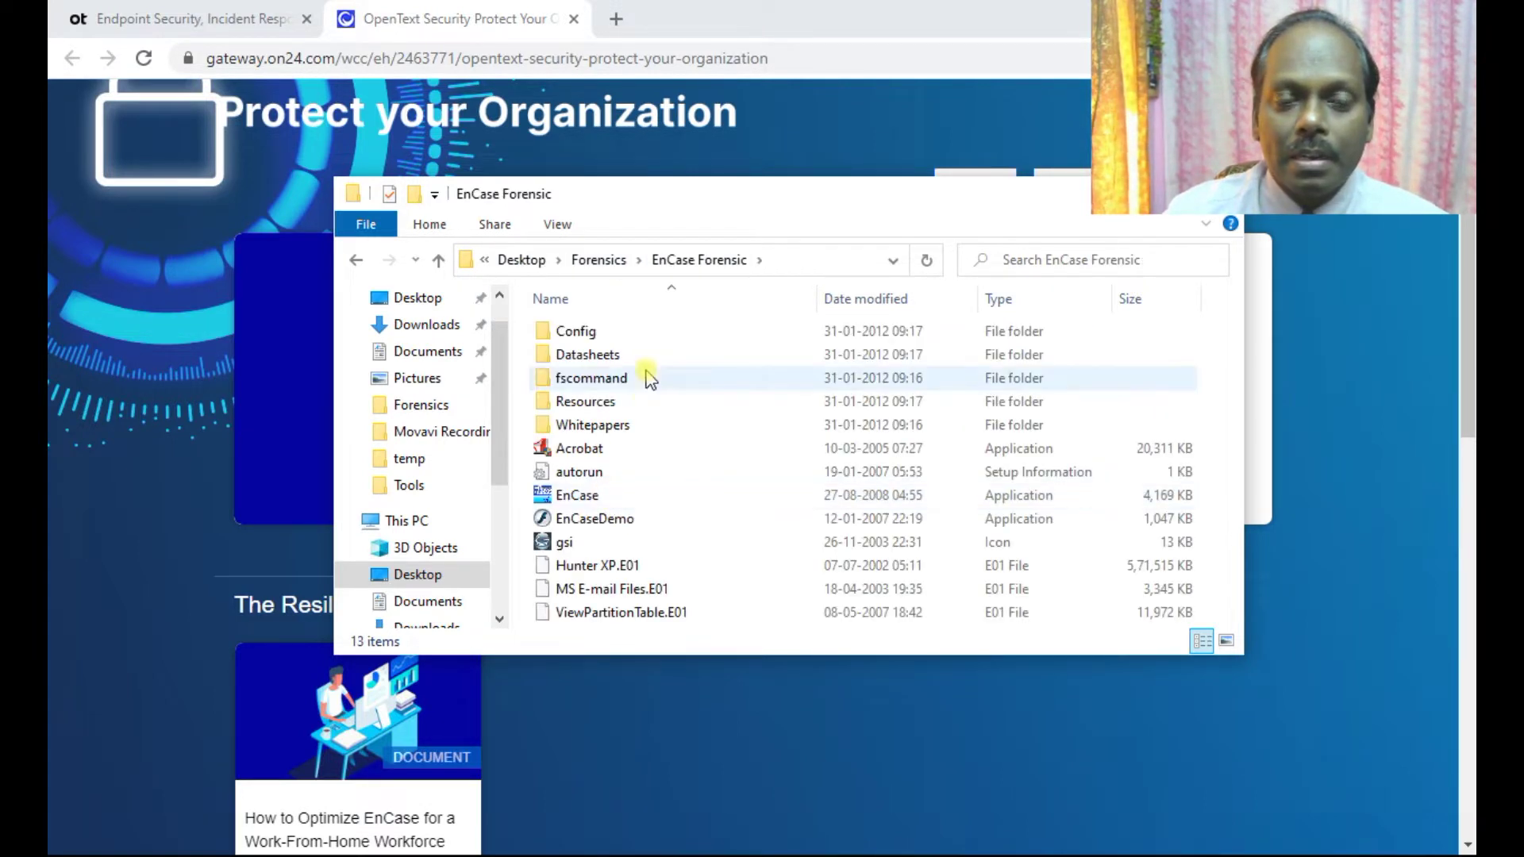
click(617, 260)
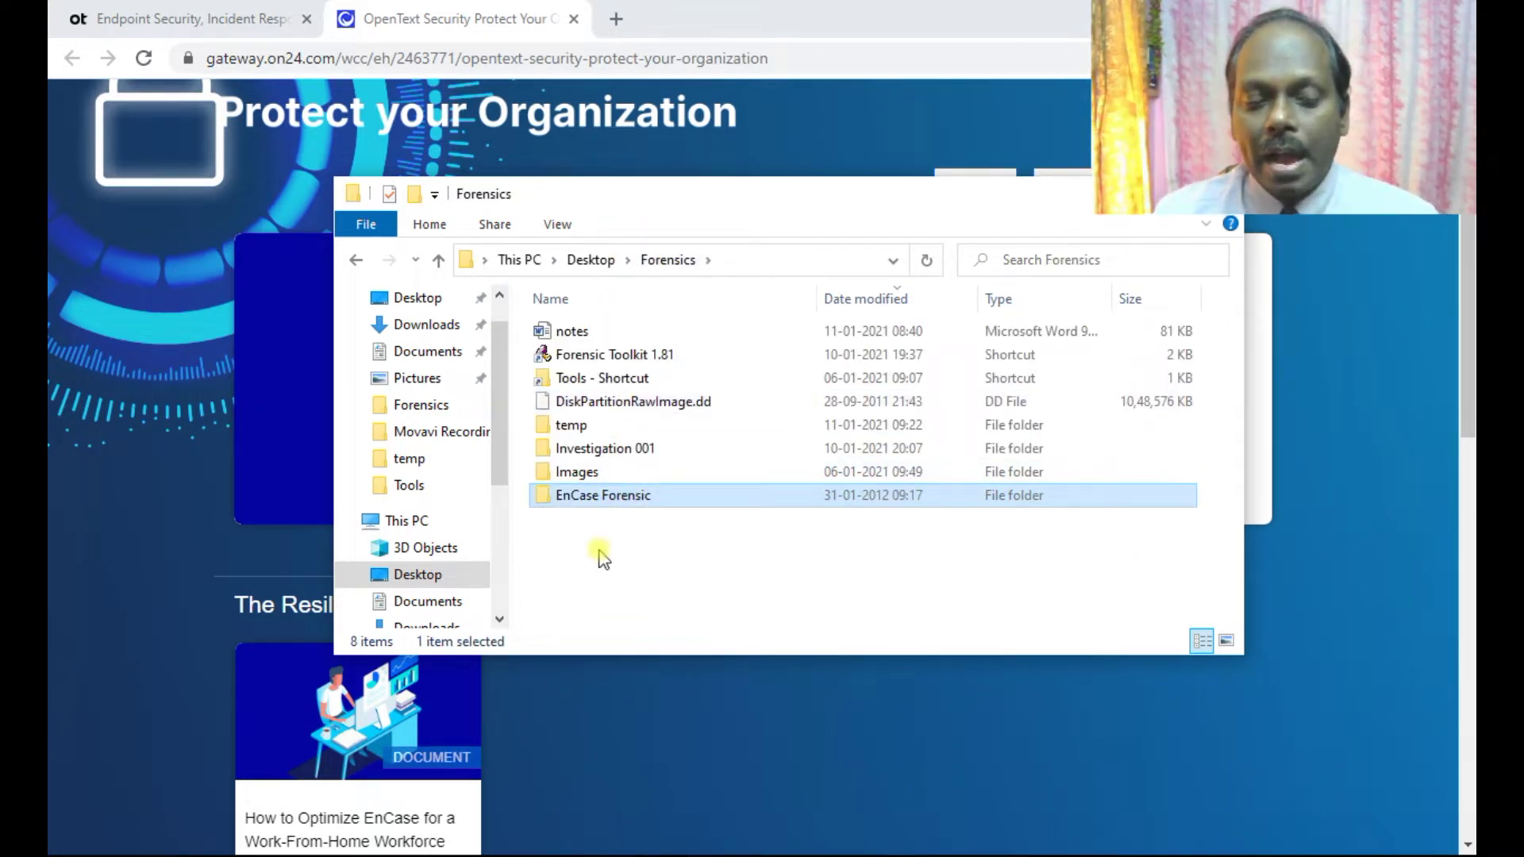
key(alt+Tab)
key(Tab)
key(Tab)
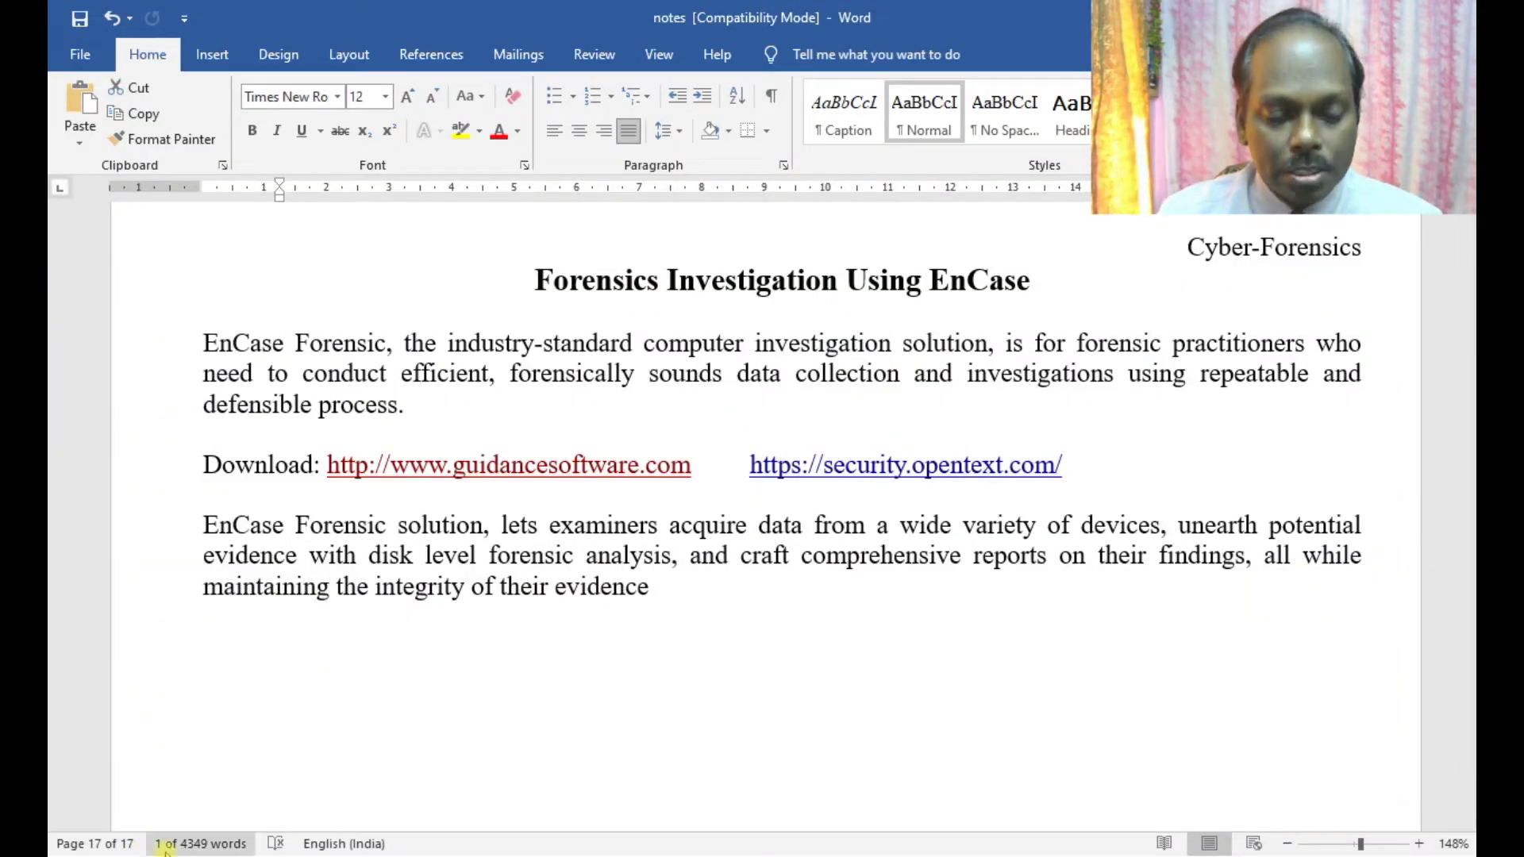
- Search the Start menu for 'encase' and launch EnCase Forensic
key(super)
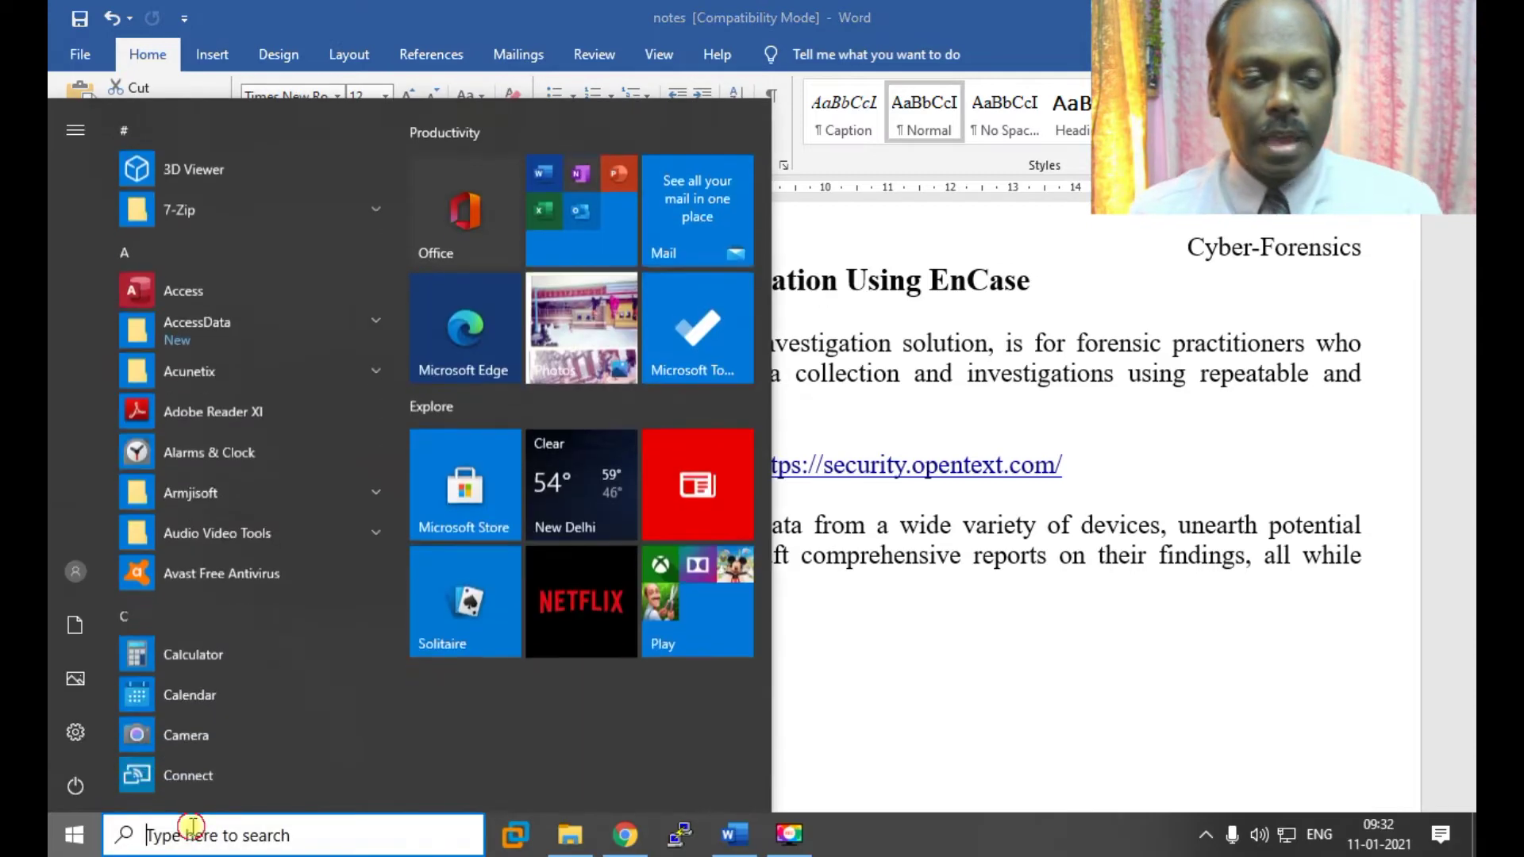
click(192, 826)
text(encase)
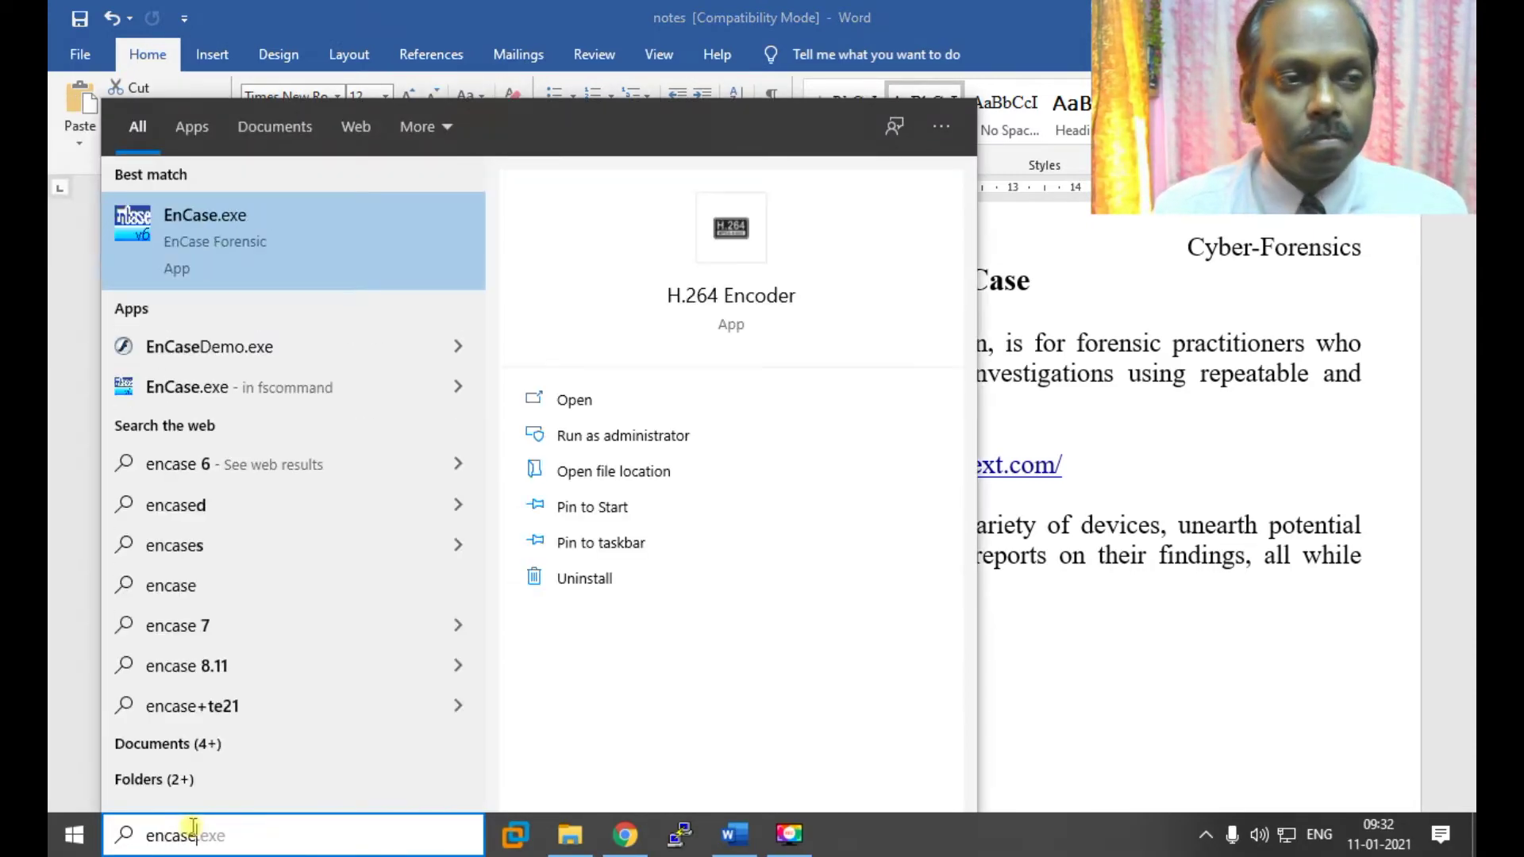
key(Return)
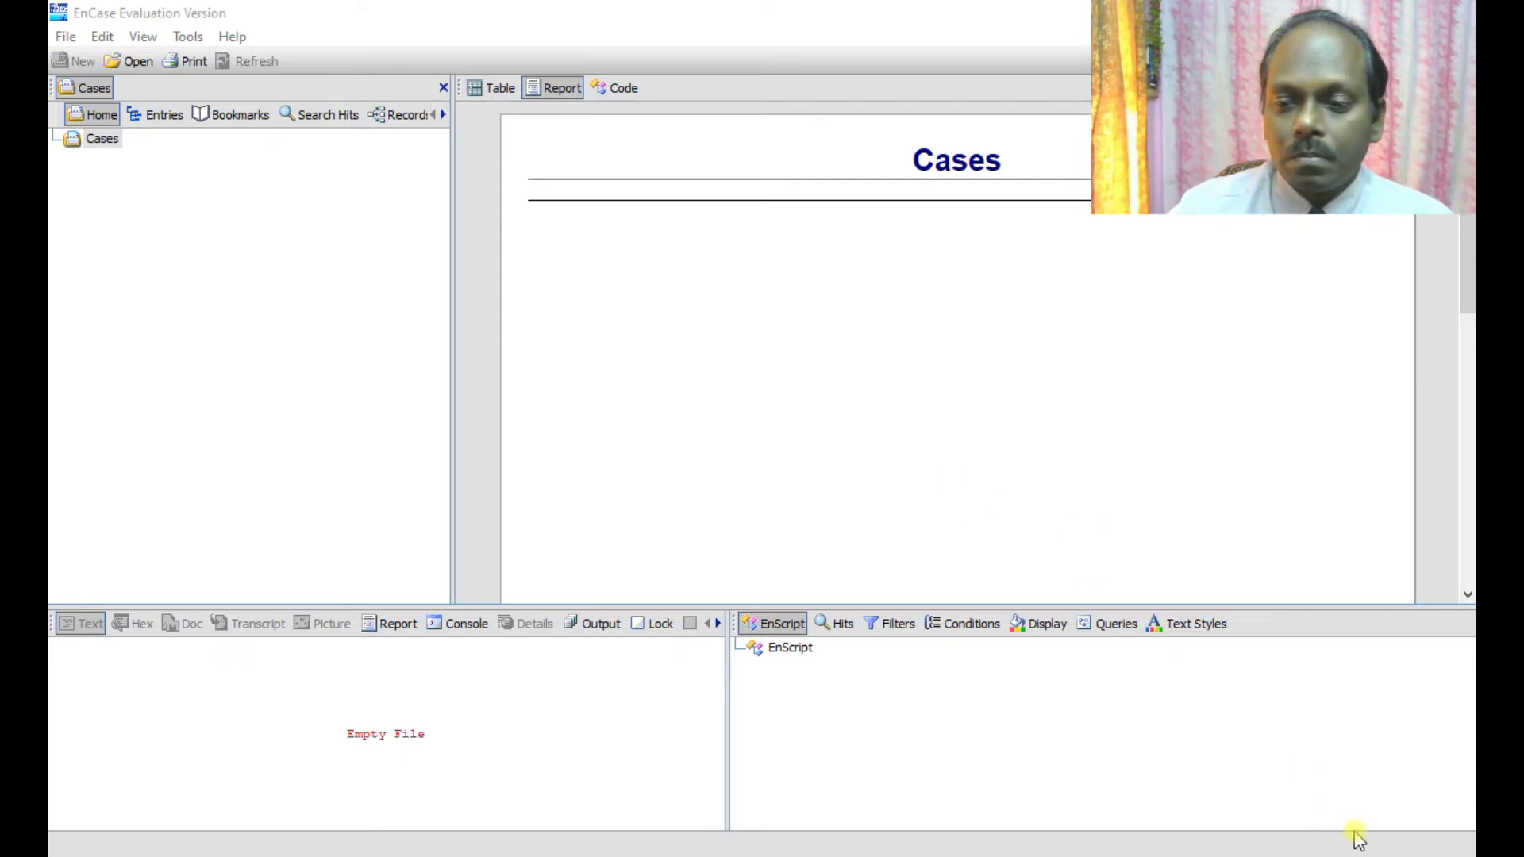
- Open EnCase's Tools menu once the empty Cases table has loaded
click(180, 38)
- Open Options and toggle the date format to MM/DD/YY and back to DD/MM/YY
click(206, 163)
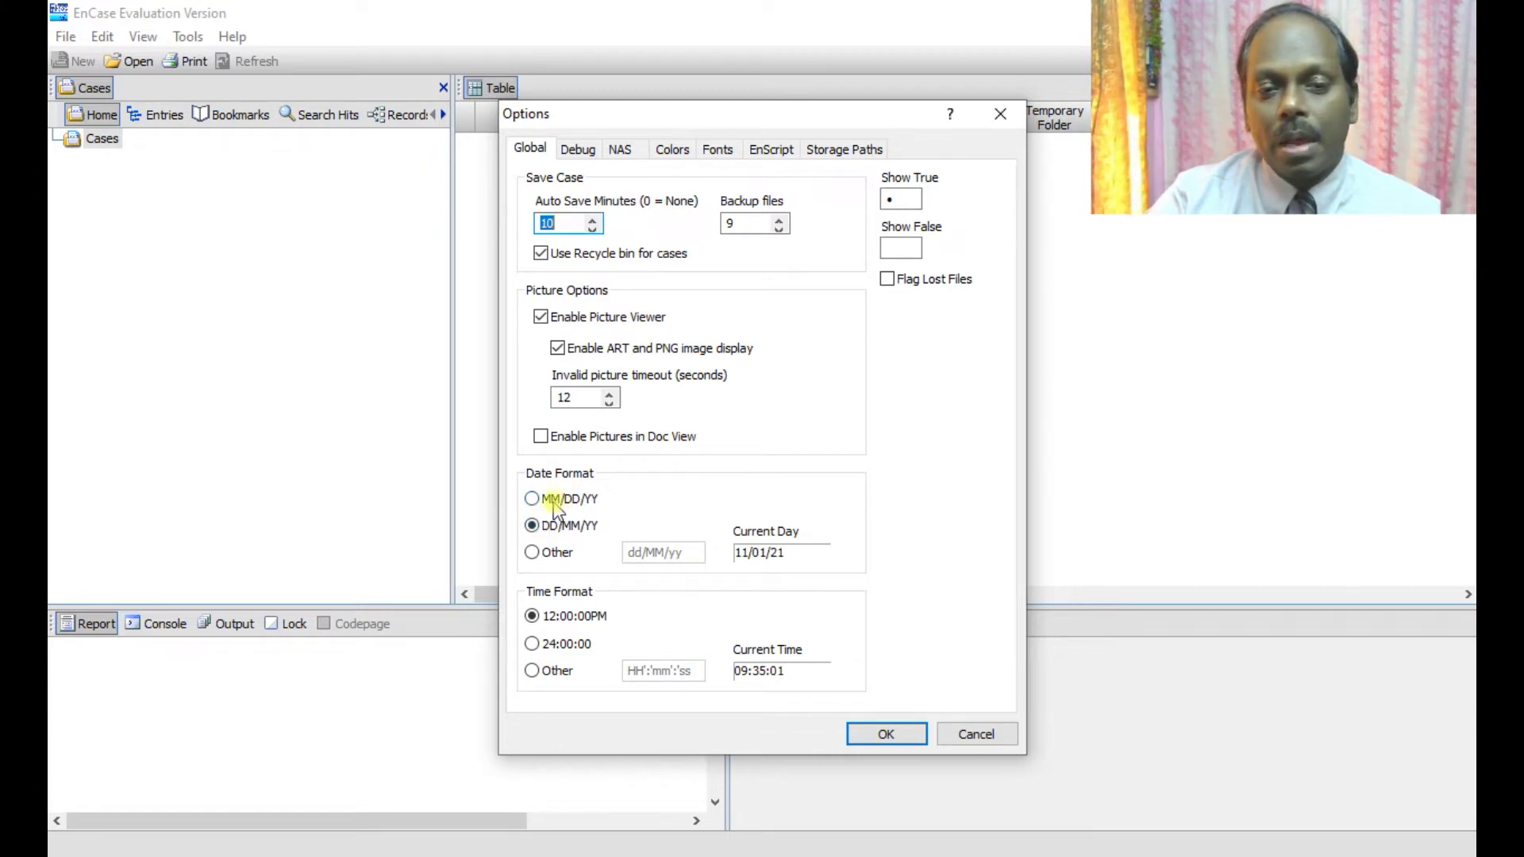
click(543, 499)
click(546, 527)
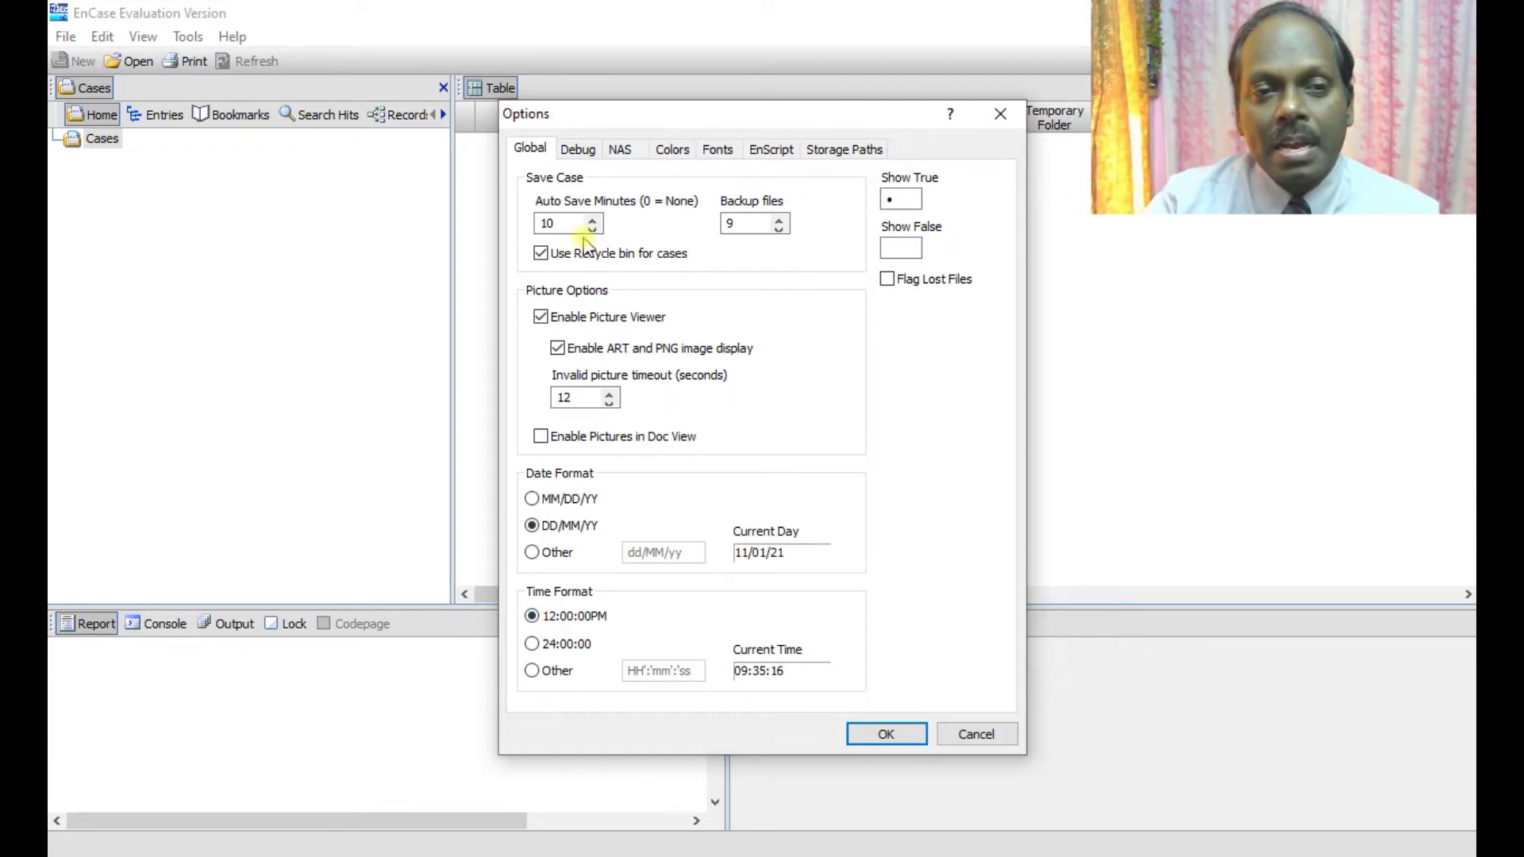
- Review the Debug startup details, then open the Search Hit (Excluded) colour on the Colors tab
click(582, 150)
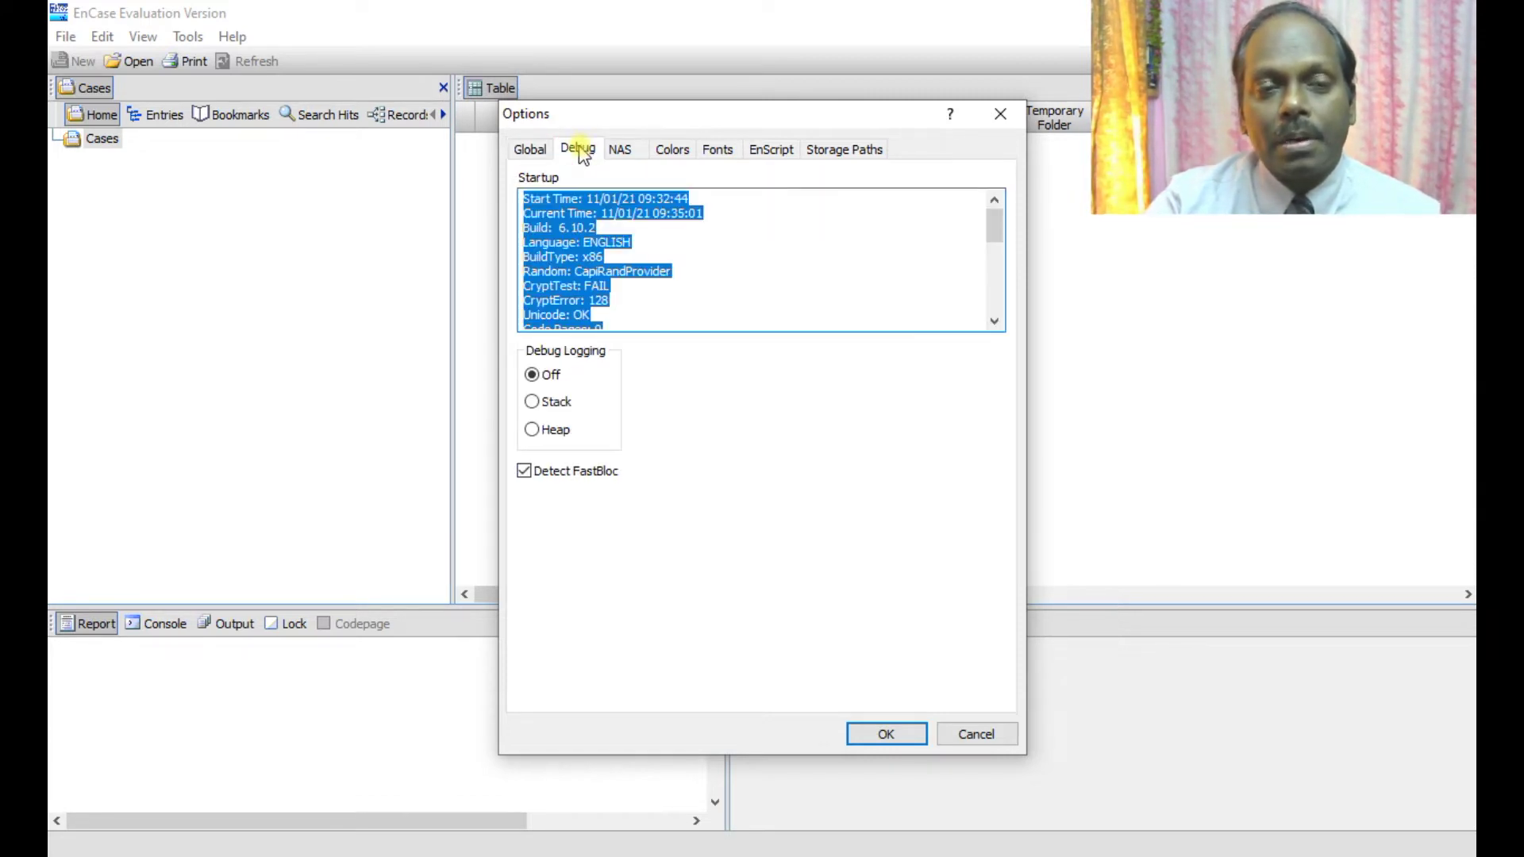
drag(993, 219, 1001, 286)
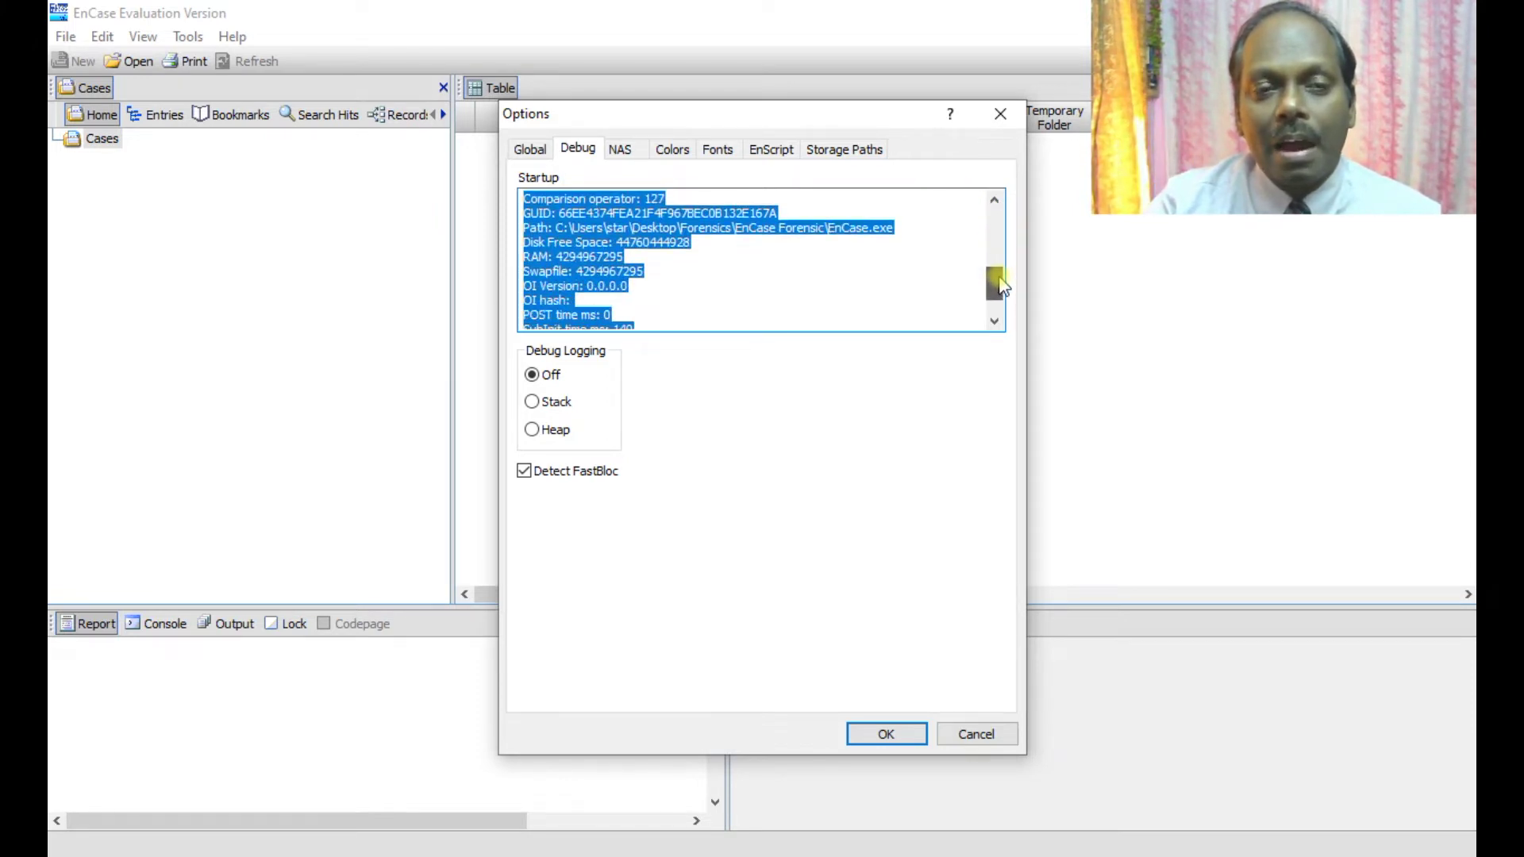
drag(999, 284, 1010, 223)
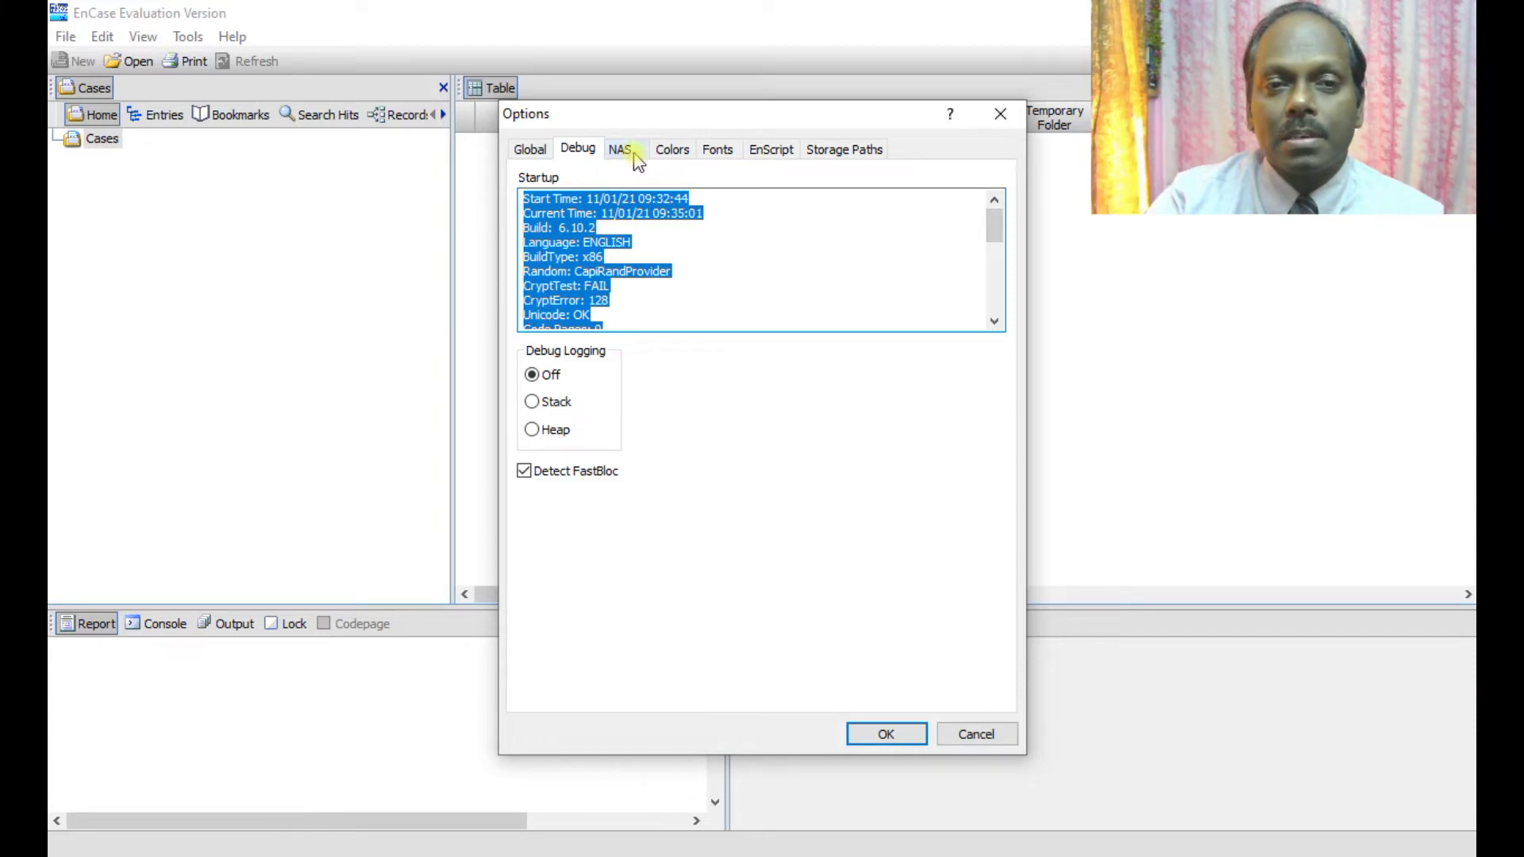
click(671, 150)
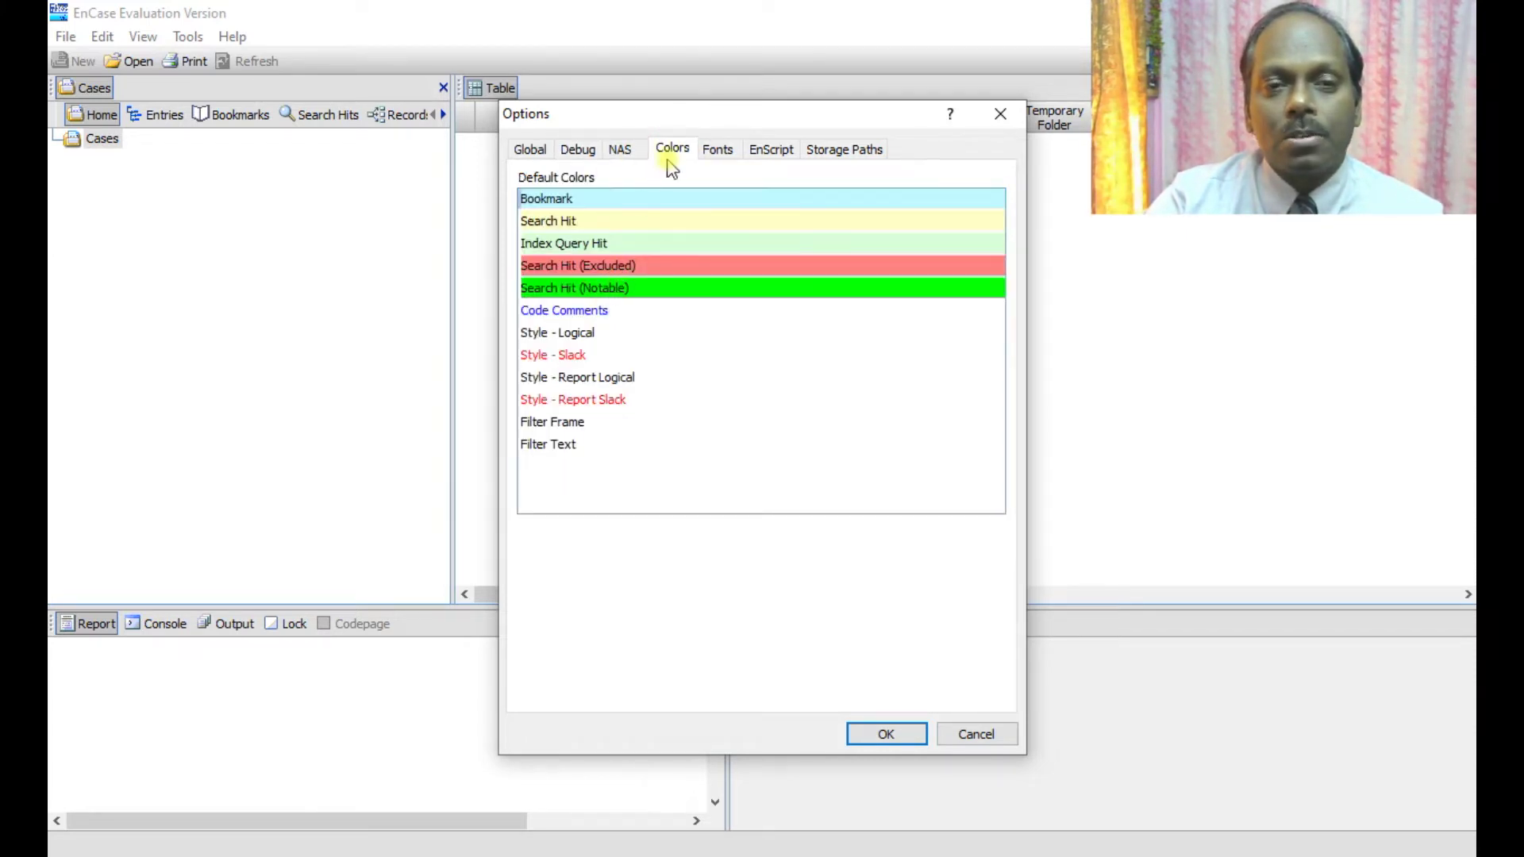
double_click(636, 268)
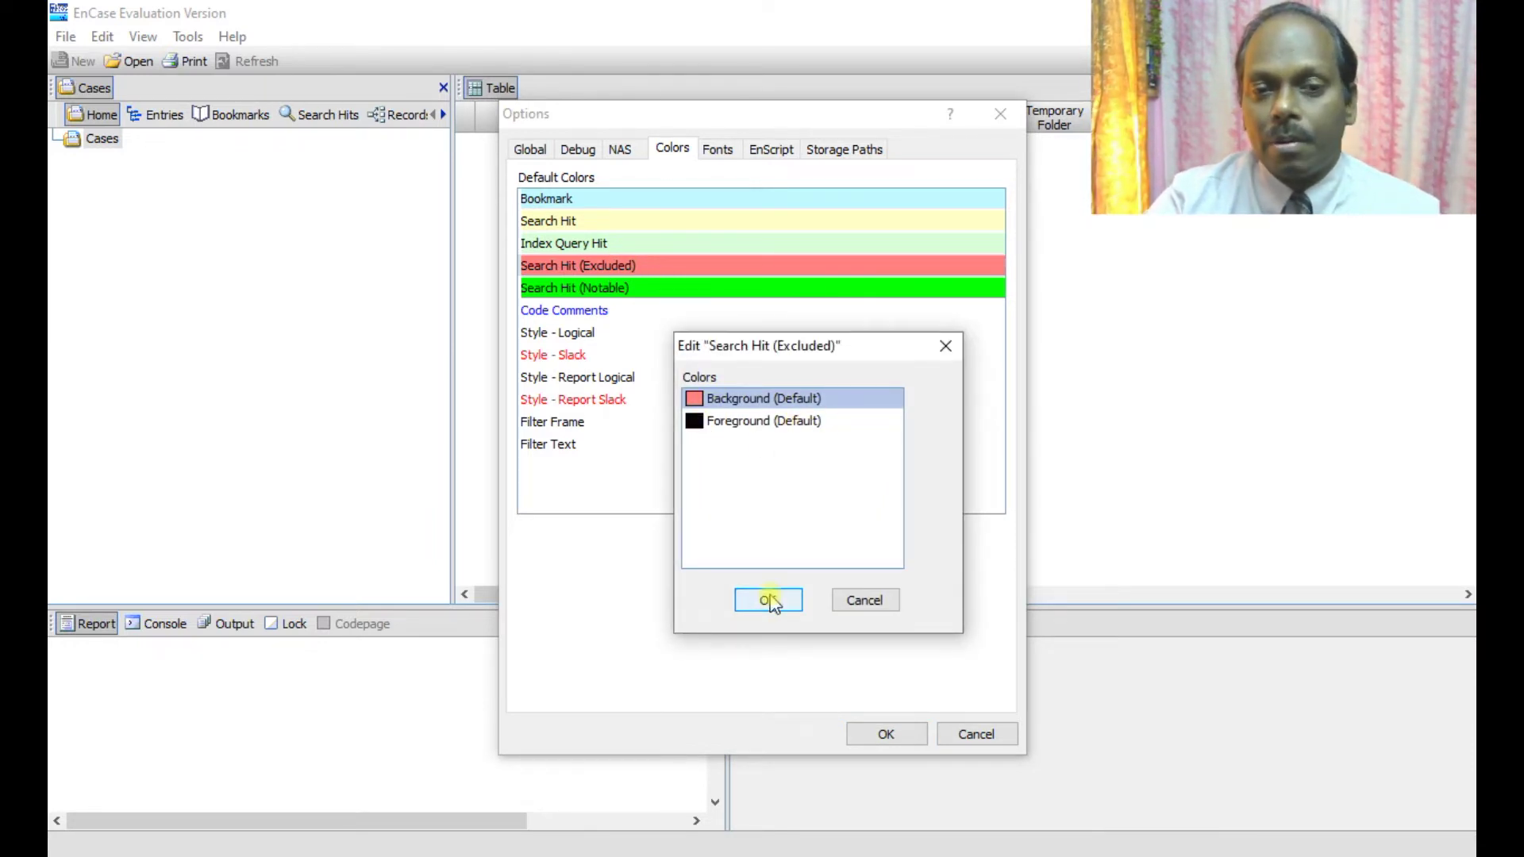
- Keep the Search Hit (Excluded) colours unchanged and inspect the Status Bar and Tabs font without changes
click(768, 601)
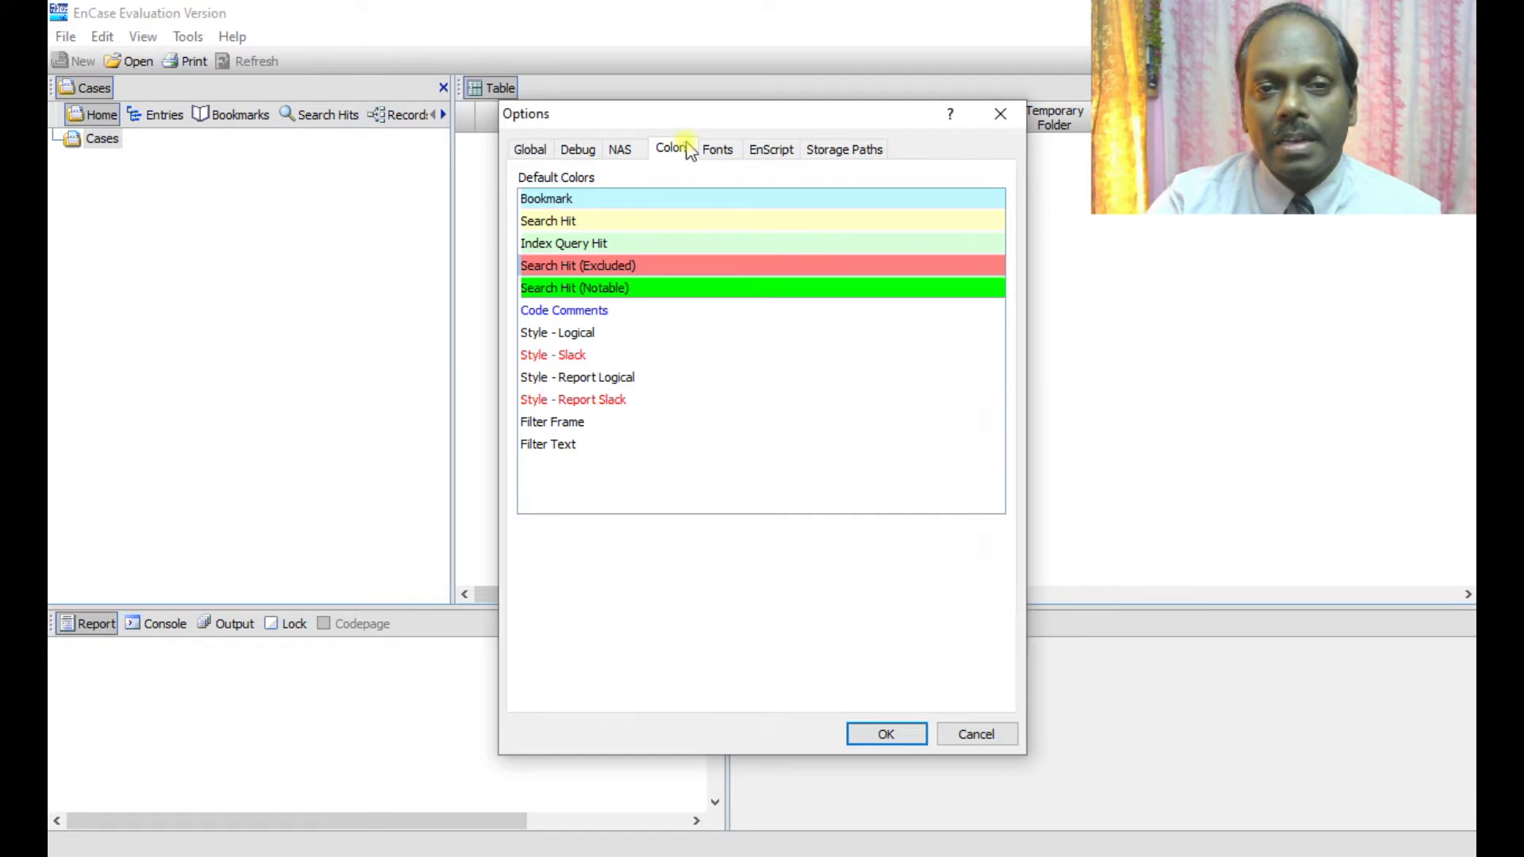
click(718, 151)
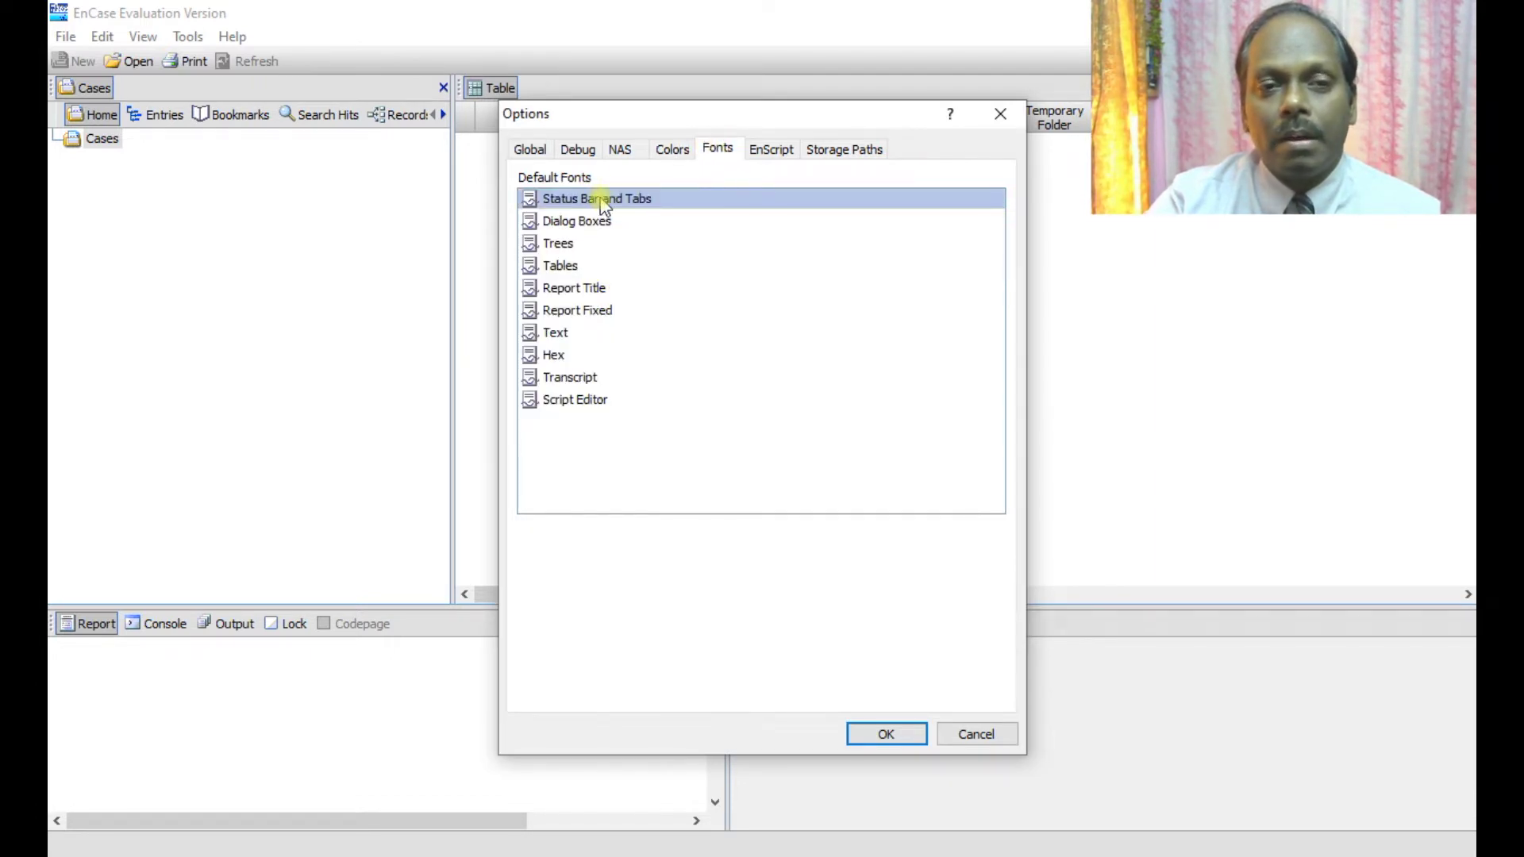
double_click(604, 205)
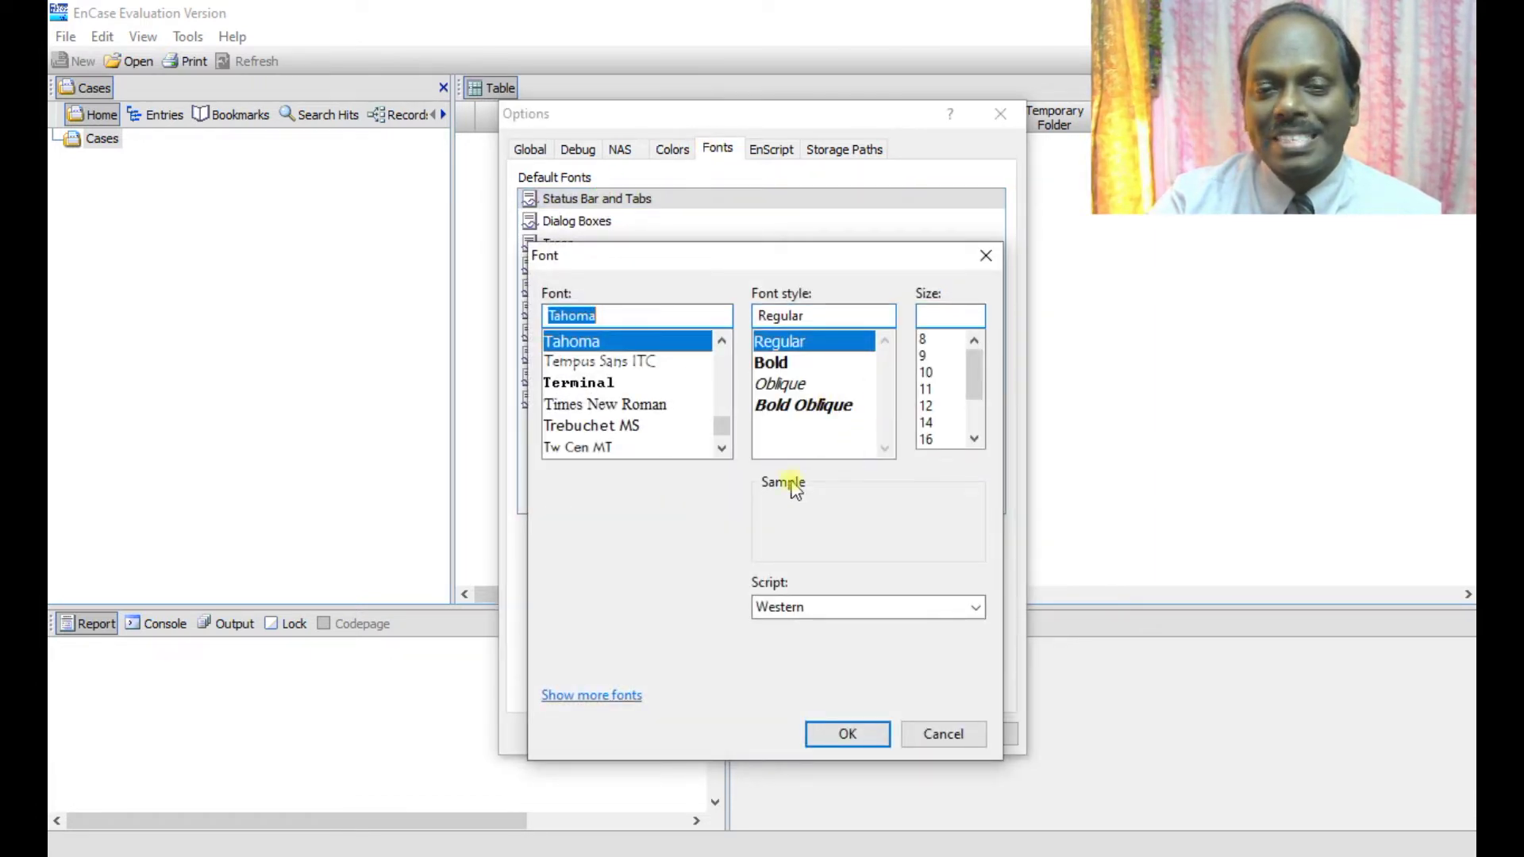
click(944, 735)
- Review the EnScript warnings and Storage Paths settings, then accept the options
click(776, 152)
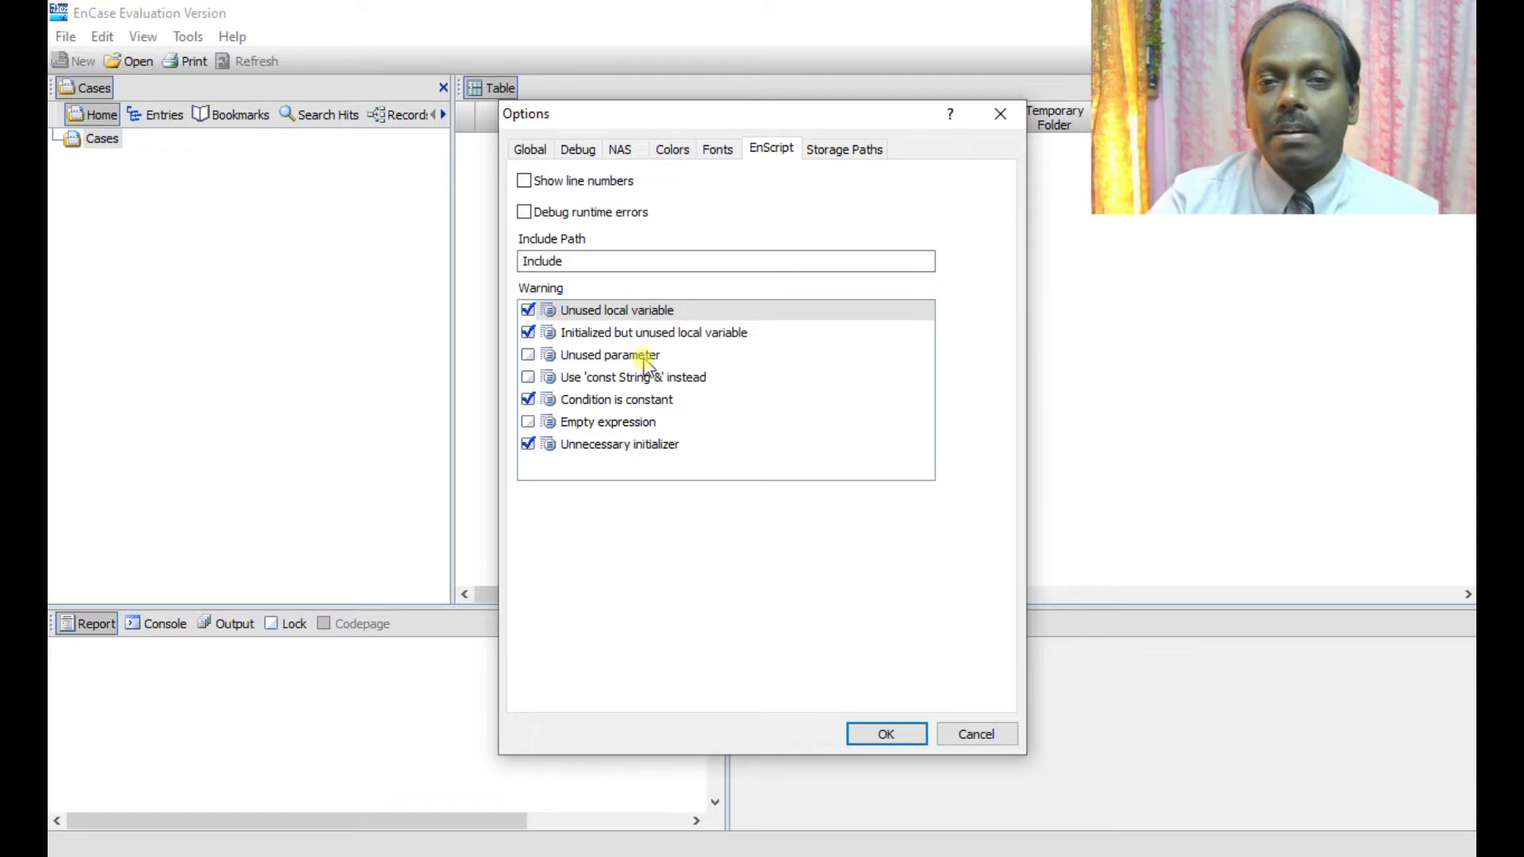
click(826, 157)
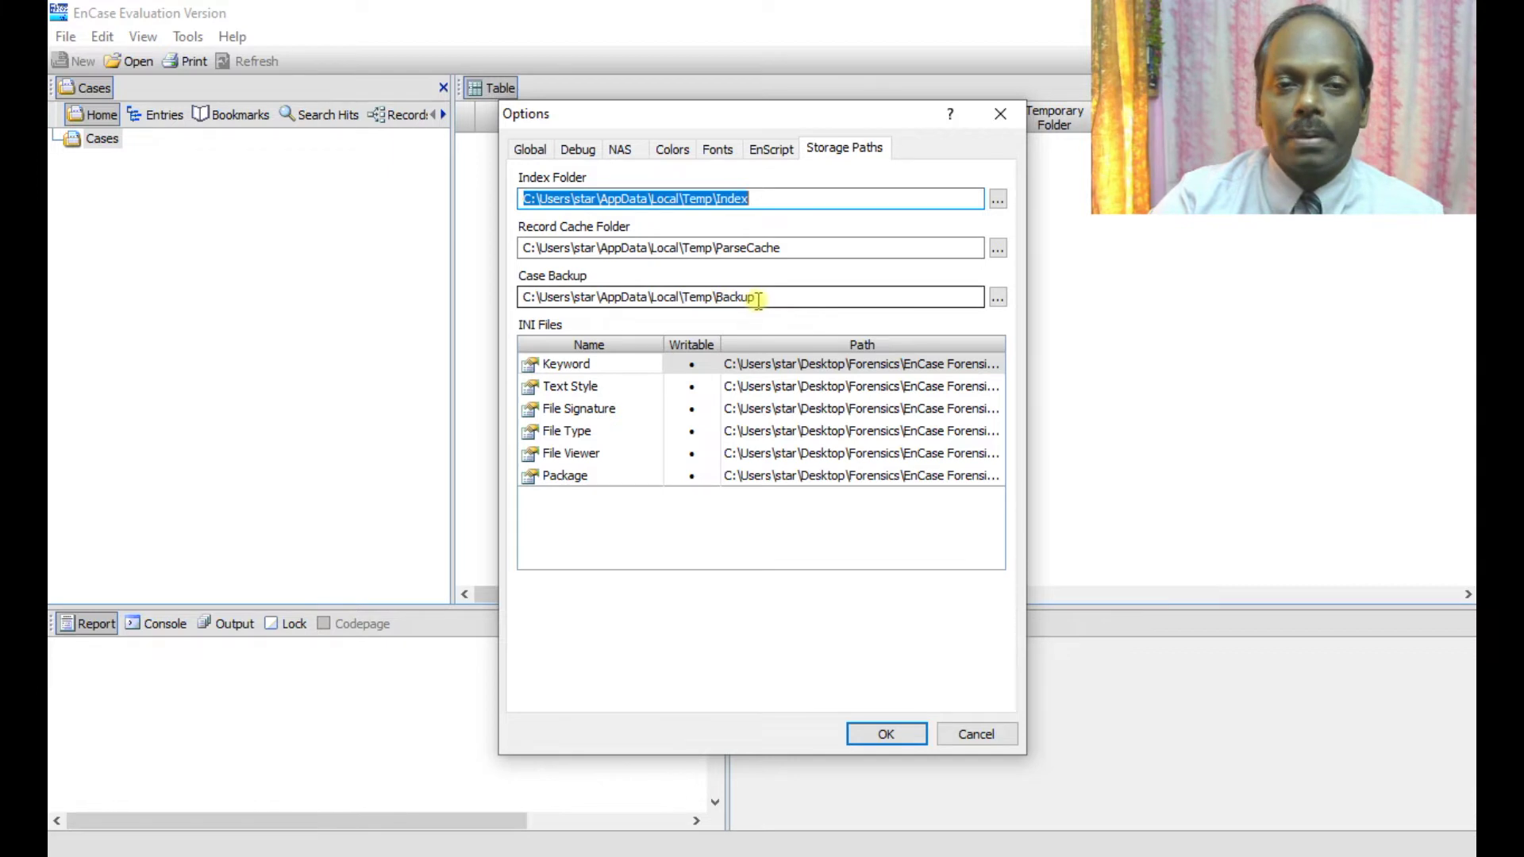
click(886, 734)
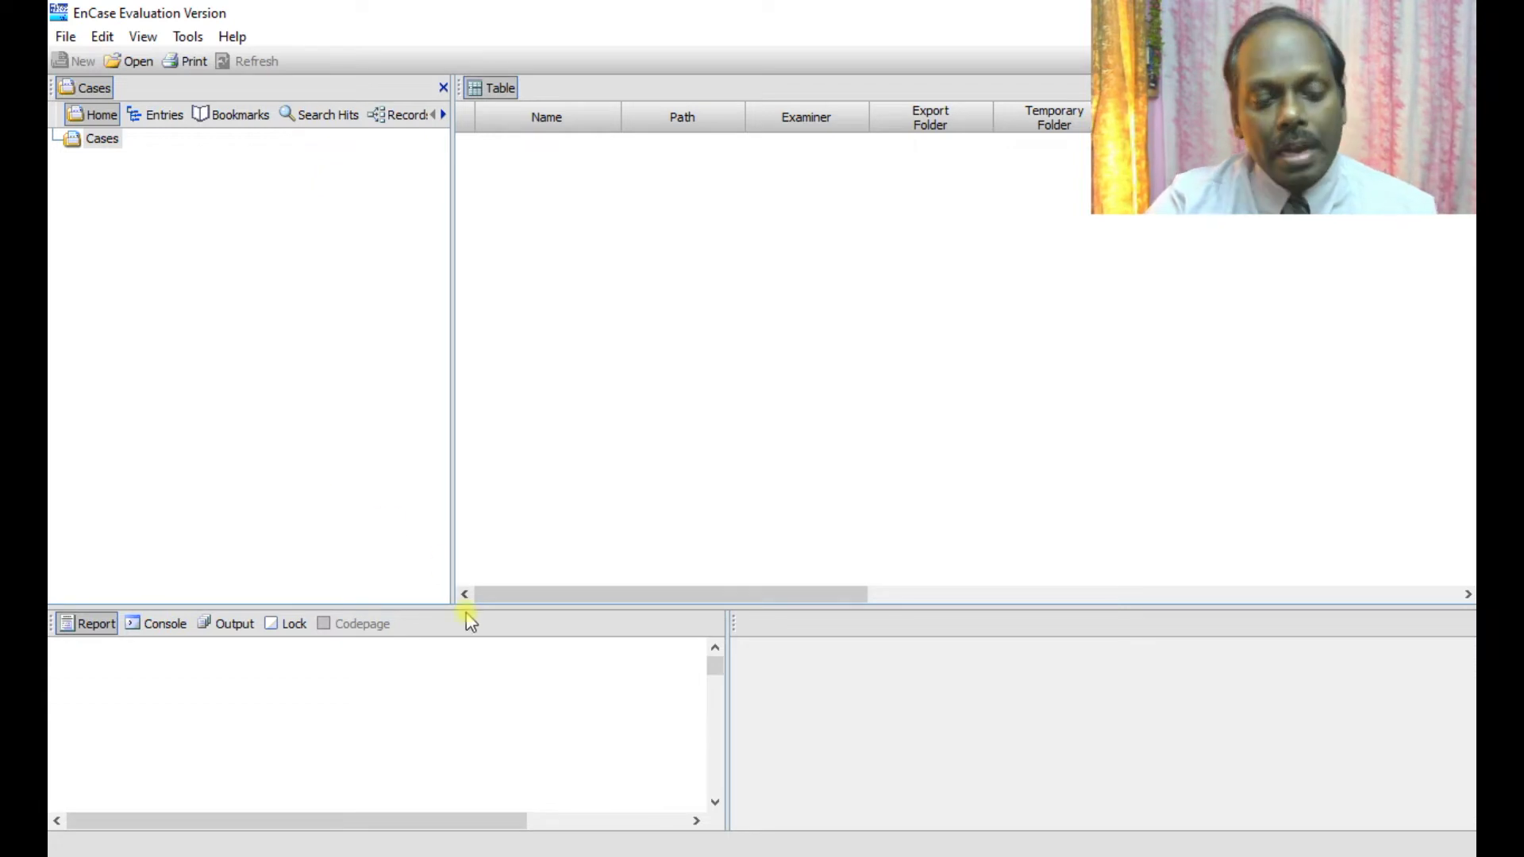
- Drag ViewPartitionTable.E01 from the EnCase Forensic folder onto EnCase's left pane
key(alt+Tab)
key(alt+Tab)
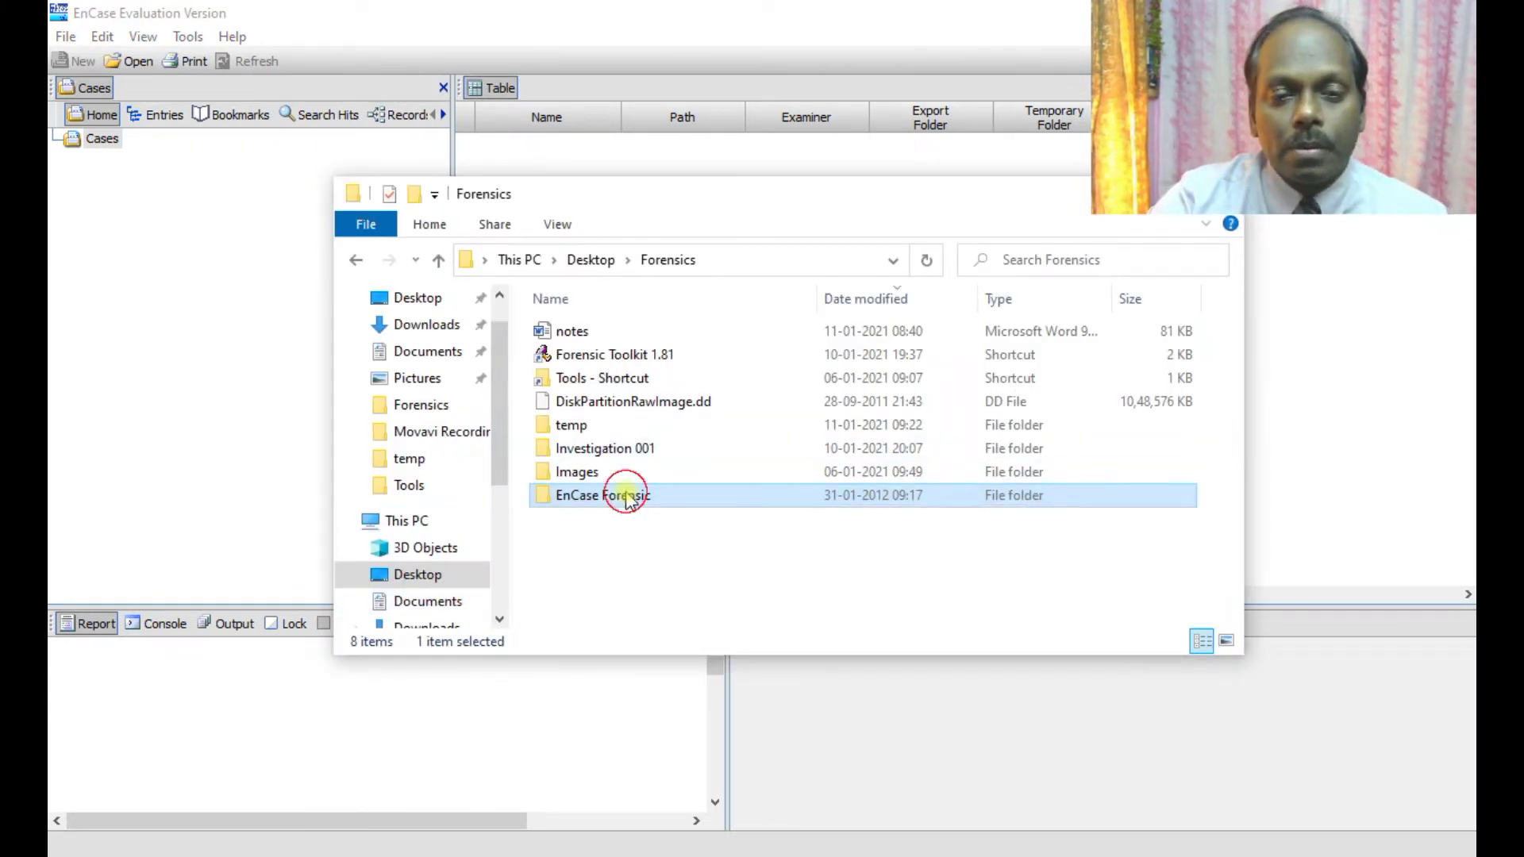
double_click(627, 494)
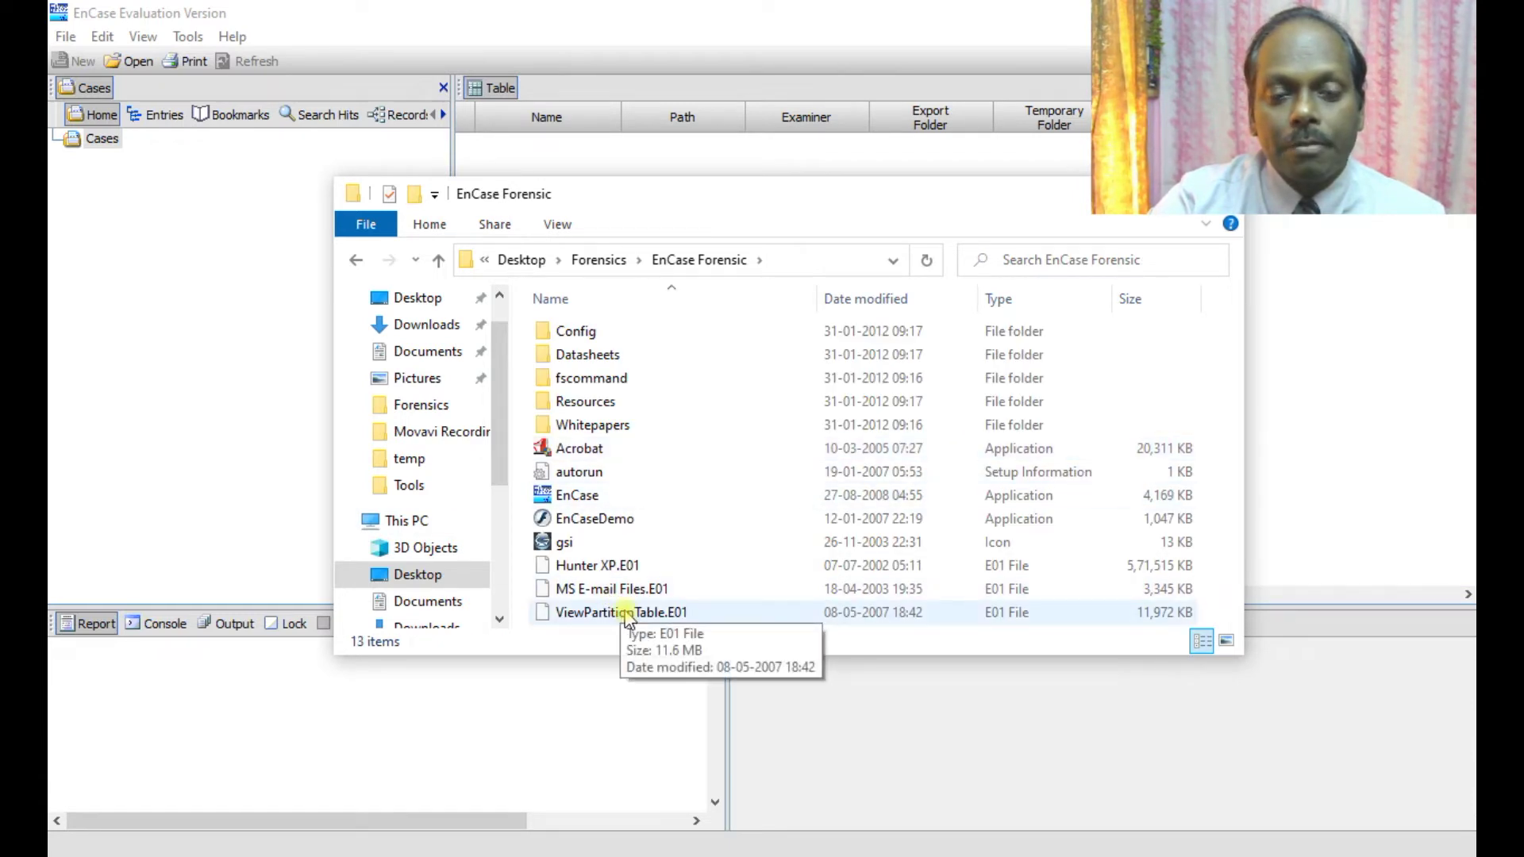
drag(572, 623, 150, 248)
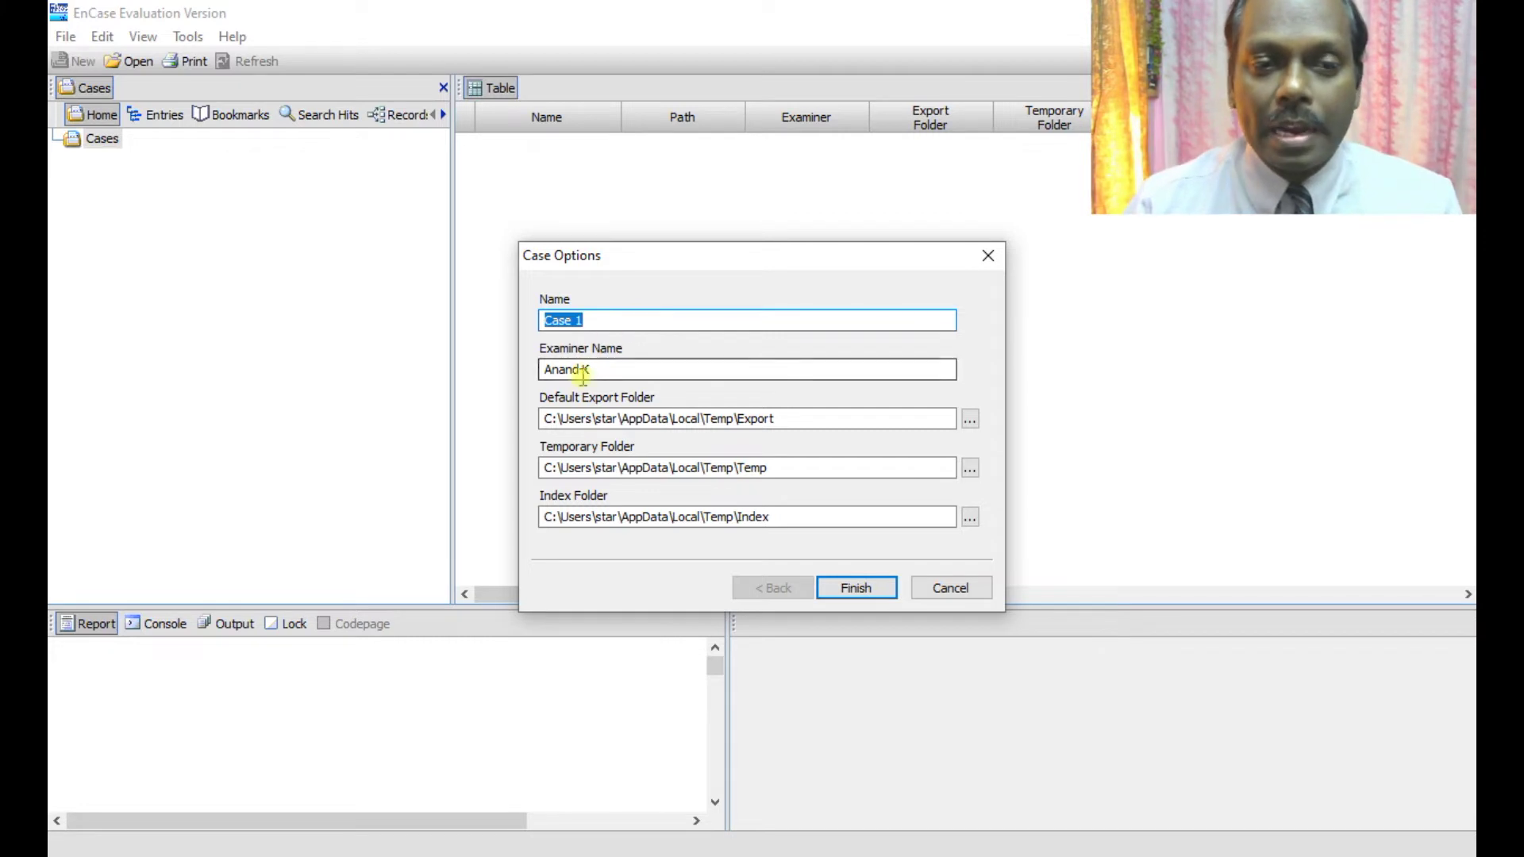
- Finish creating Case 1, expand PARTITION and open volume C to list its entries
click(591, 369)
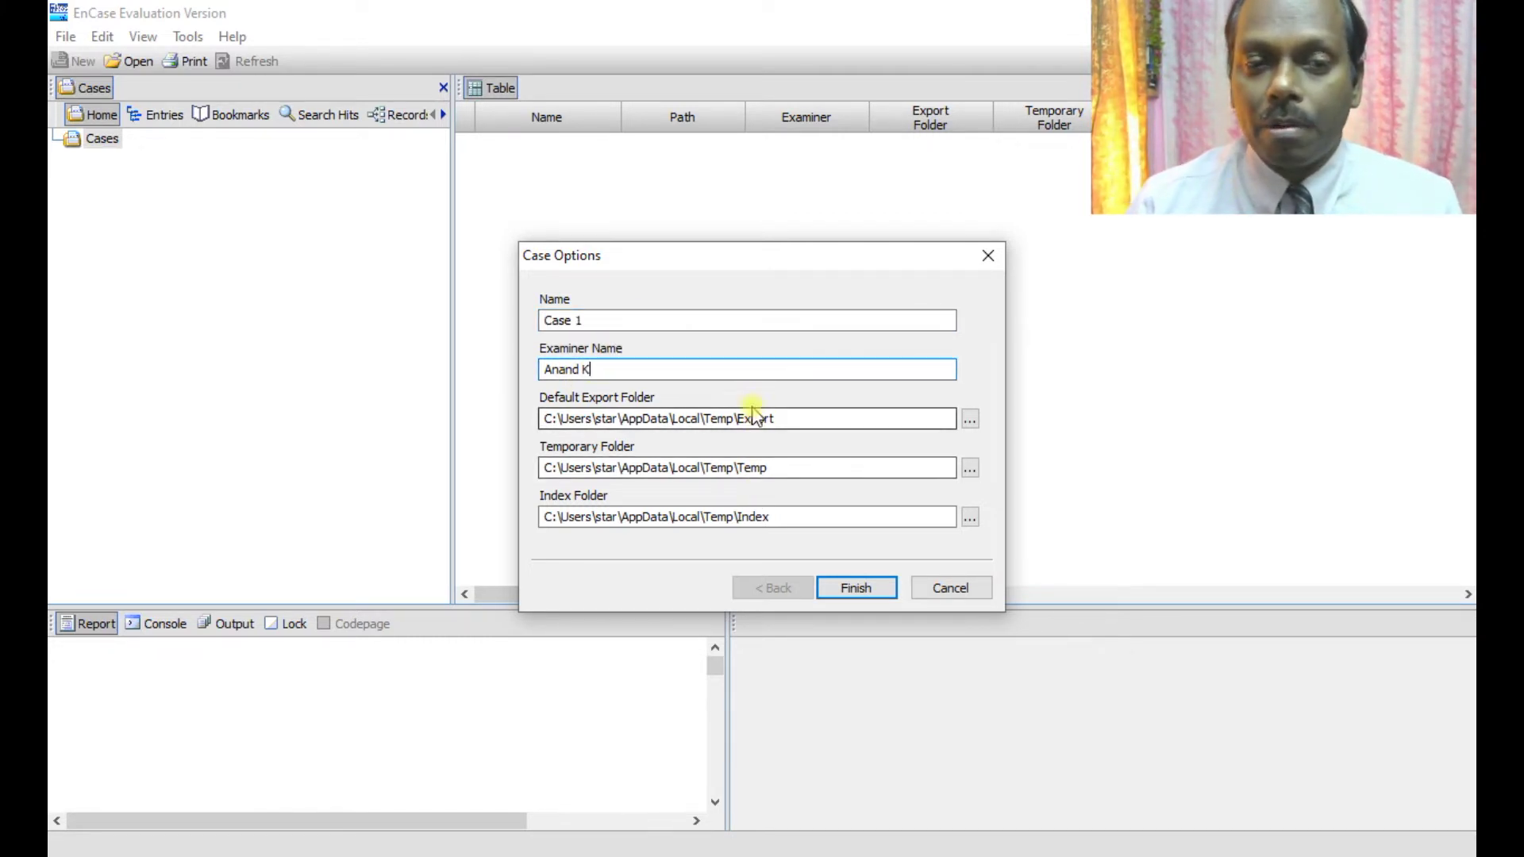
click(857, 591)
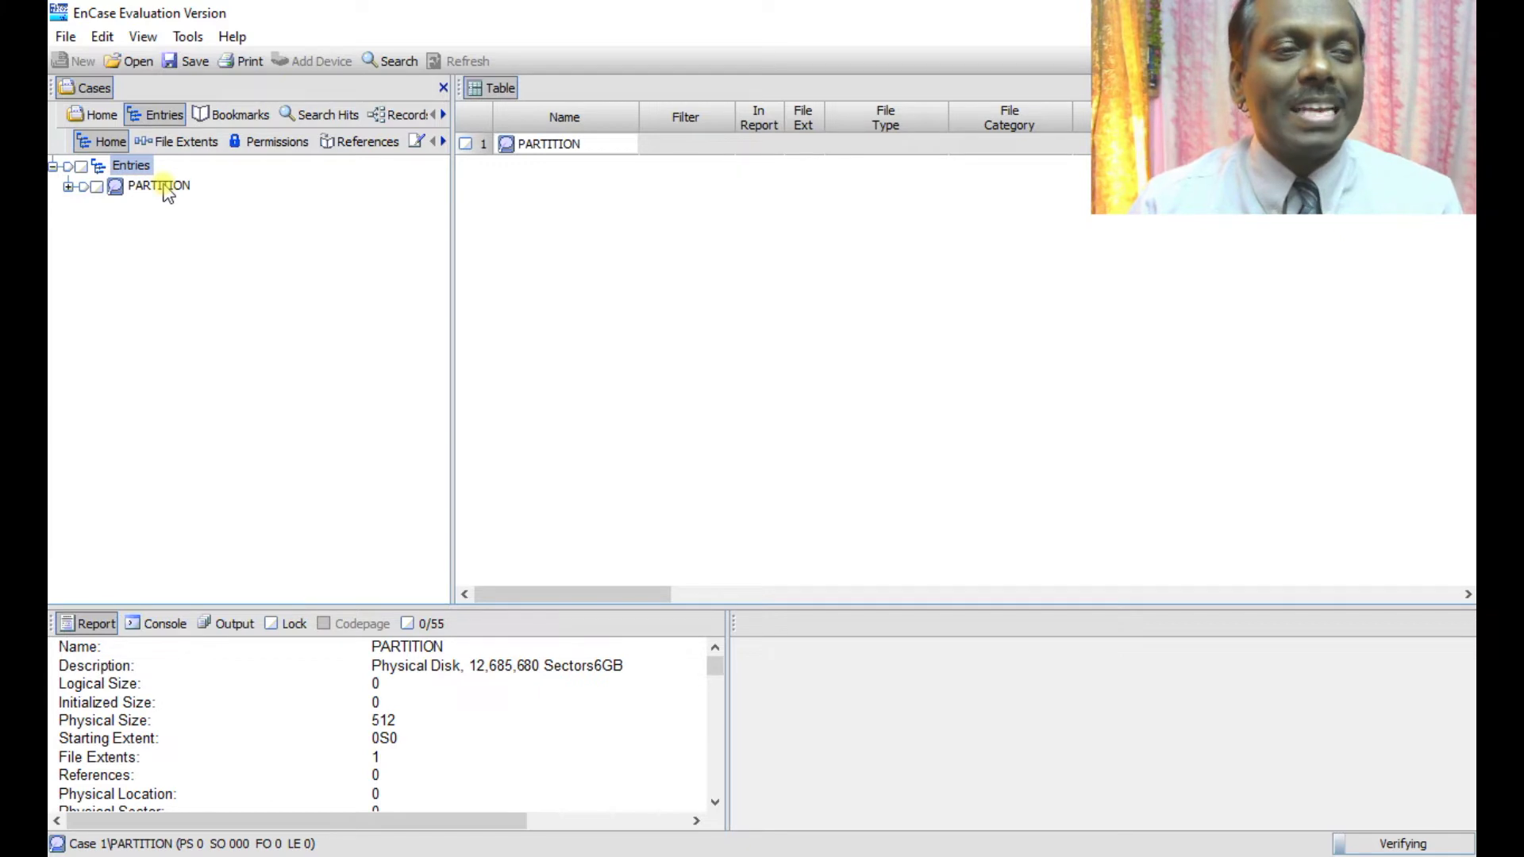
click(69, 188)
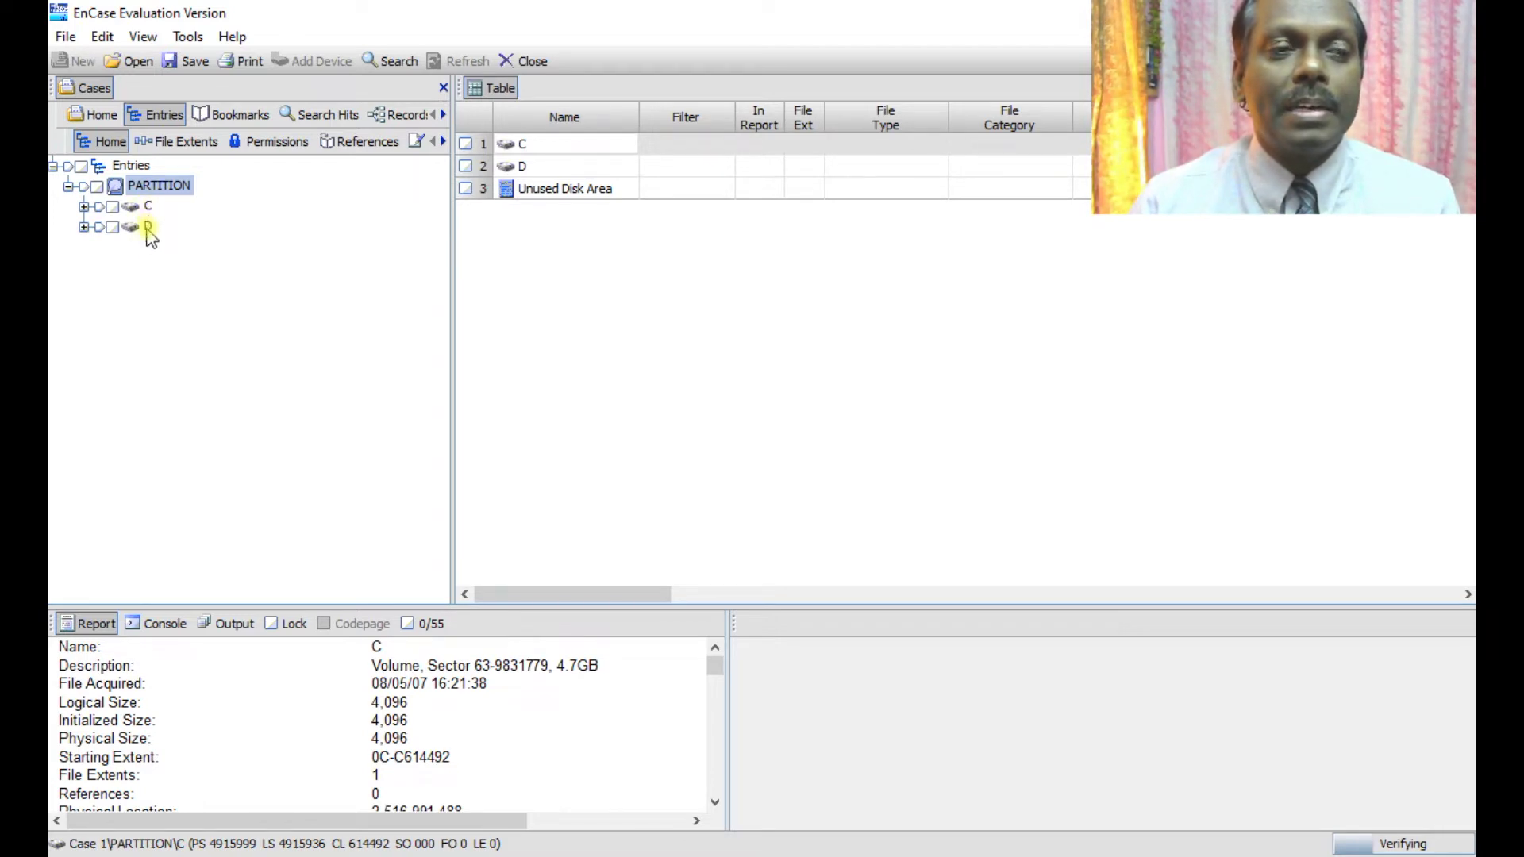
double_click(155, 188)
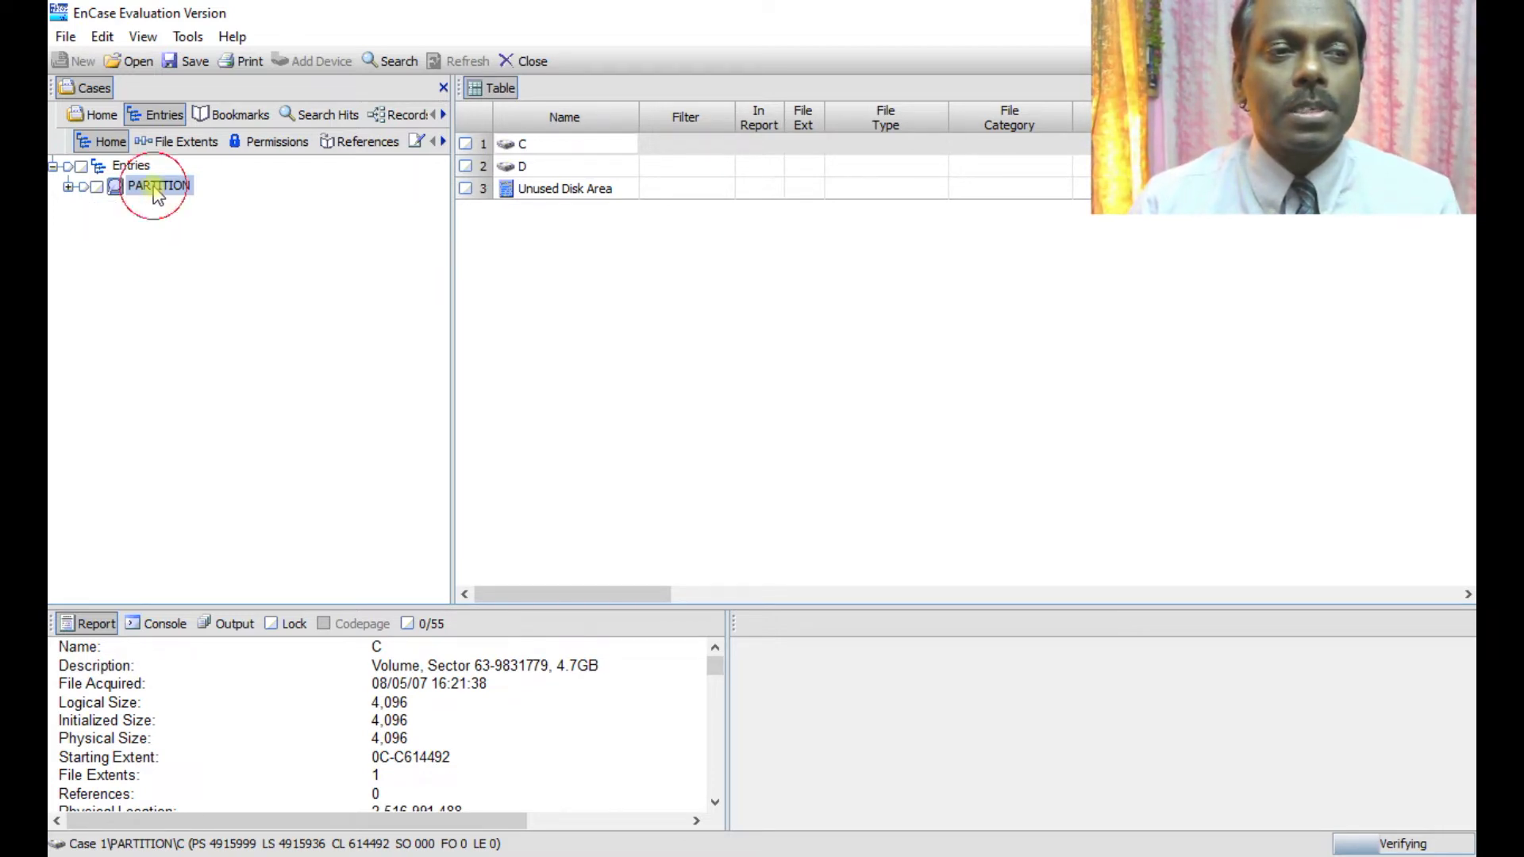
click(69, 188)
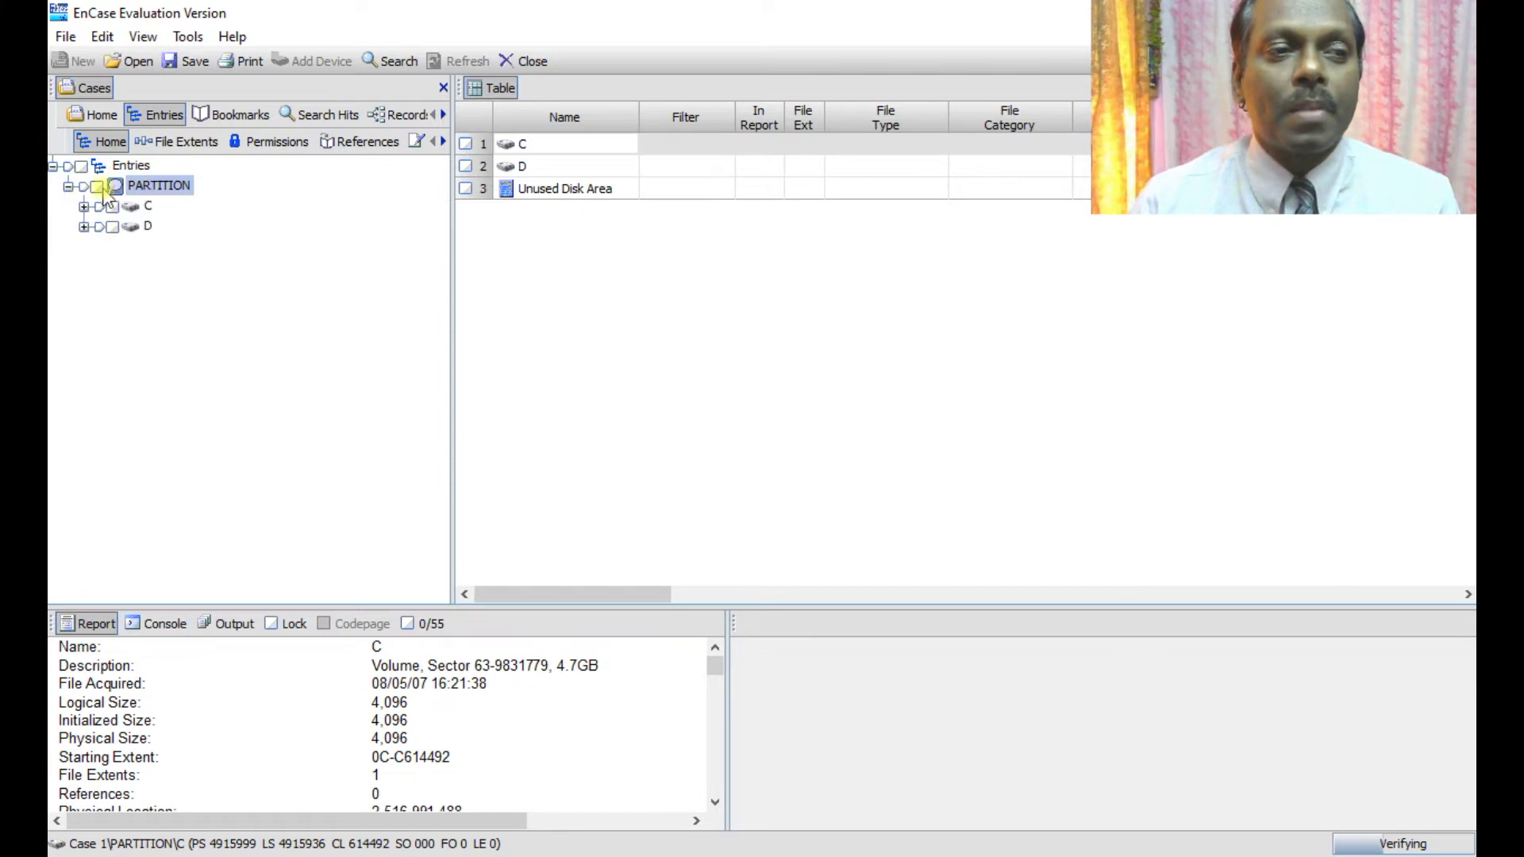
double_click(146, 205)
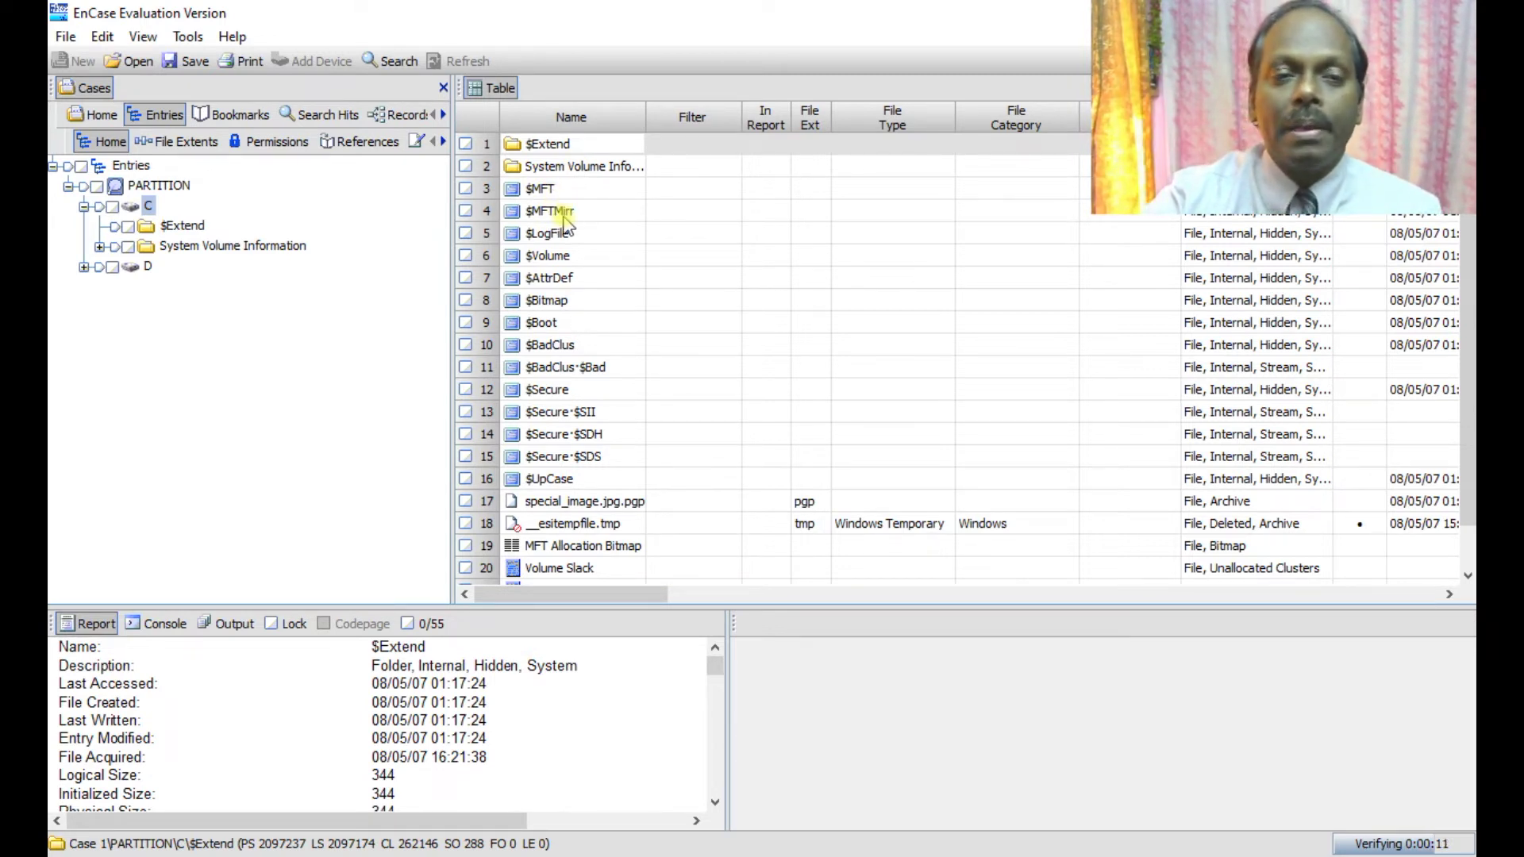
key(alt+Tab)
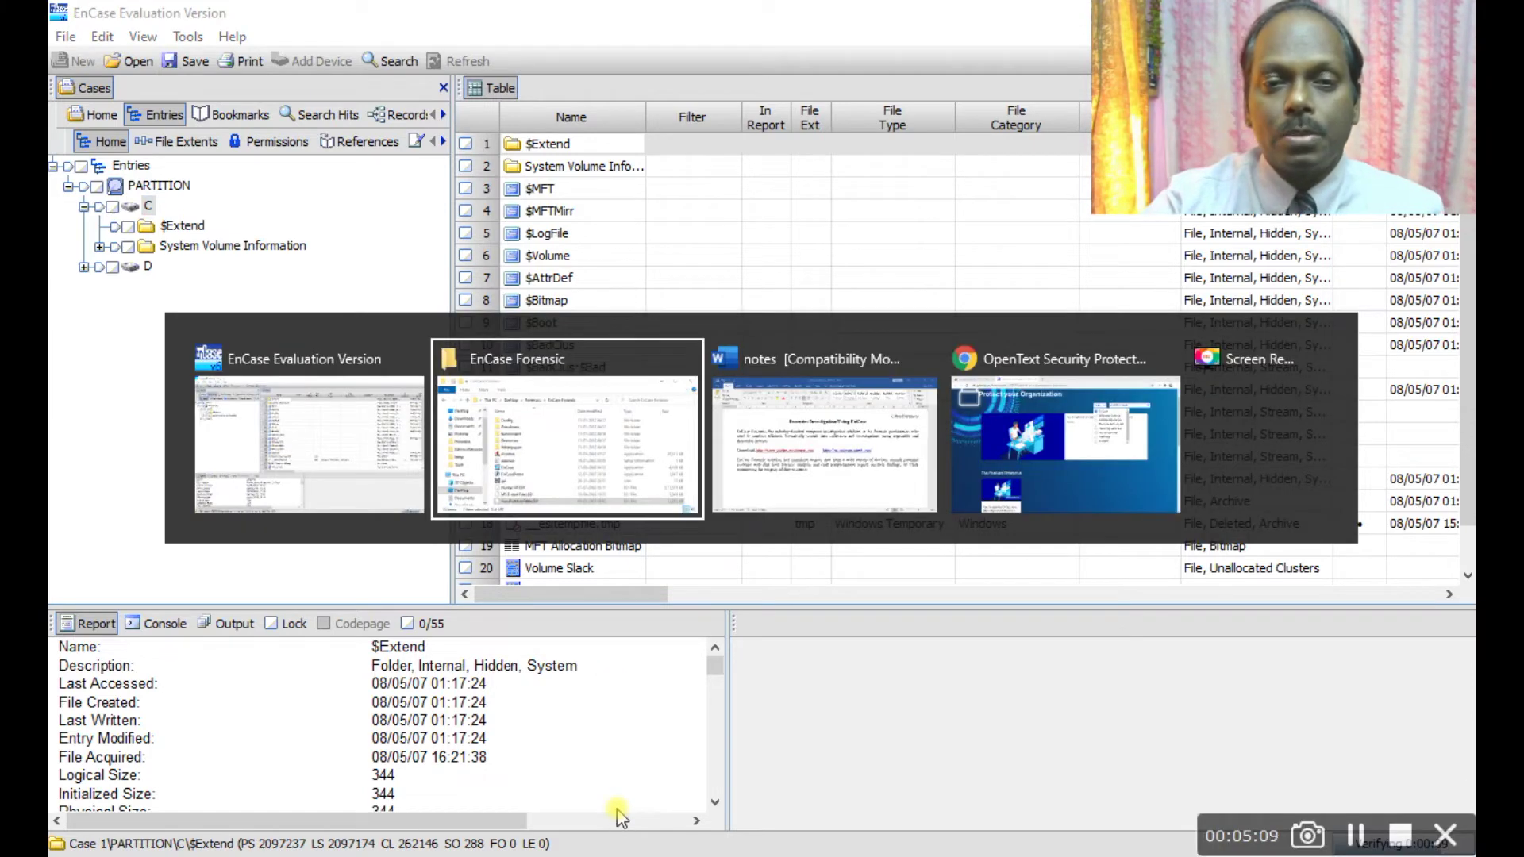
key(alt+Tab)
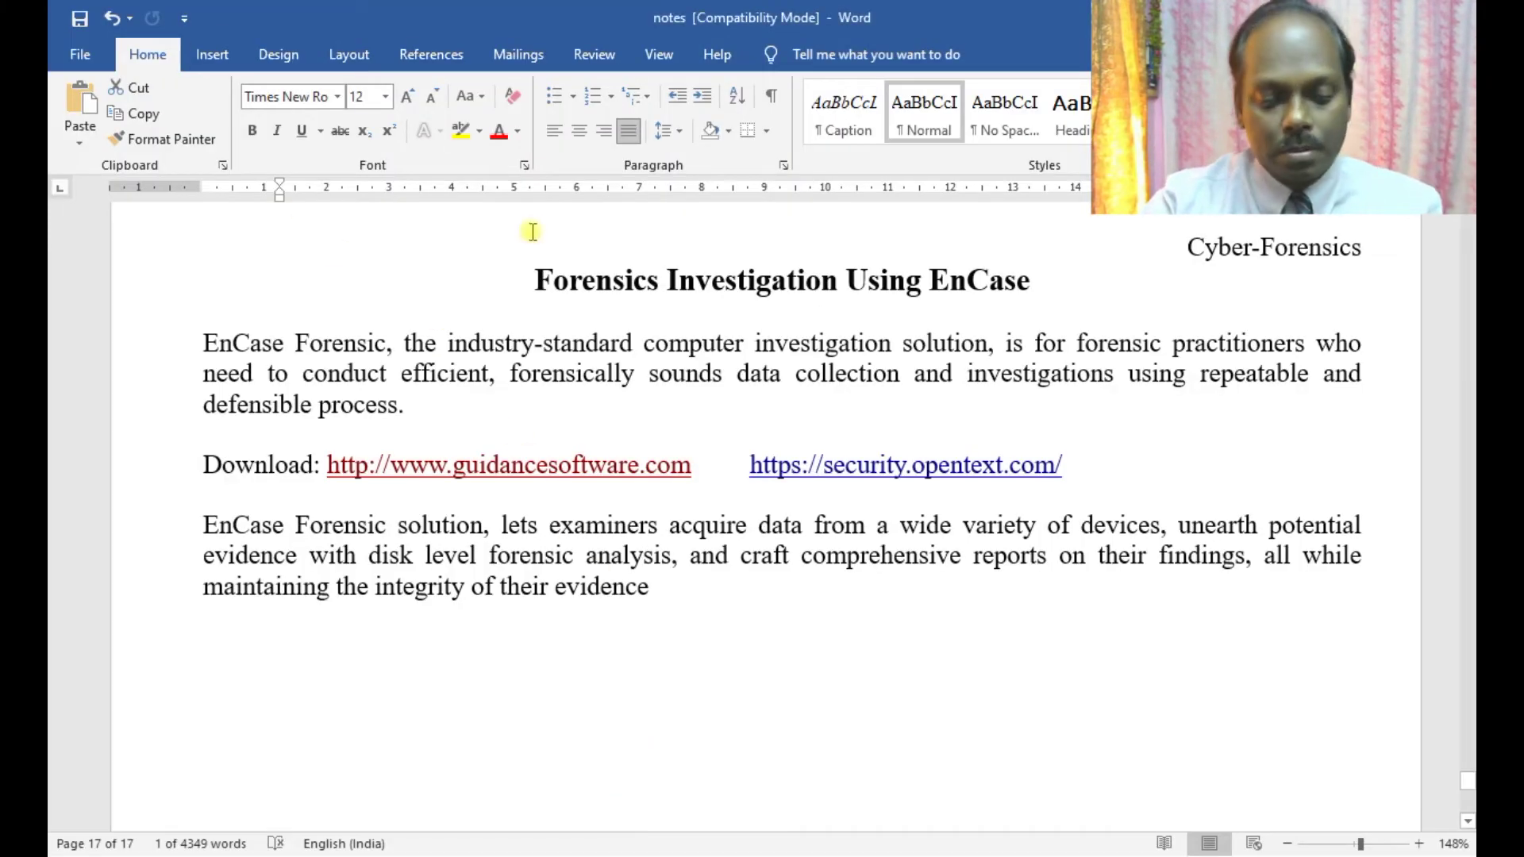
key(ctrl+f)
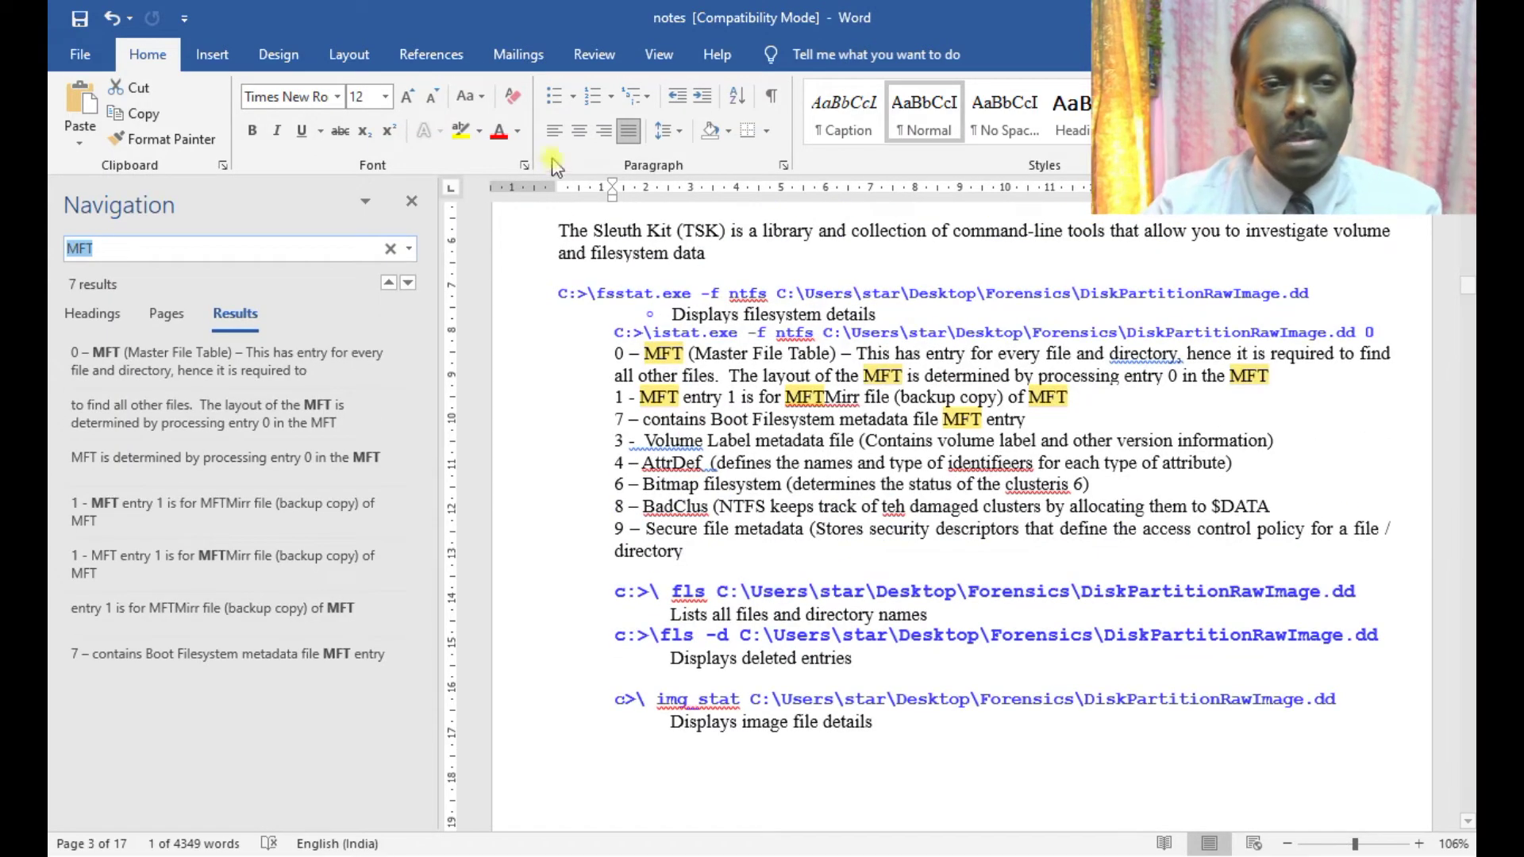
click(411, 203)
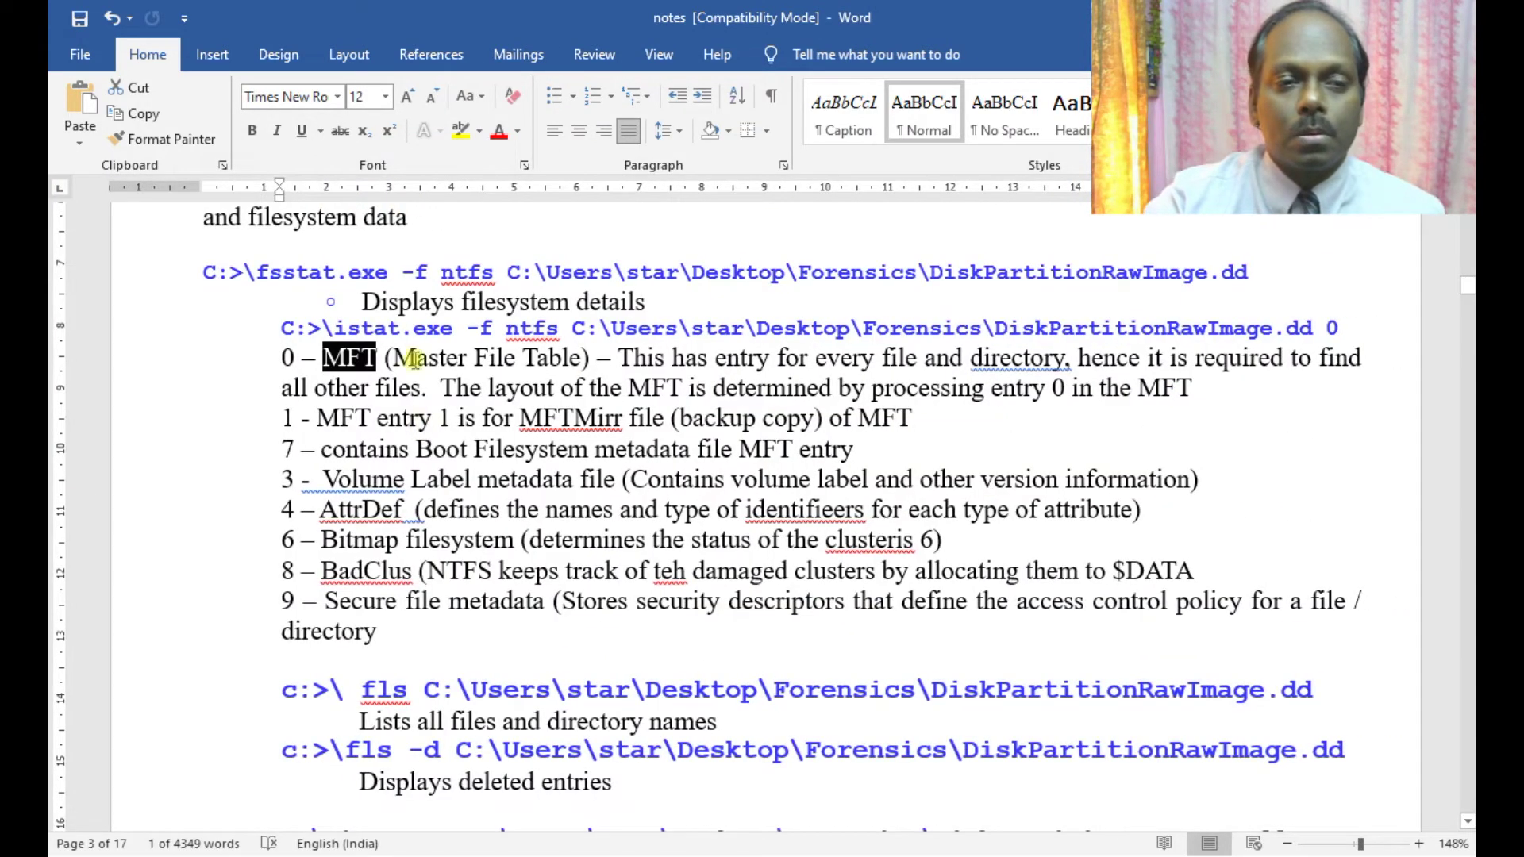
double_click(349, 358)
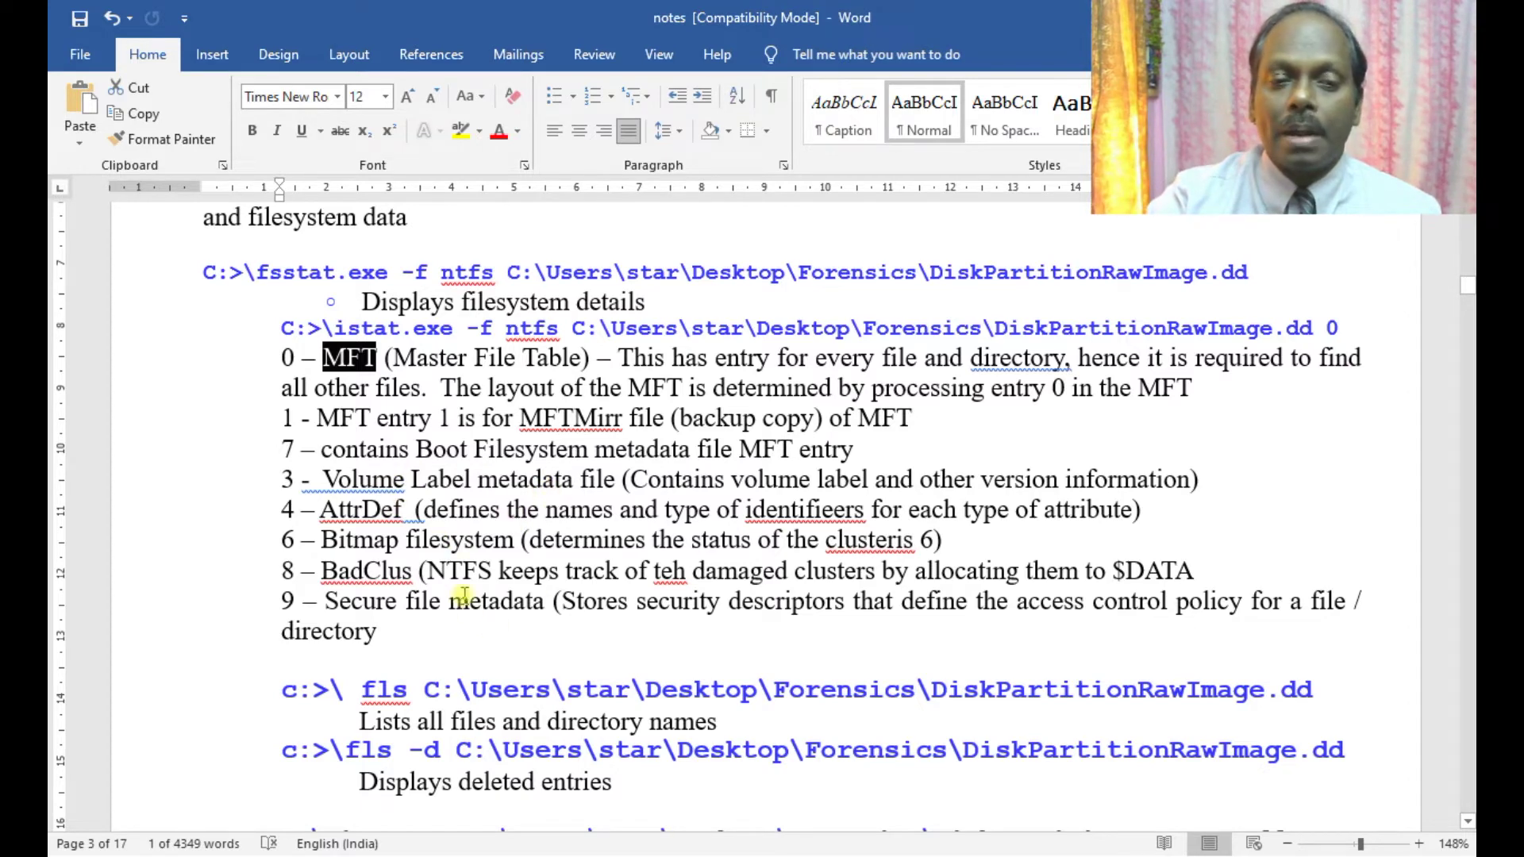
key(alt+Tab)
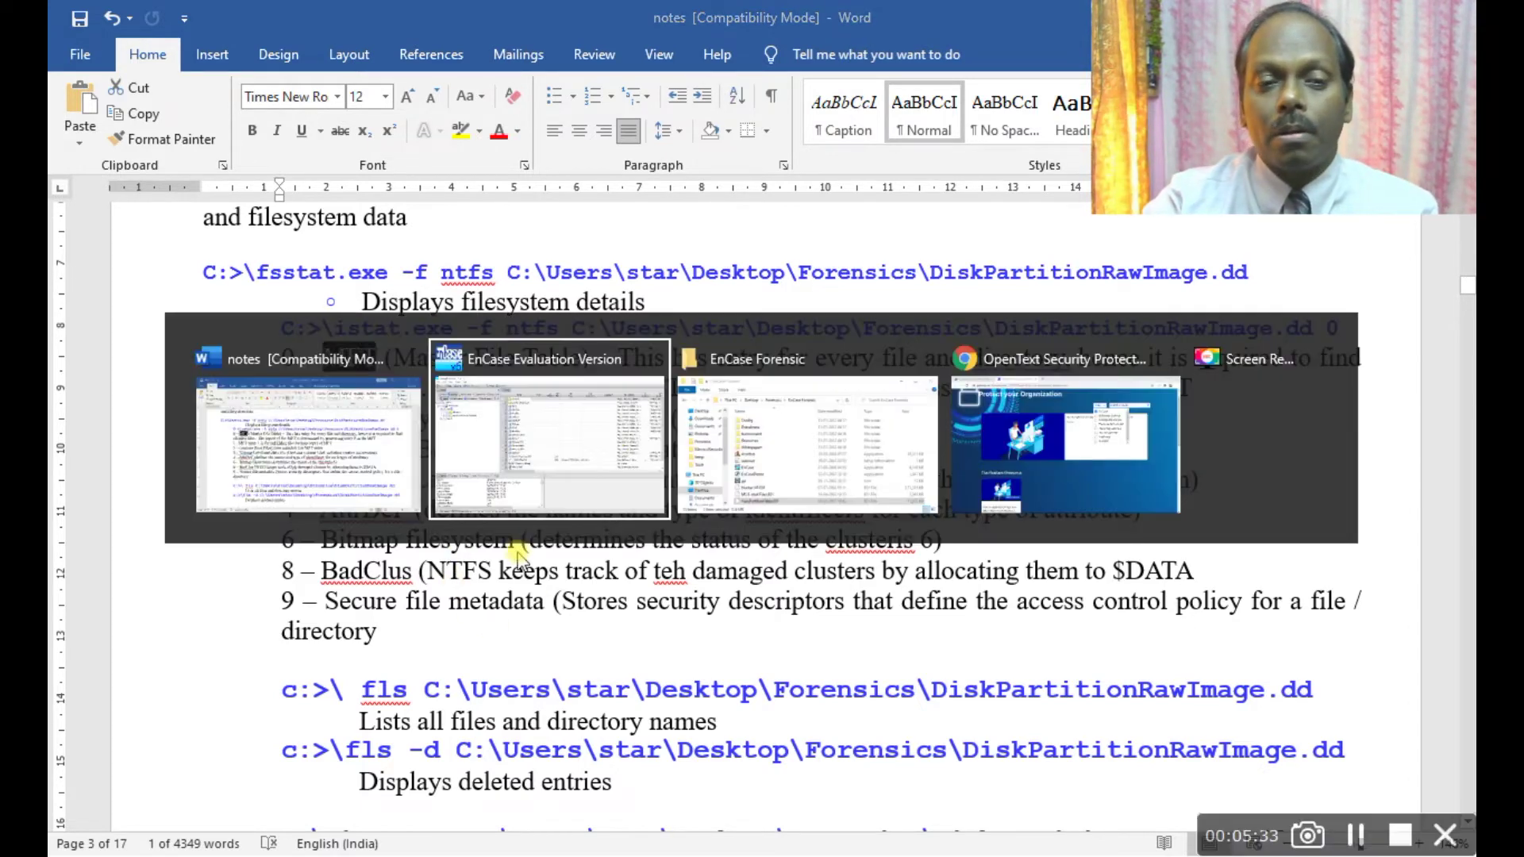
key(Tab)
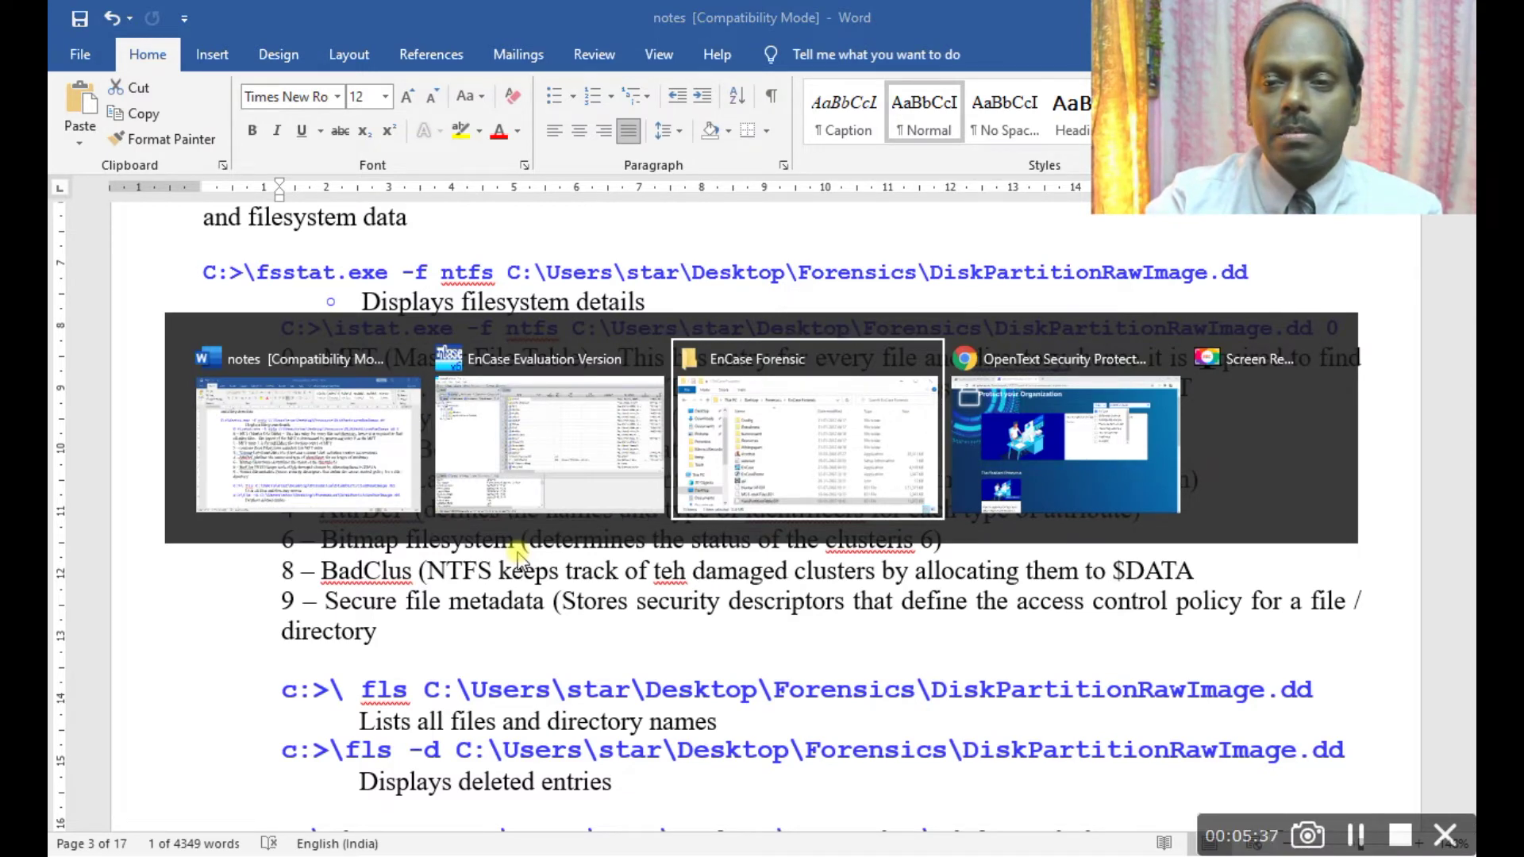
key(Tab)
key(Tab)
key(Tab)
key(Tab)
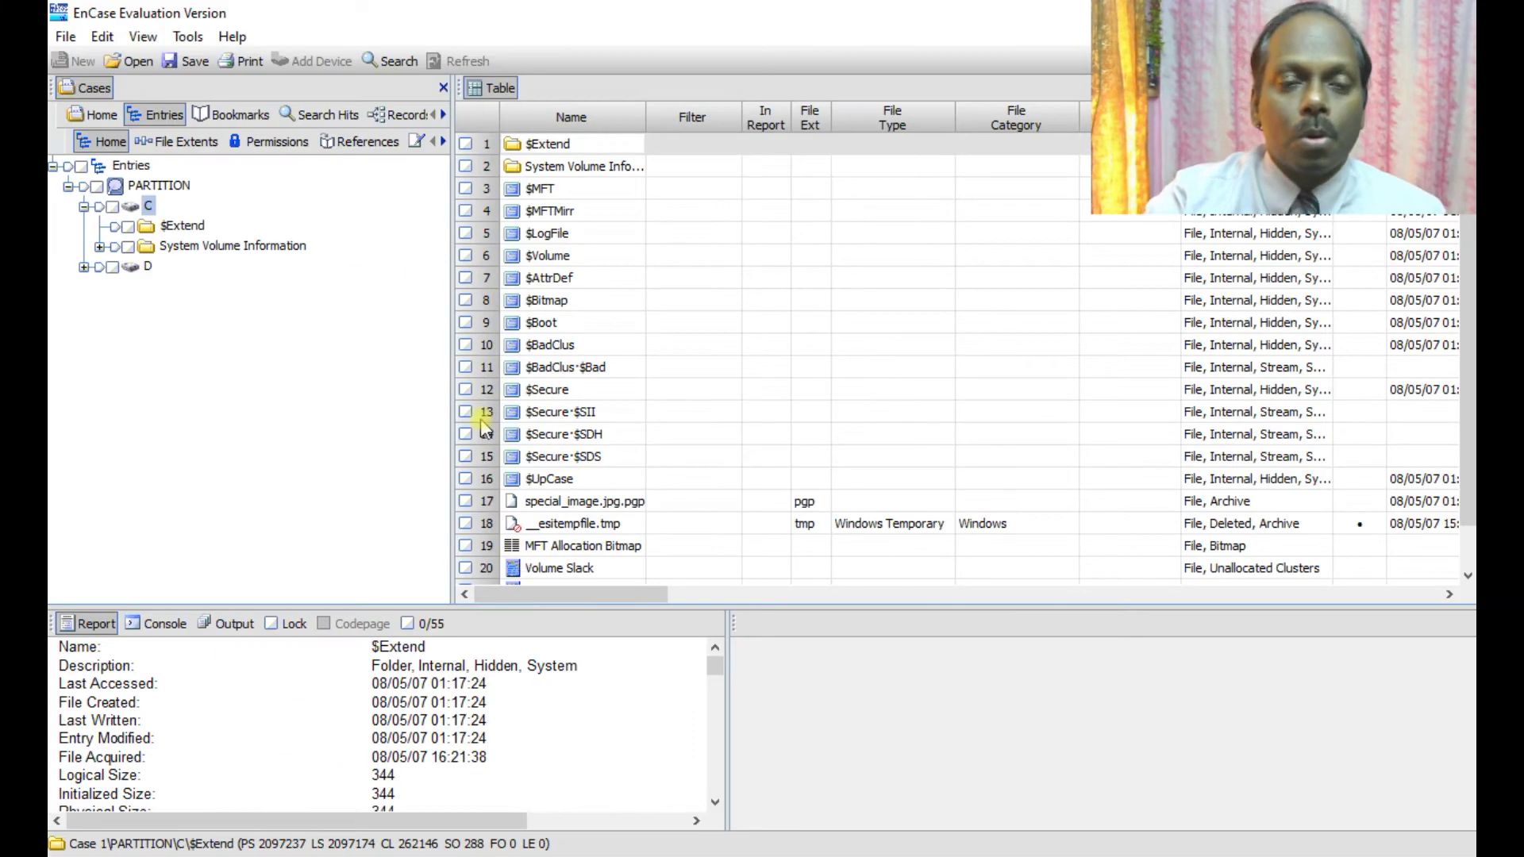
click(544, 192)
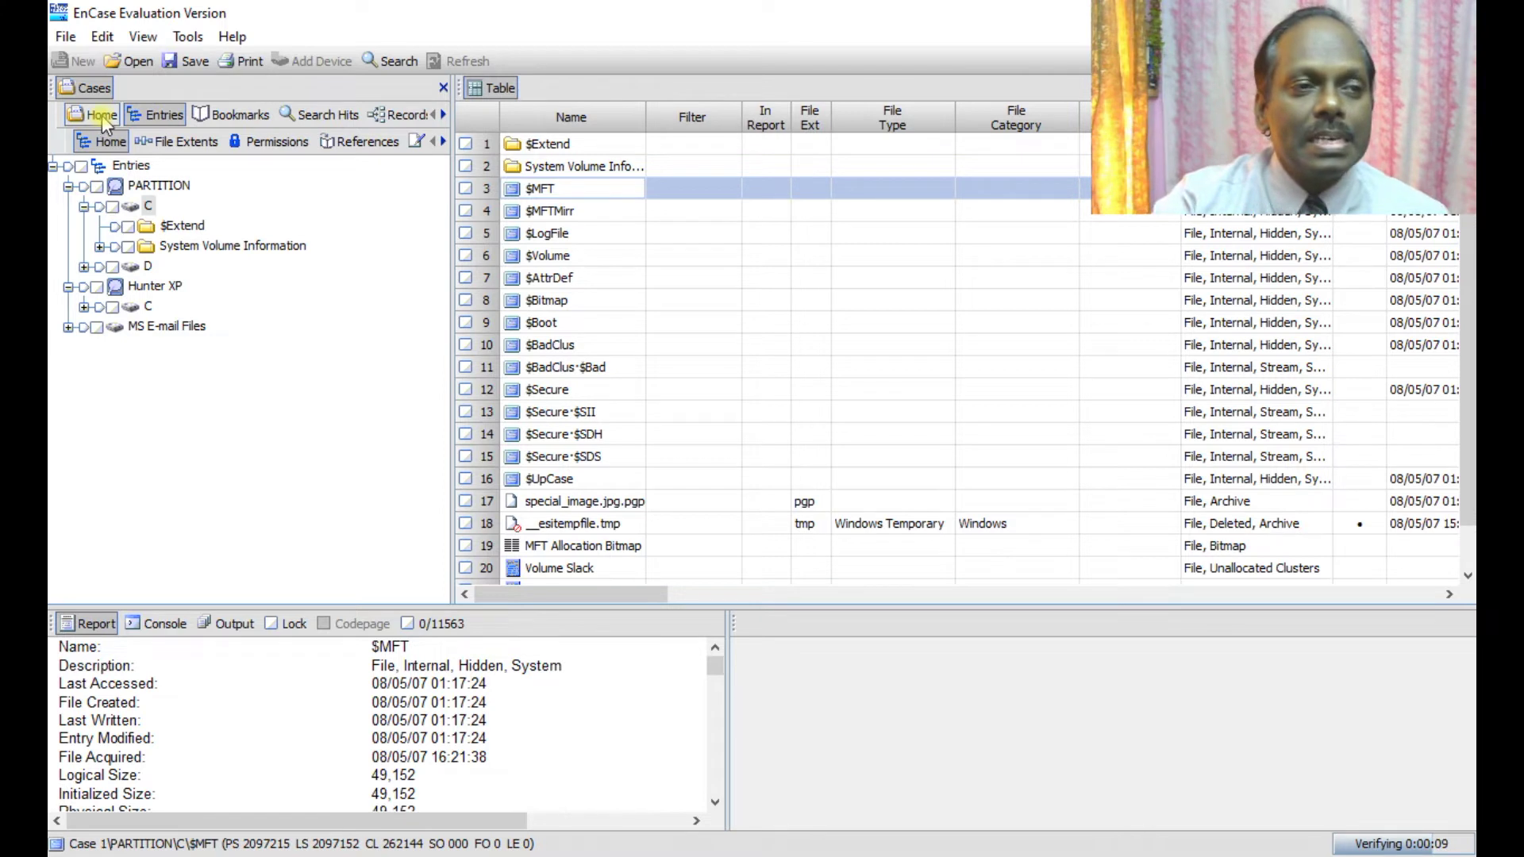
- Step through Bookmarks, Search Hits, Records, Devices, Secure Storage and Keywords, then return to Entries
click(239, 119)
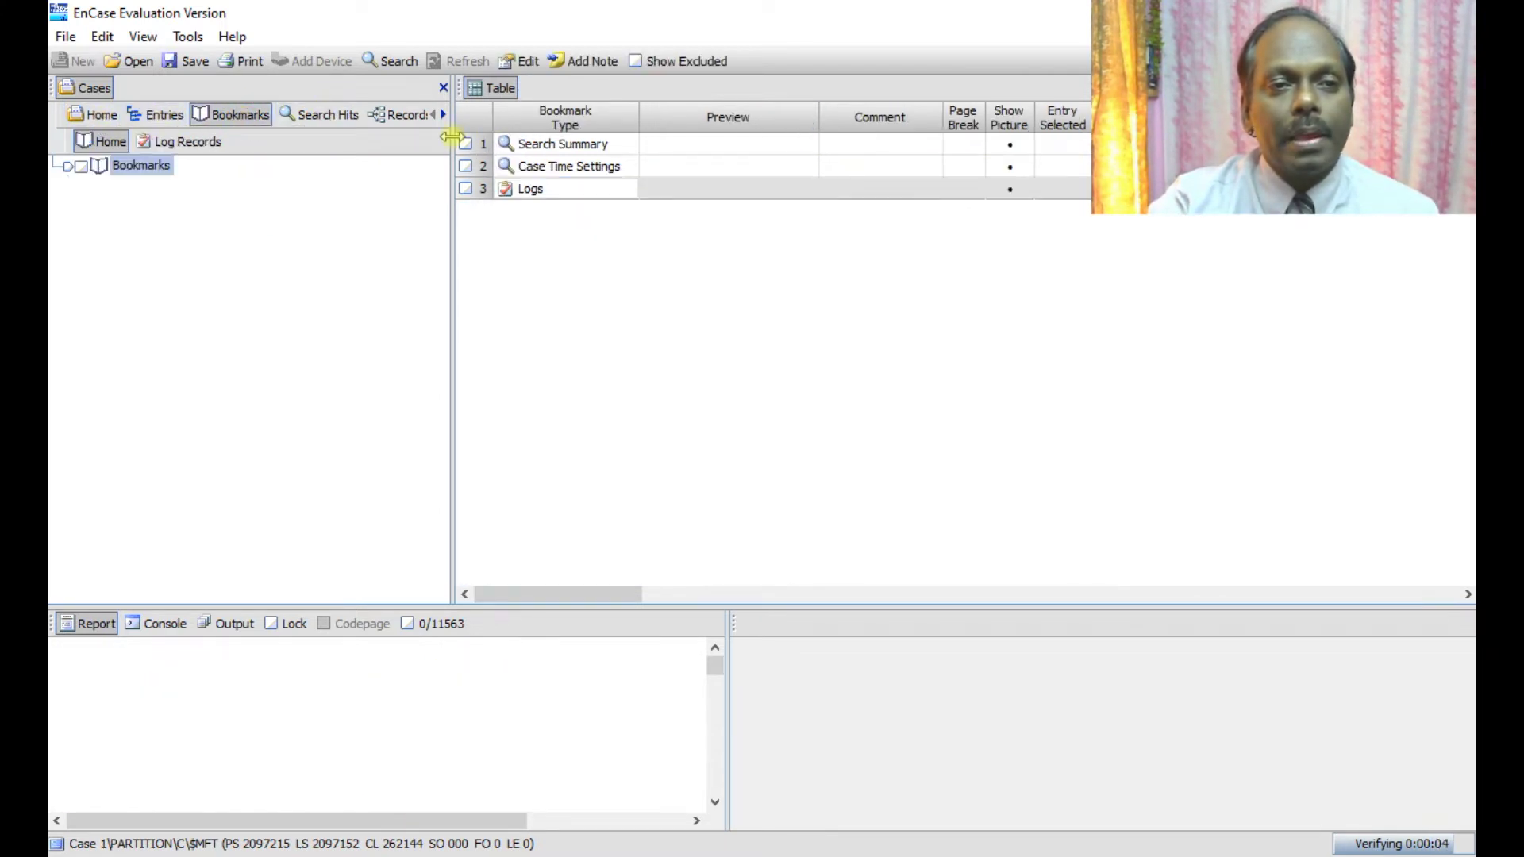
drag(451, 137, 789, 165)
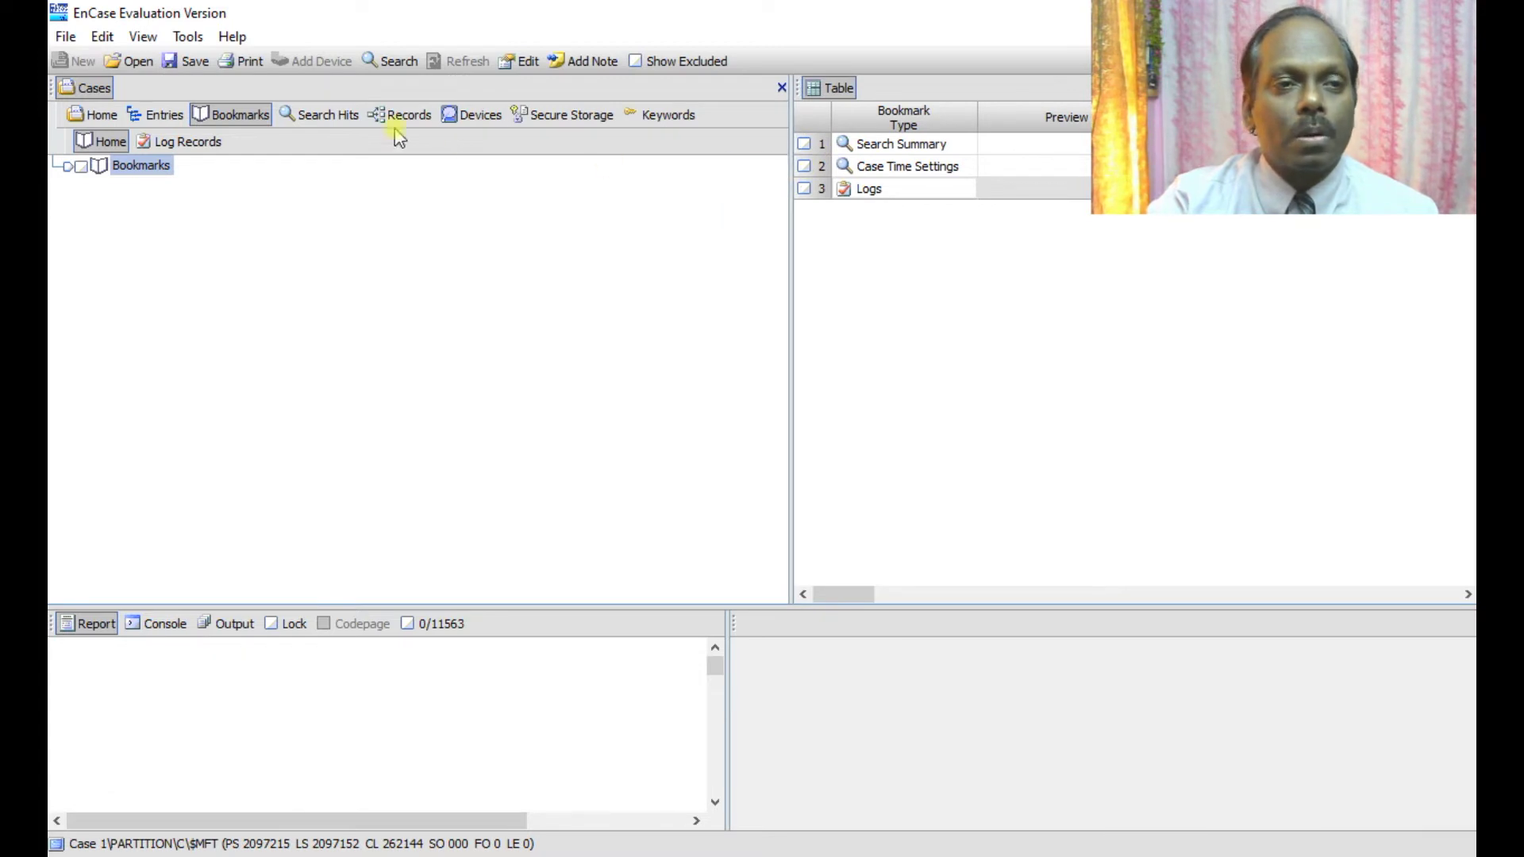
click(325, 124)
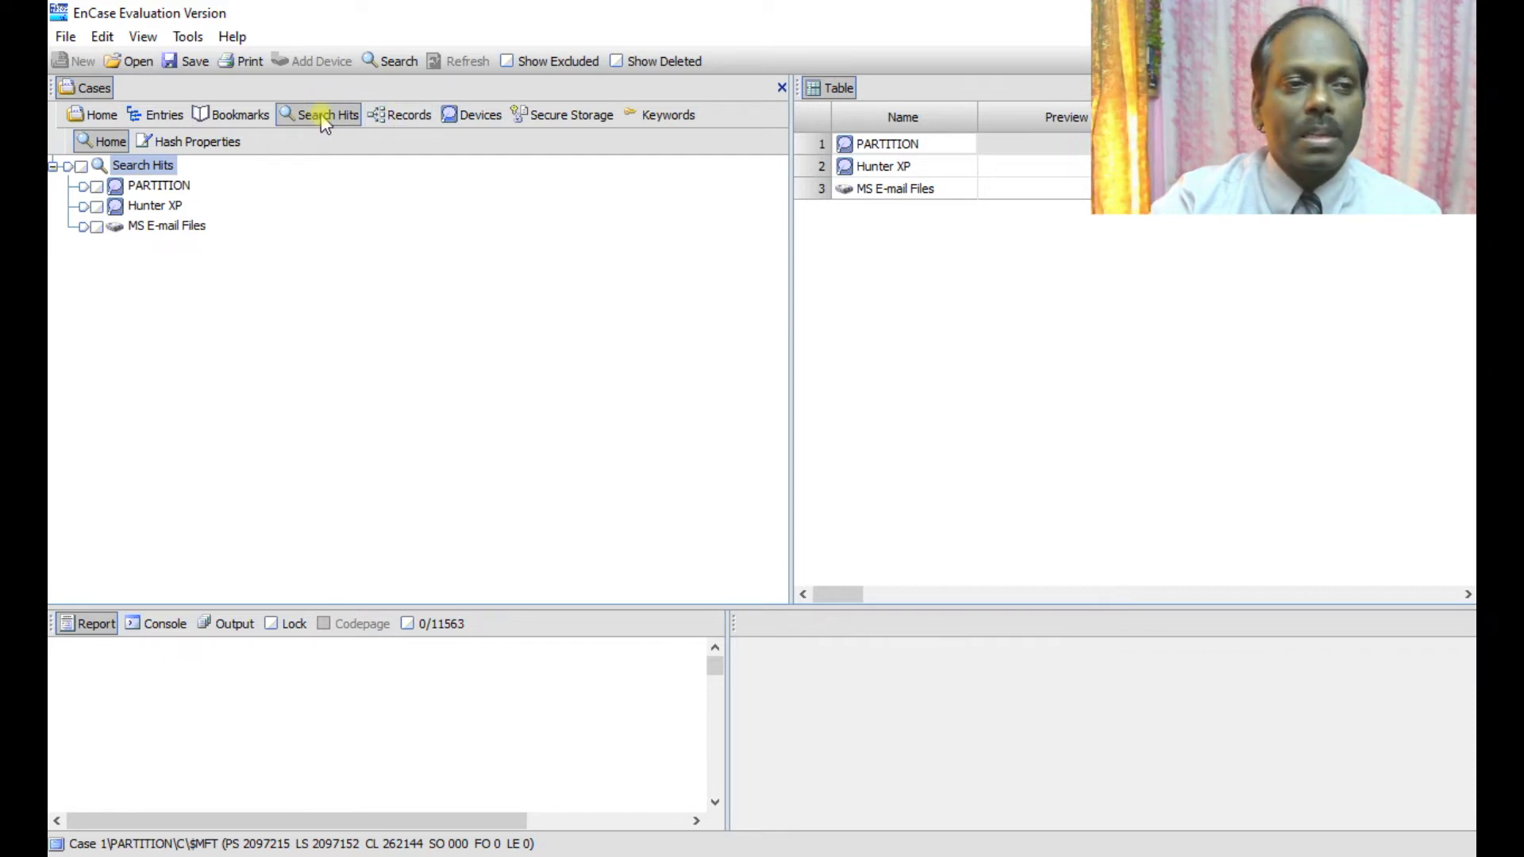
click(382, 123)
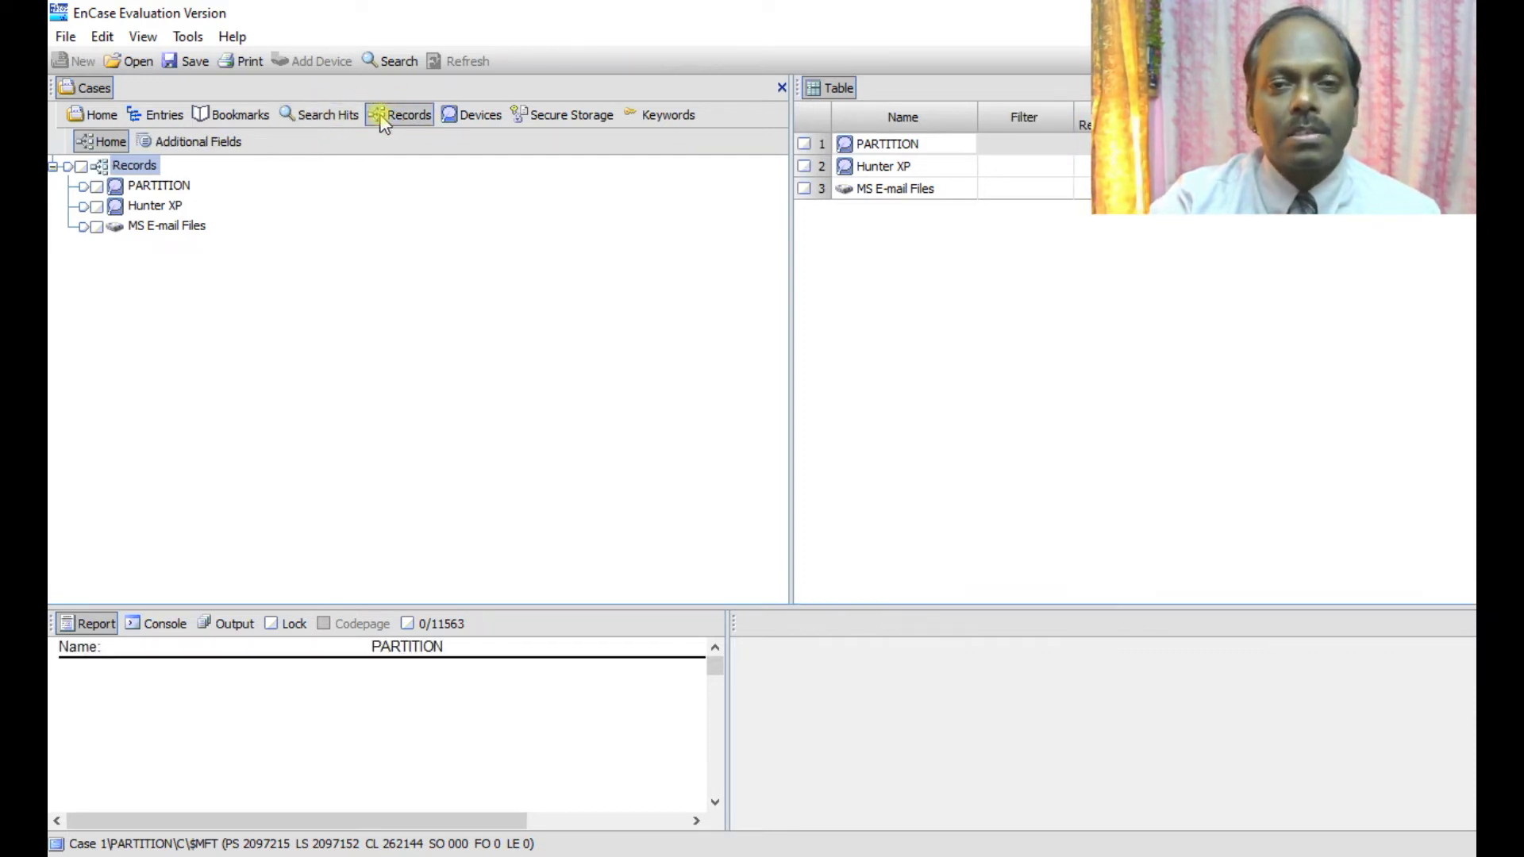
click(469, 121)
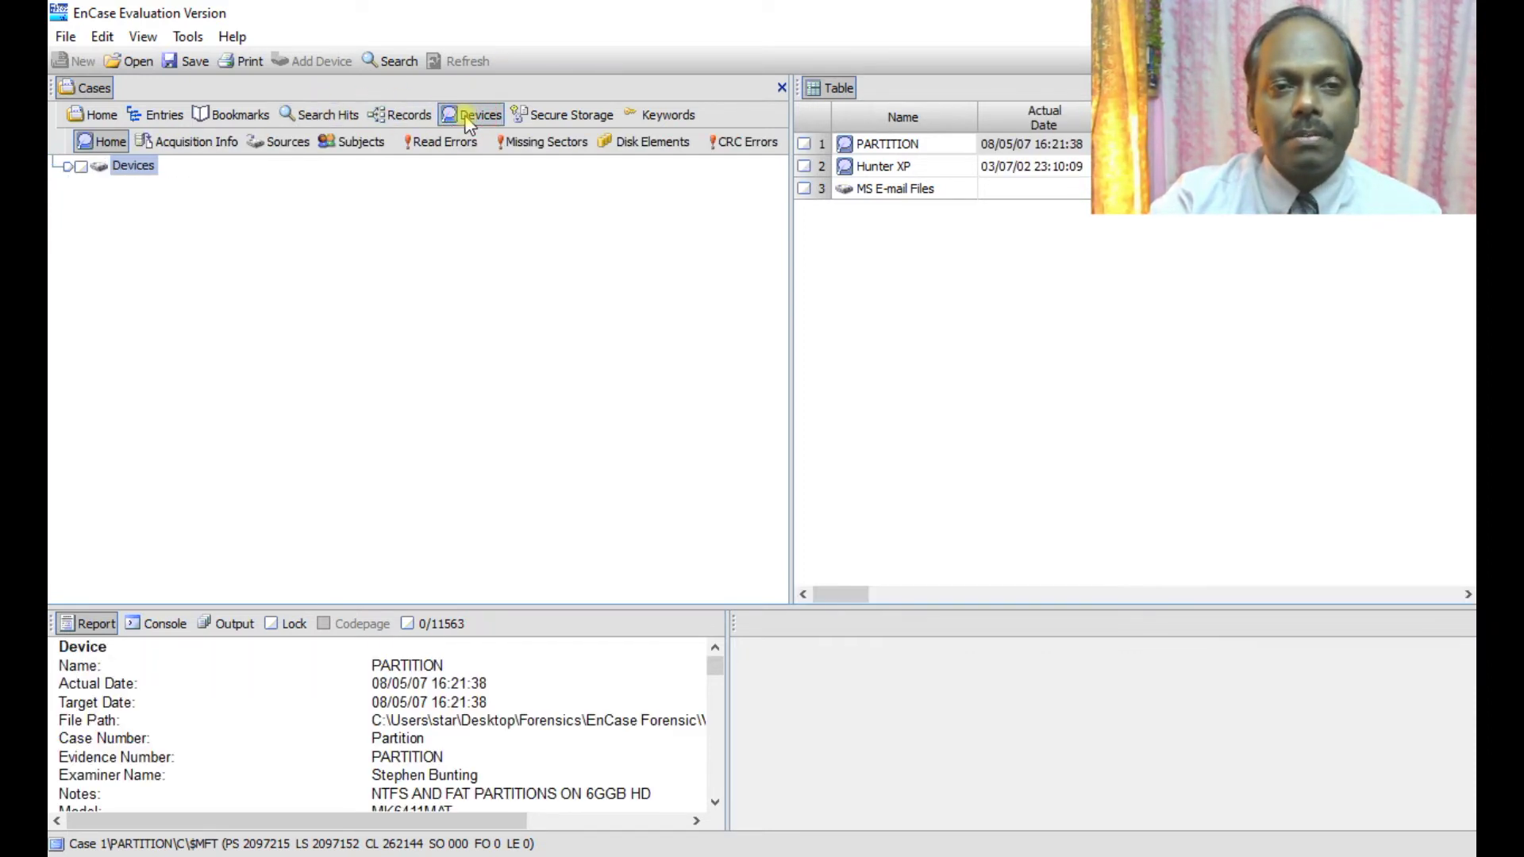
click(554, 116)
click(667, 117)
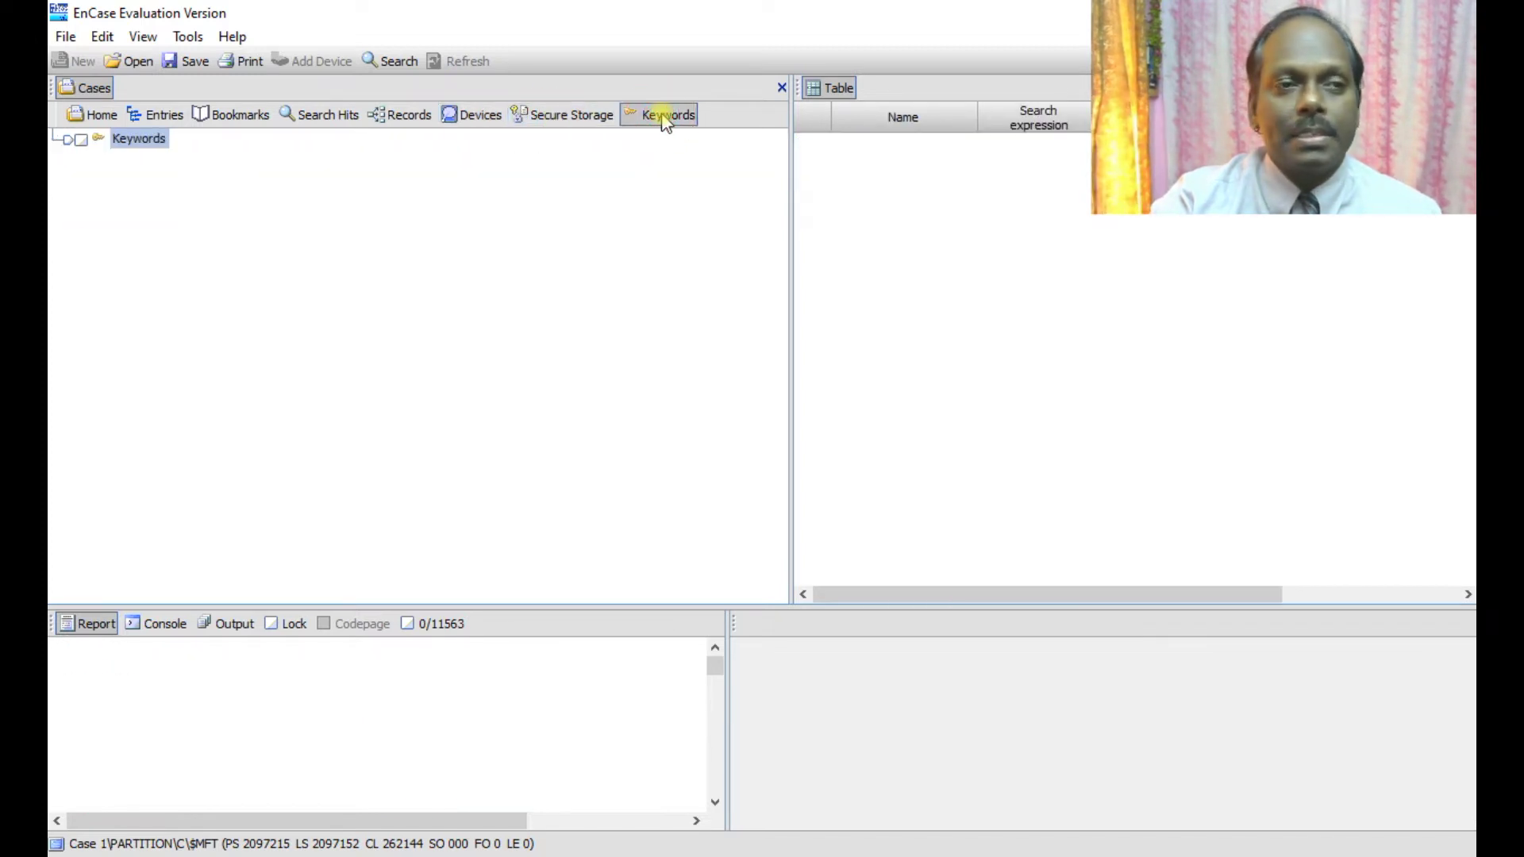
click(161, 116)
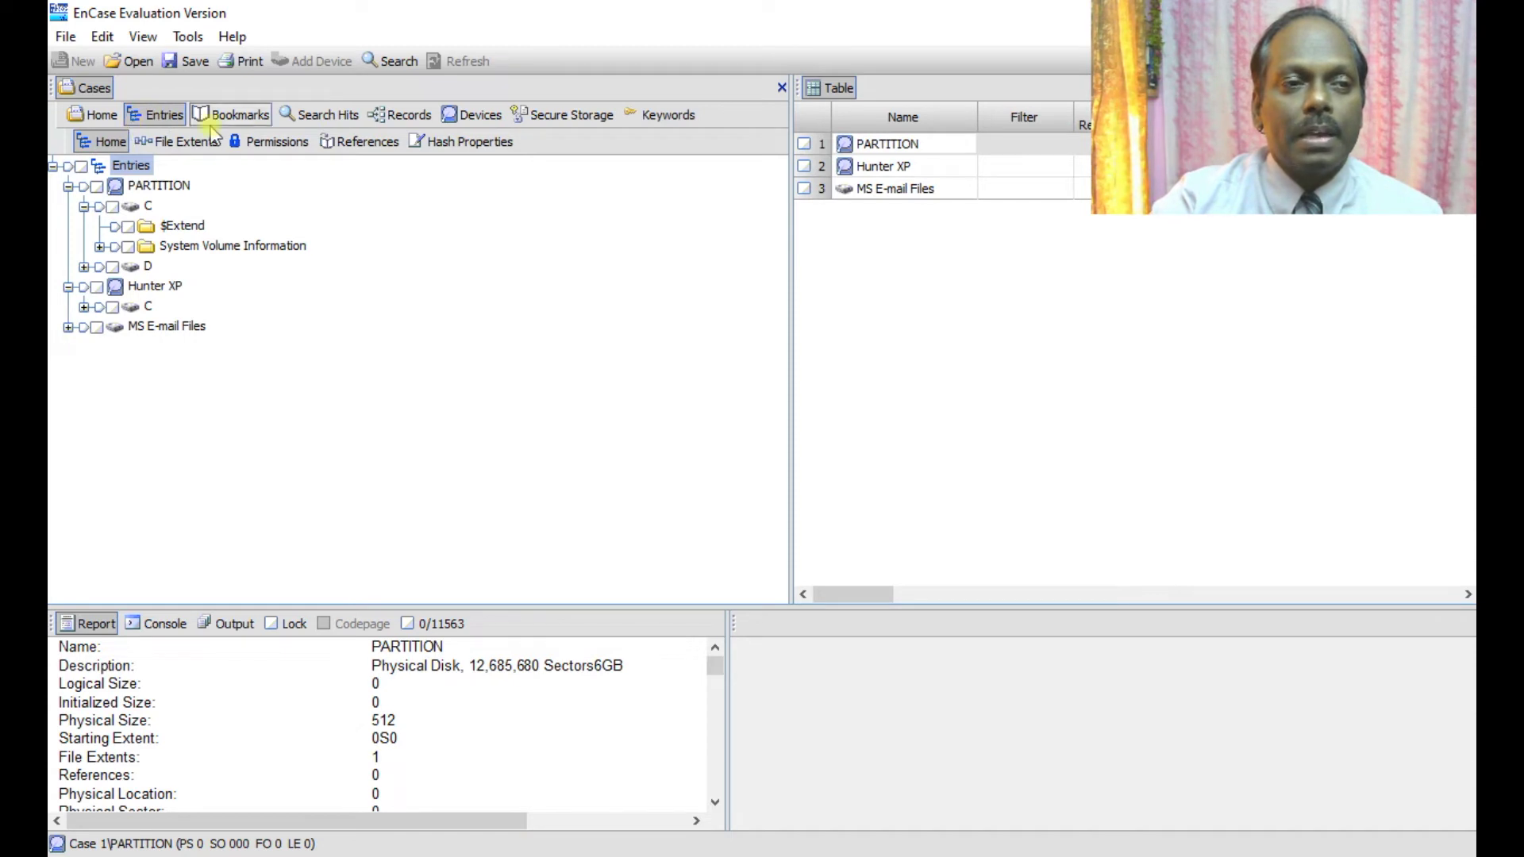
- Check the partition's File Extents, Permissions, References and Hash Properties, then widen the Entries table
click(174, 145)
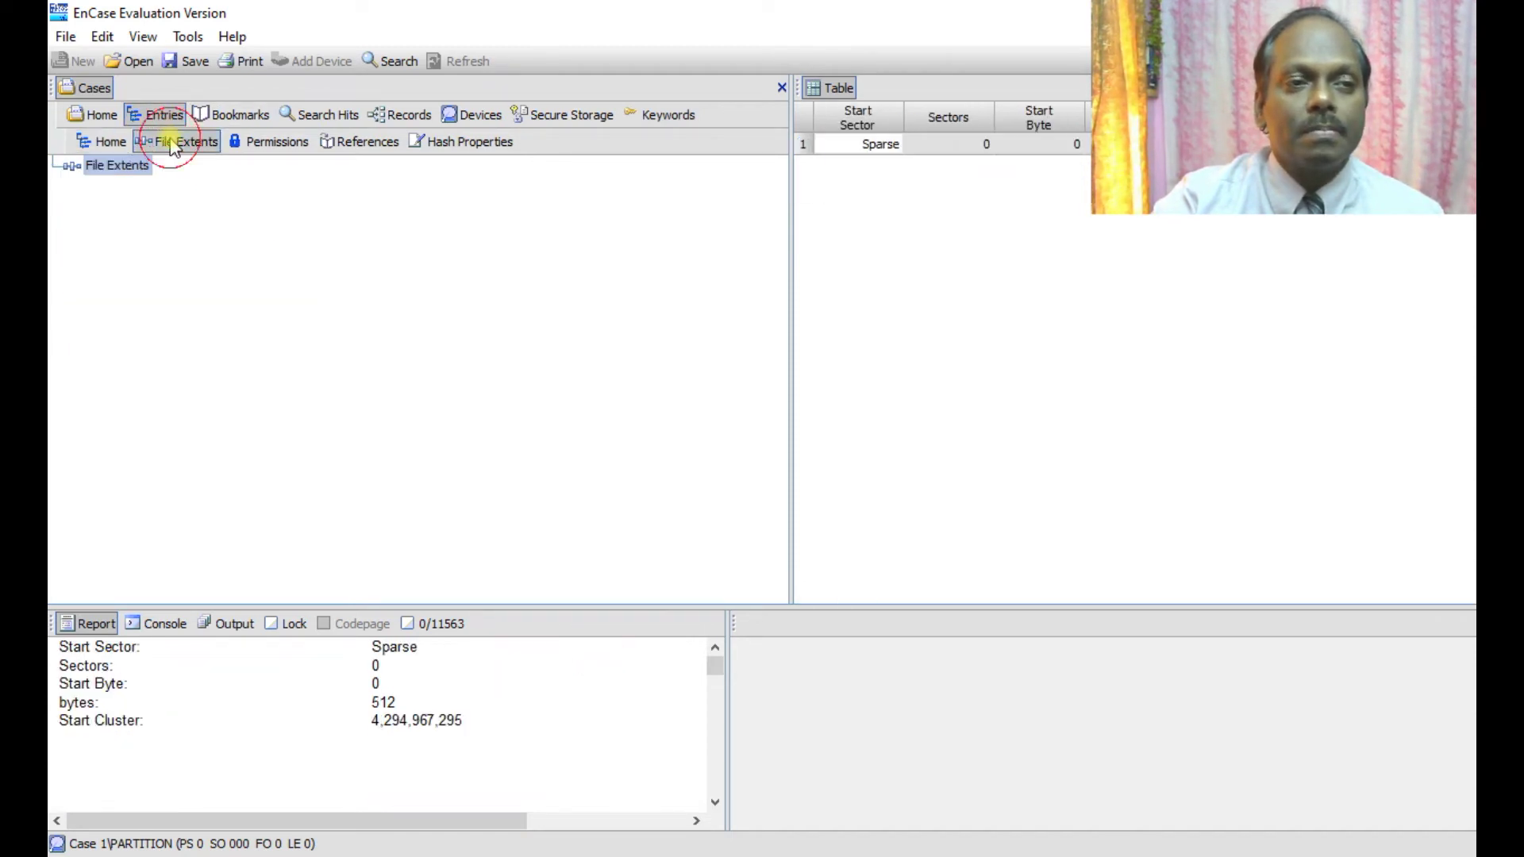
click(282, 142)
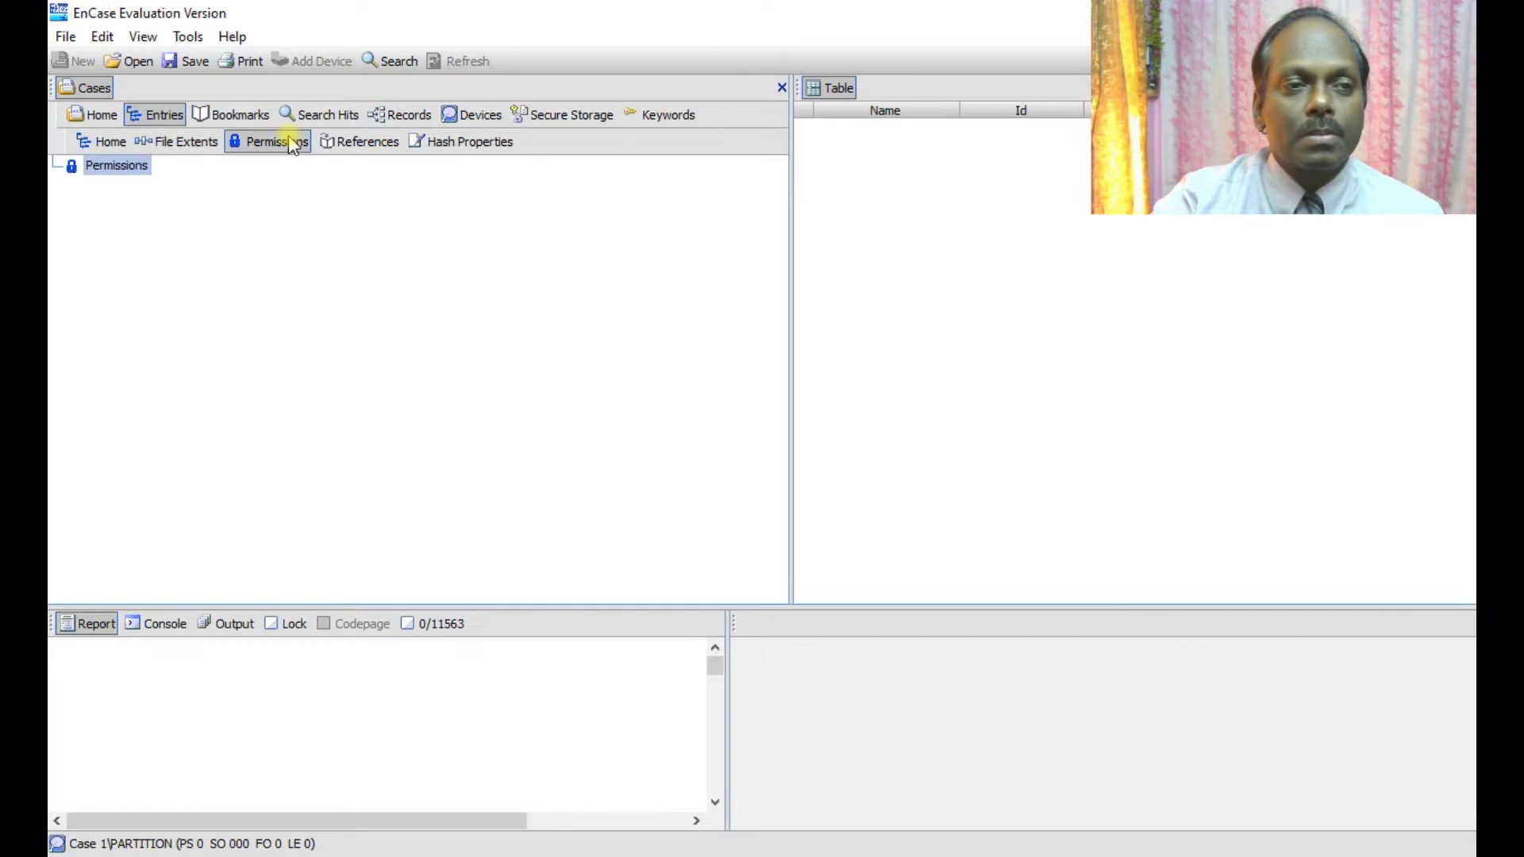
click(347, 150)
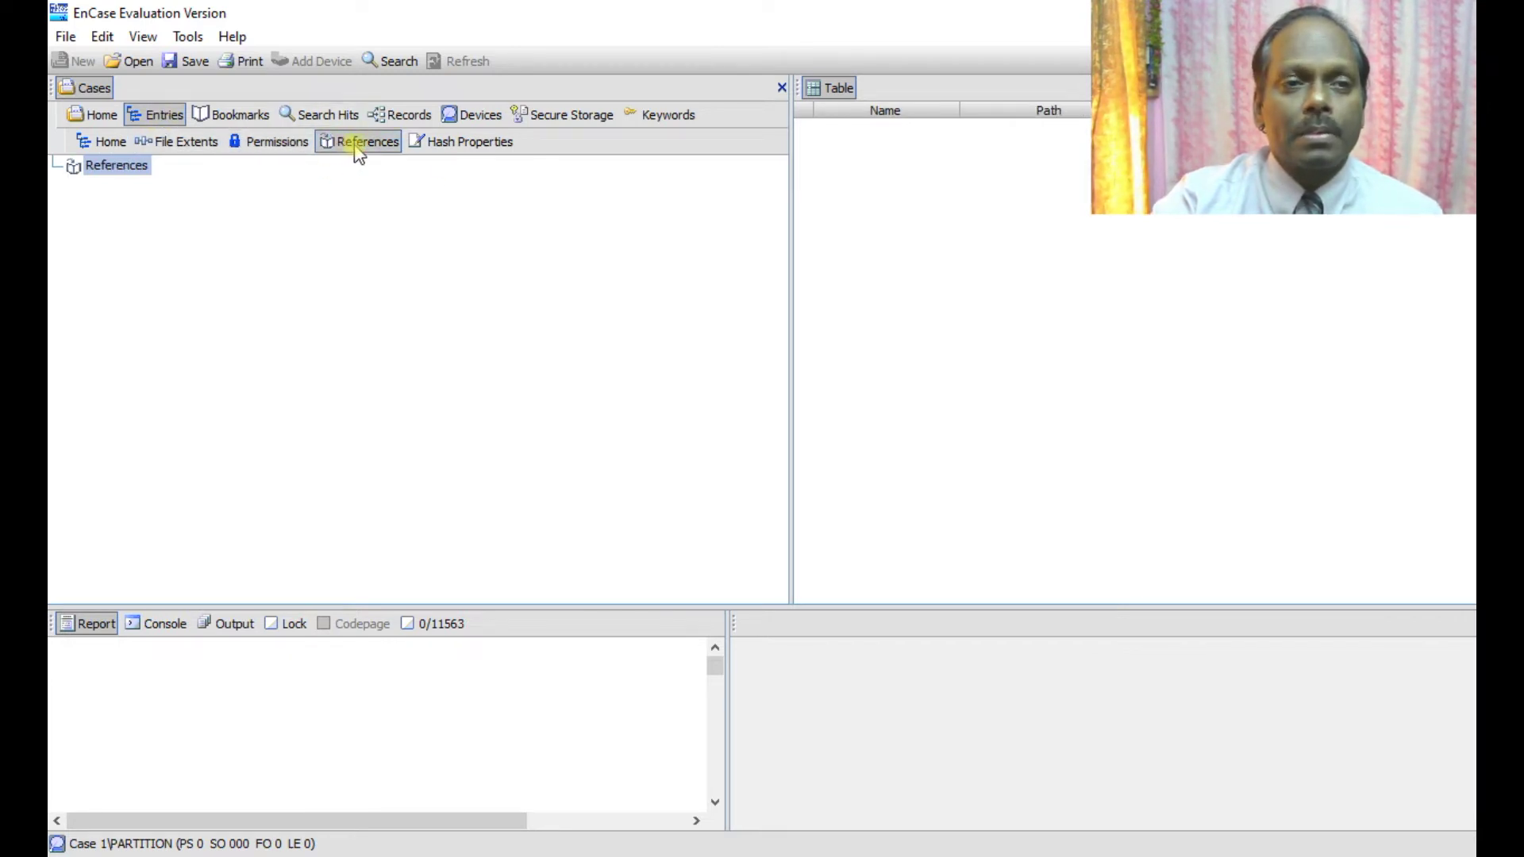
click(468, 149)
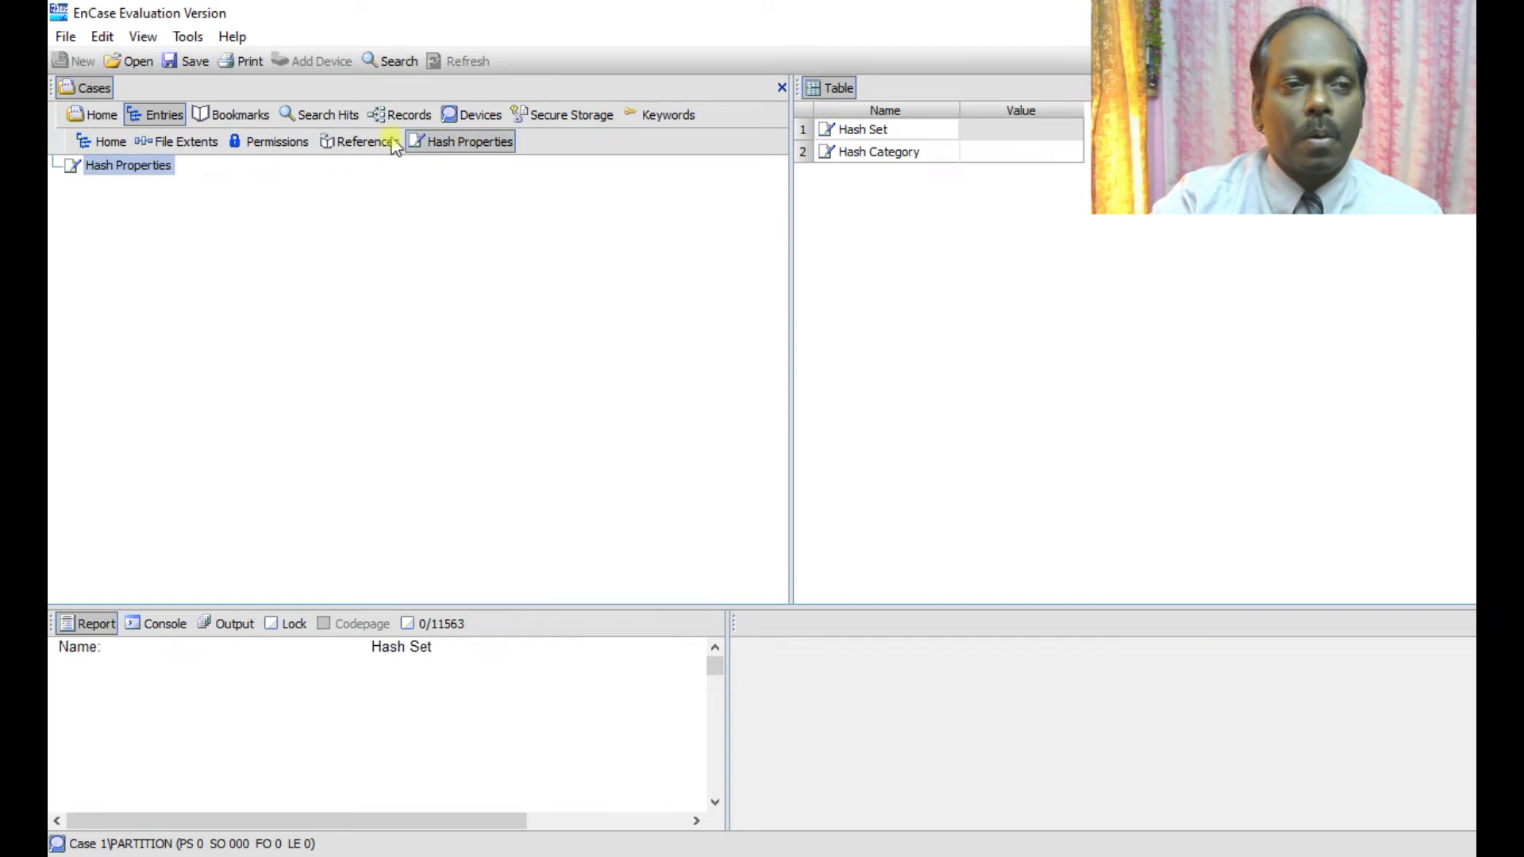
click(101, 141)
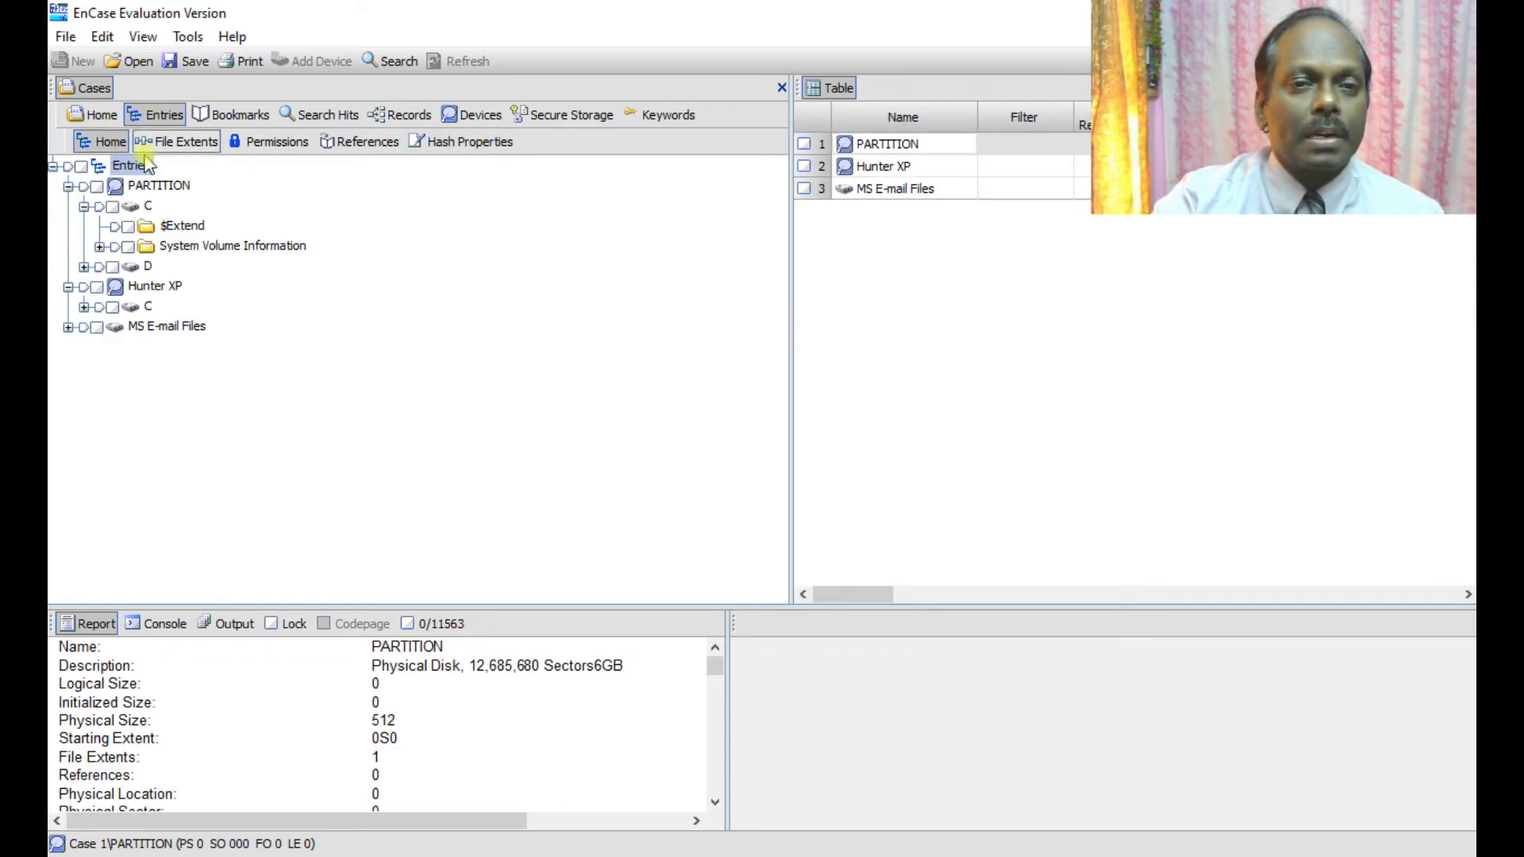
drag(788, 144, 486, 157)
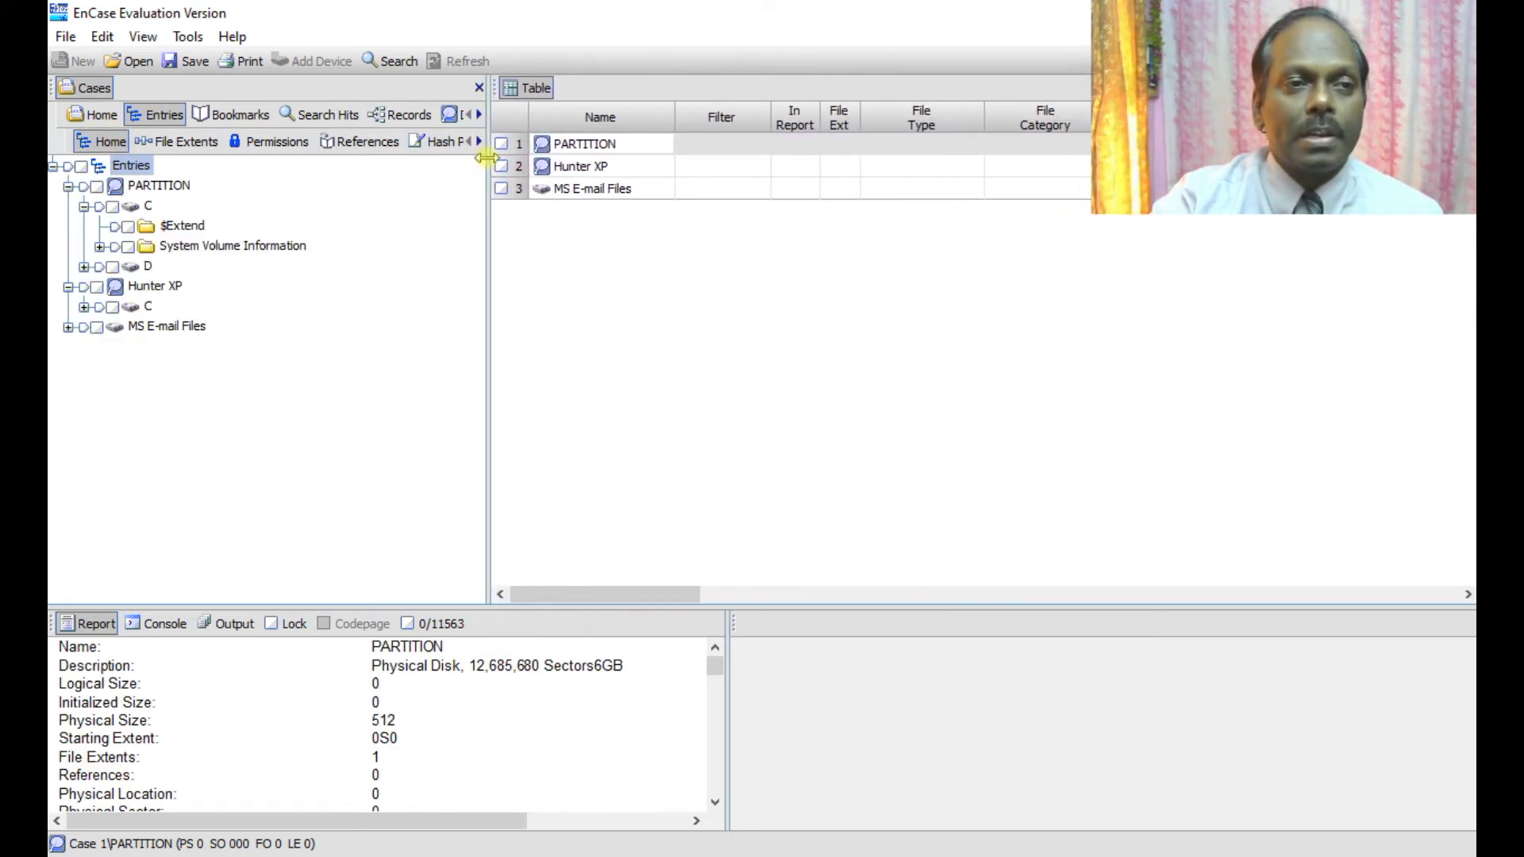
click(187, 38)
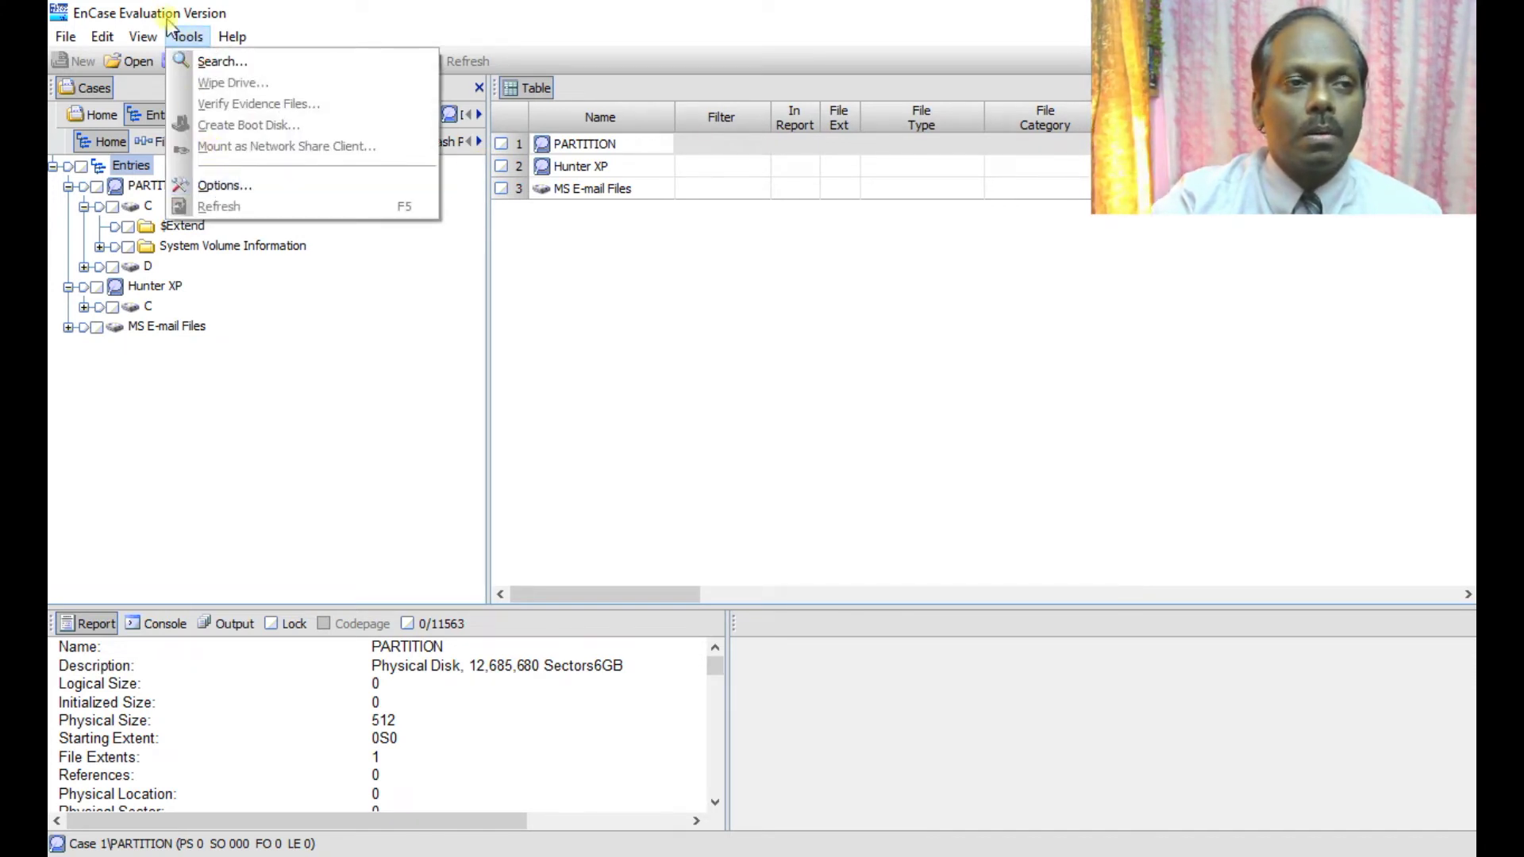
- Return to the Entries Home view showing PARTITION's C and D volumes via View > Cases Sub-Tabs
mouse_move(143, 36)
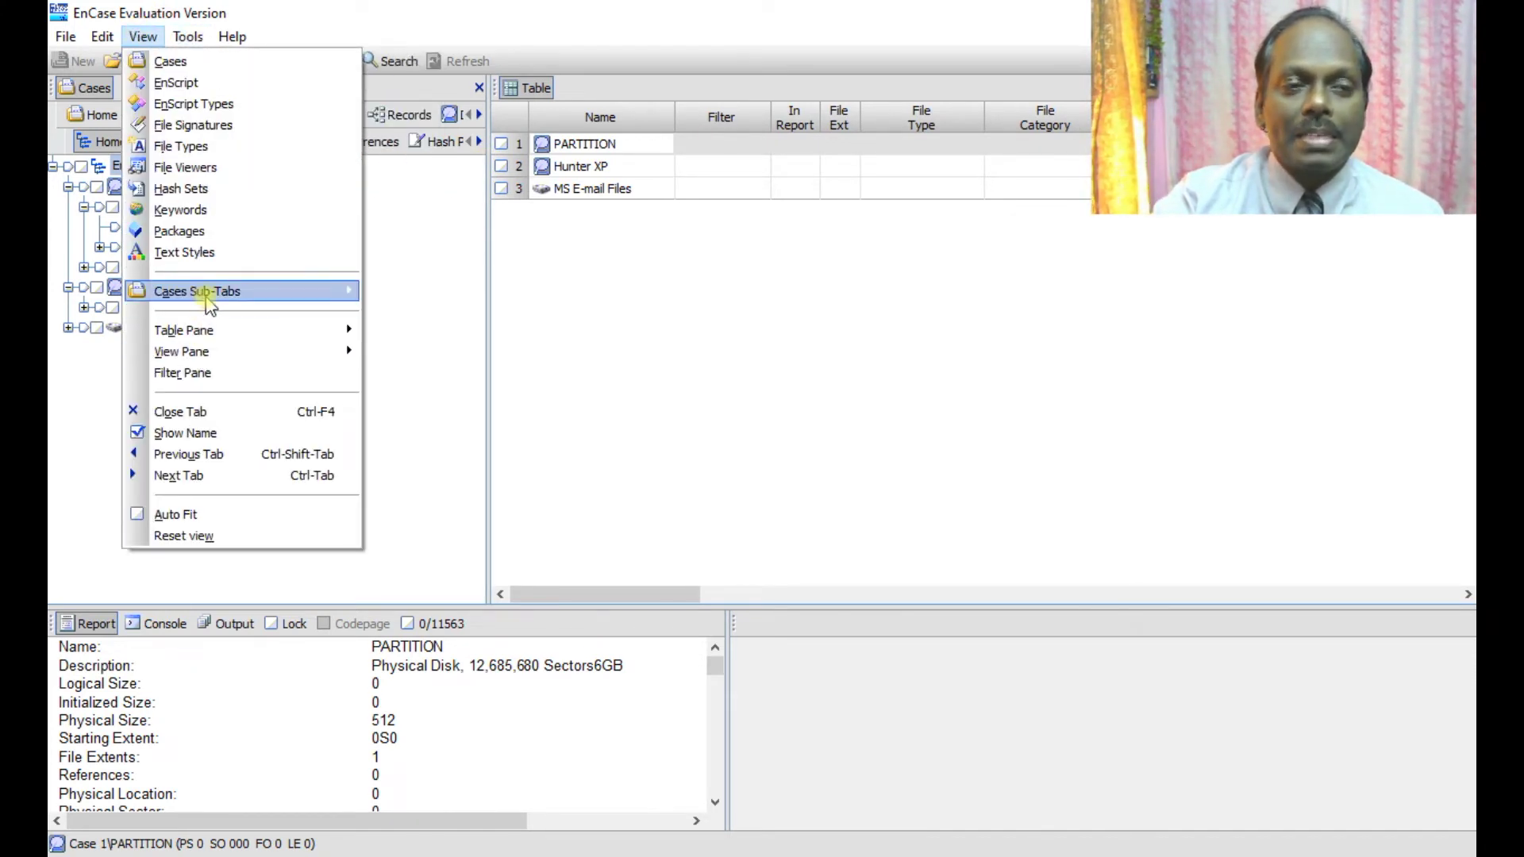
mouse_move(208, 303)
mouse_move(460, 463)
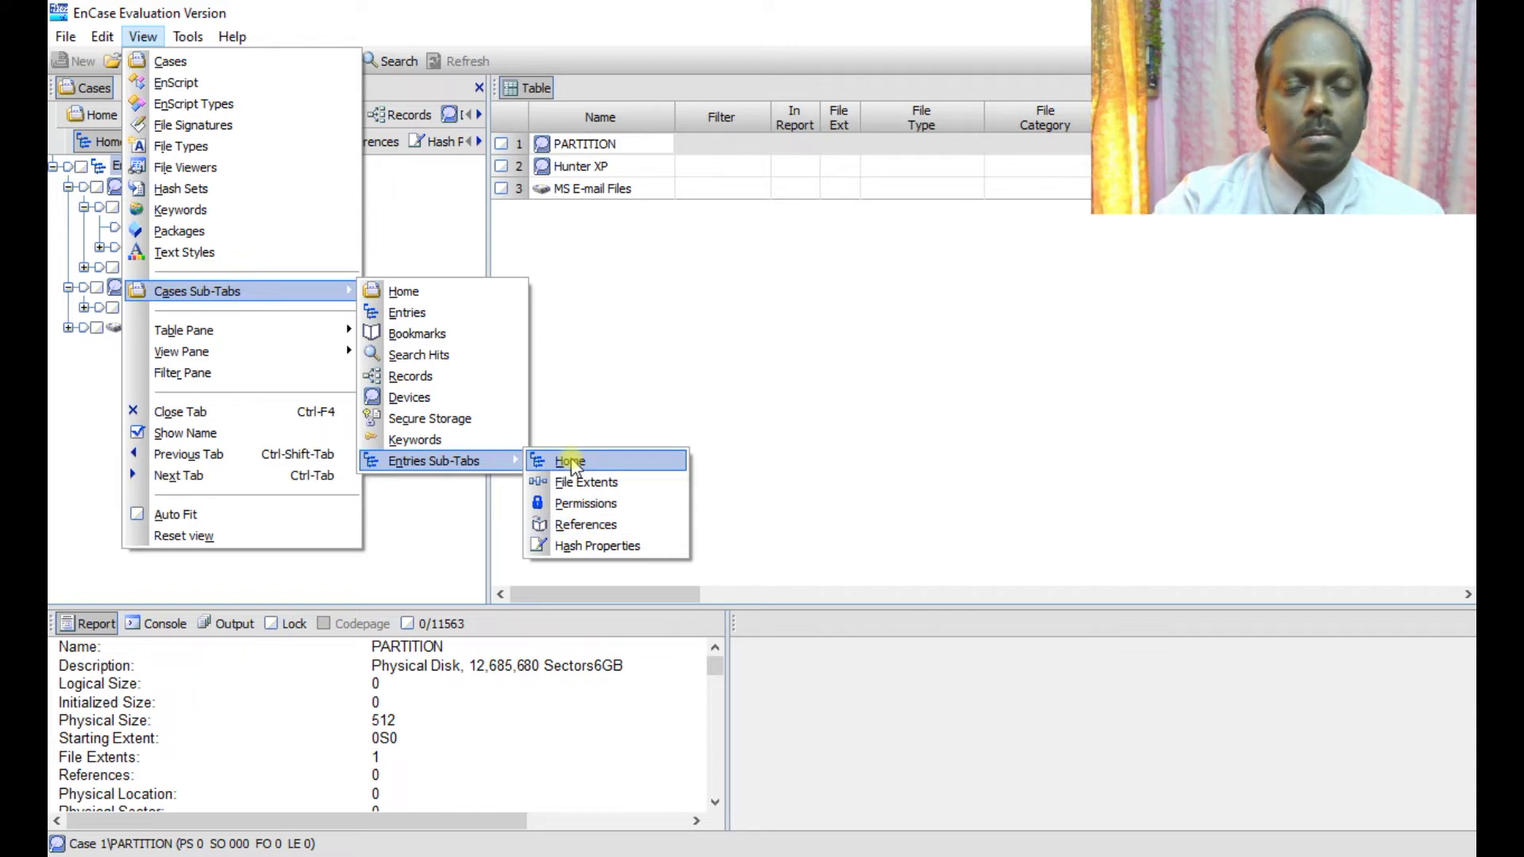
click(577, 483)
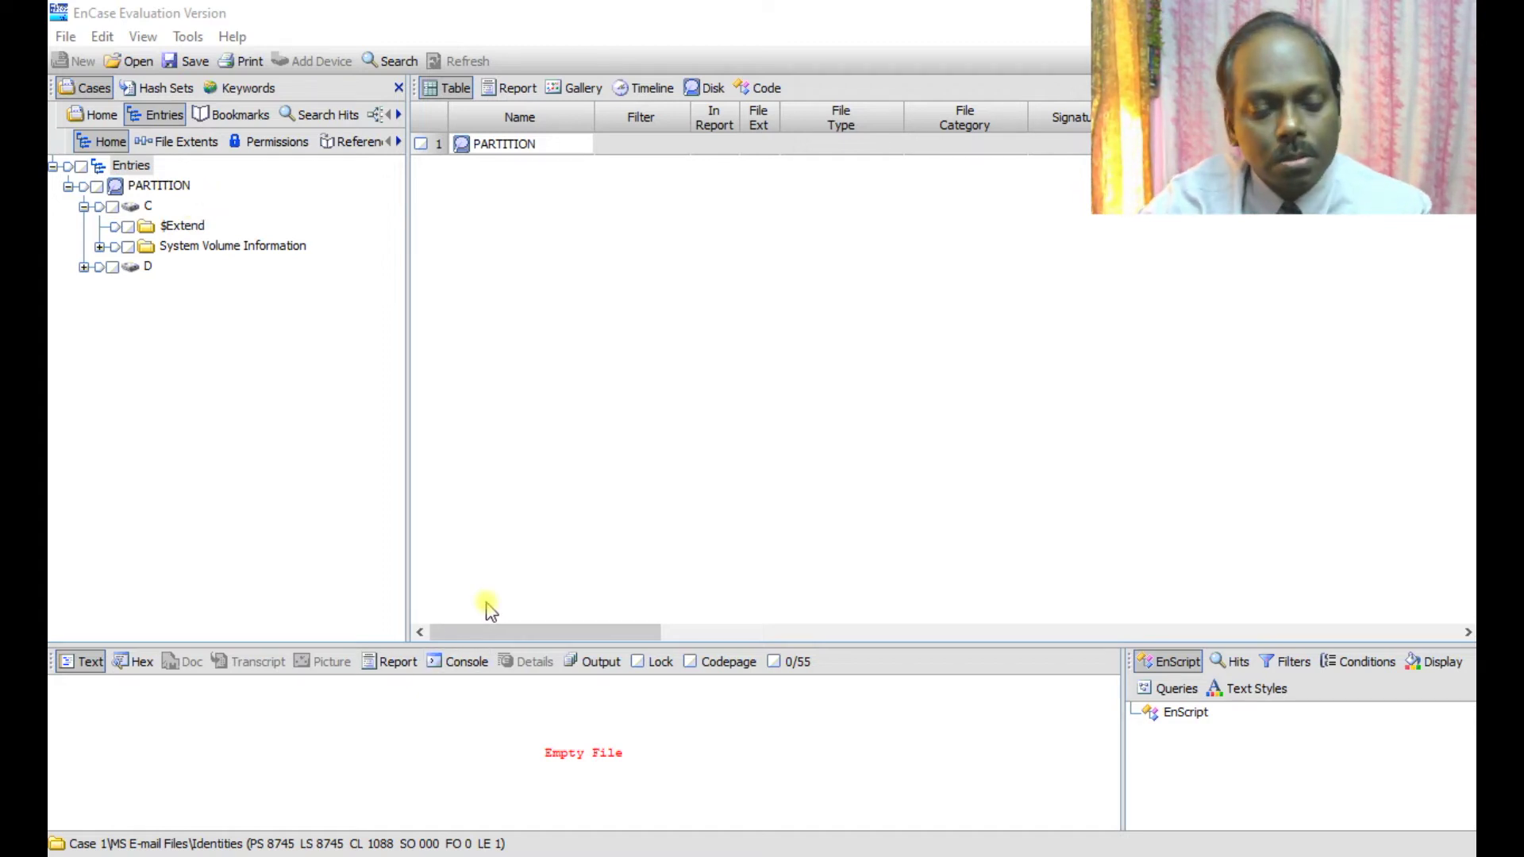
- Drag MS E-mail Files.E01 and Hunter XP.E01 from Explorer into EnCase's Entries pane as evidence
key(alt+Tab)
key(Tab)
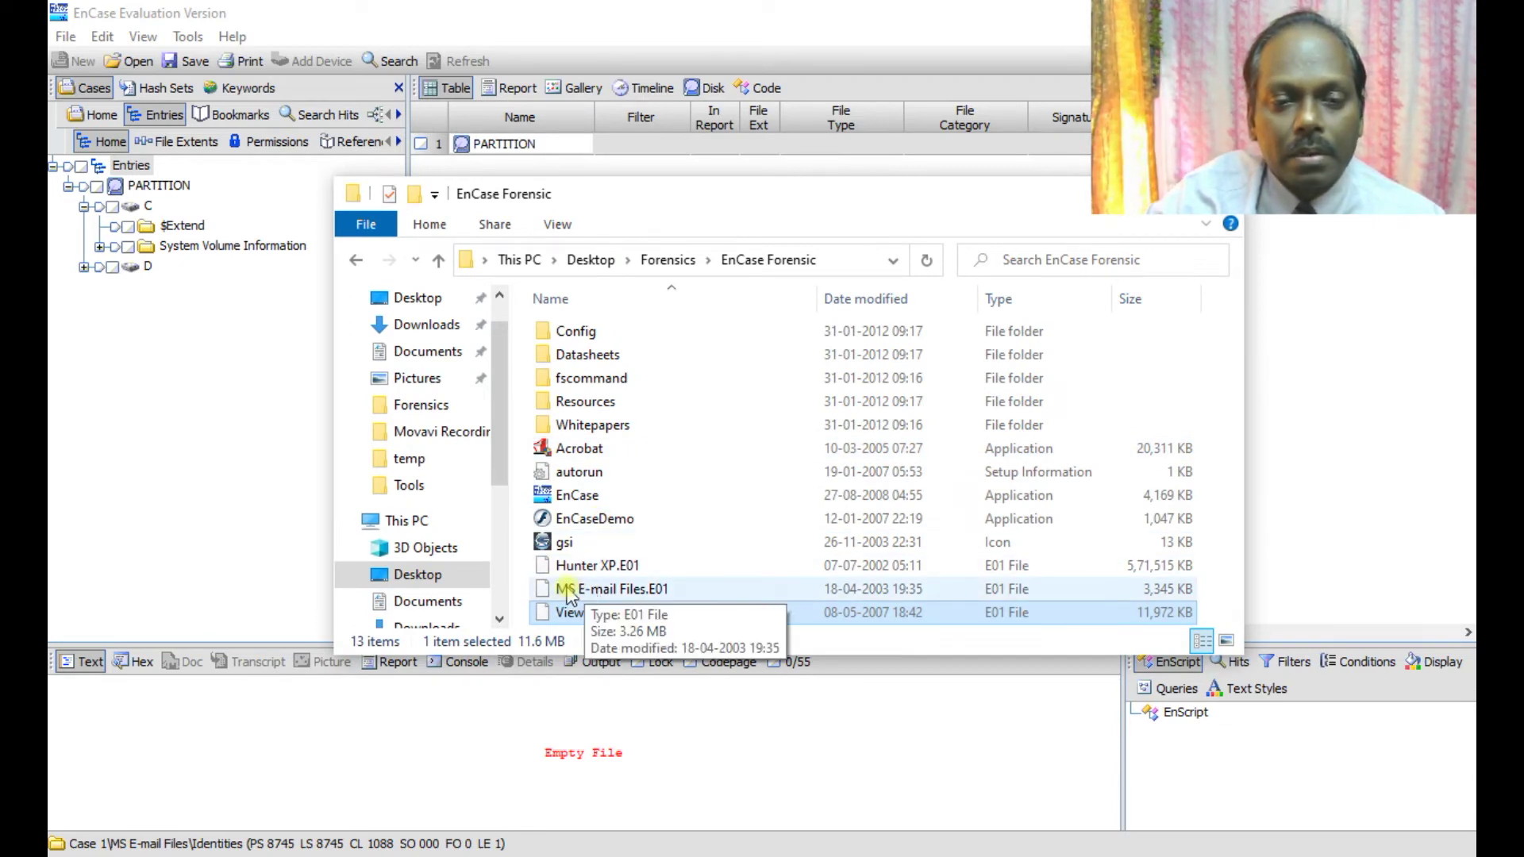
drag(567, 596, 149, 464)
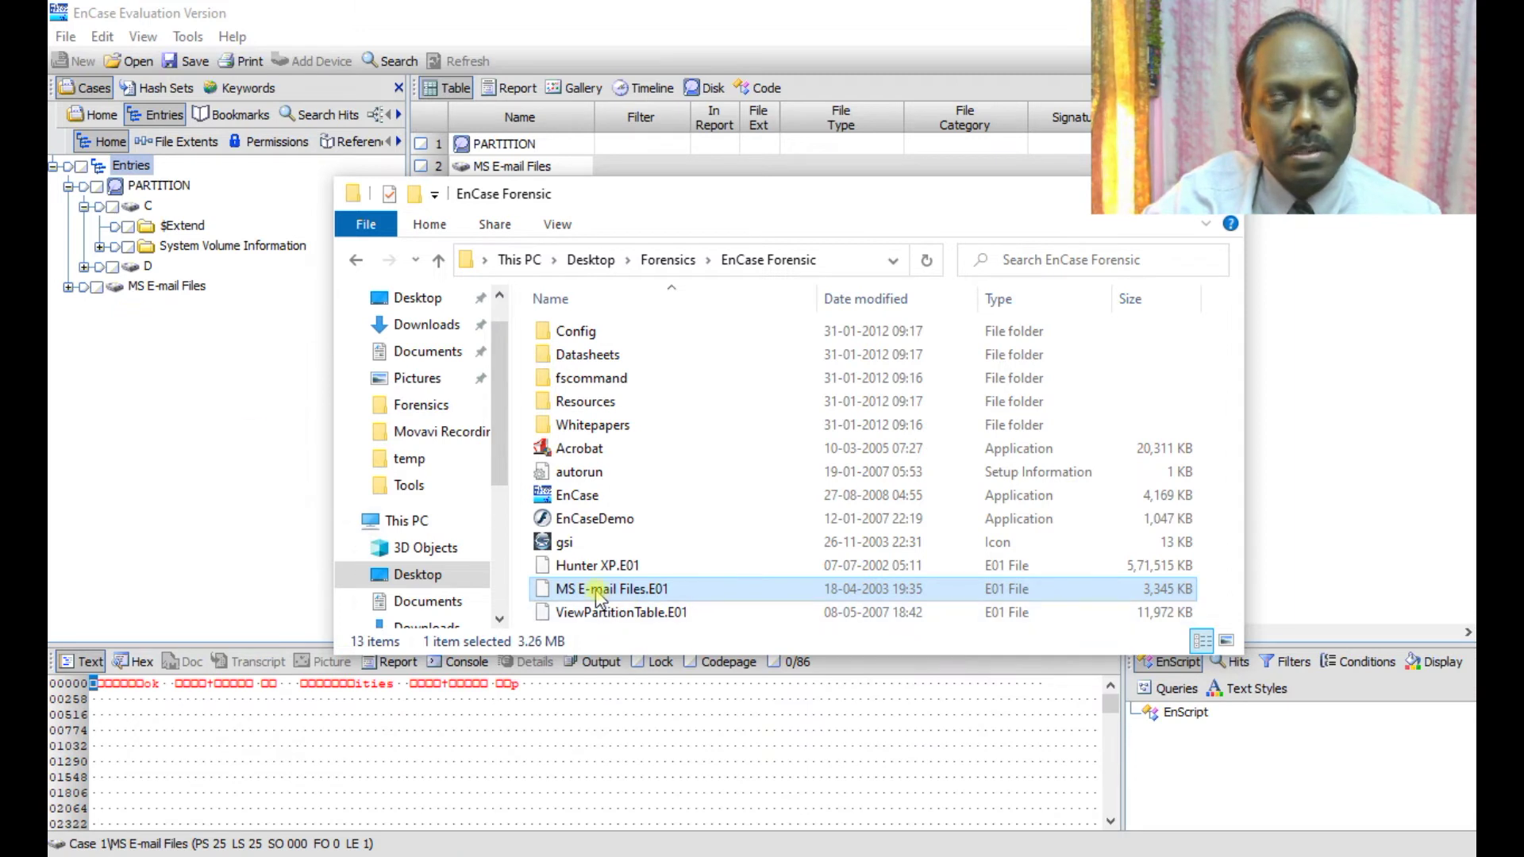
drag(575, 570, 176, 479)
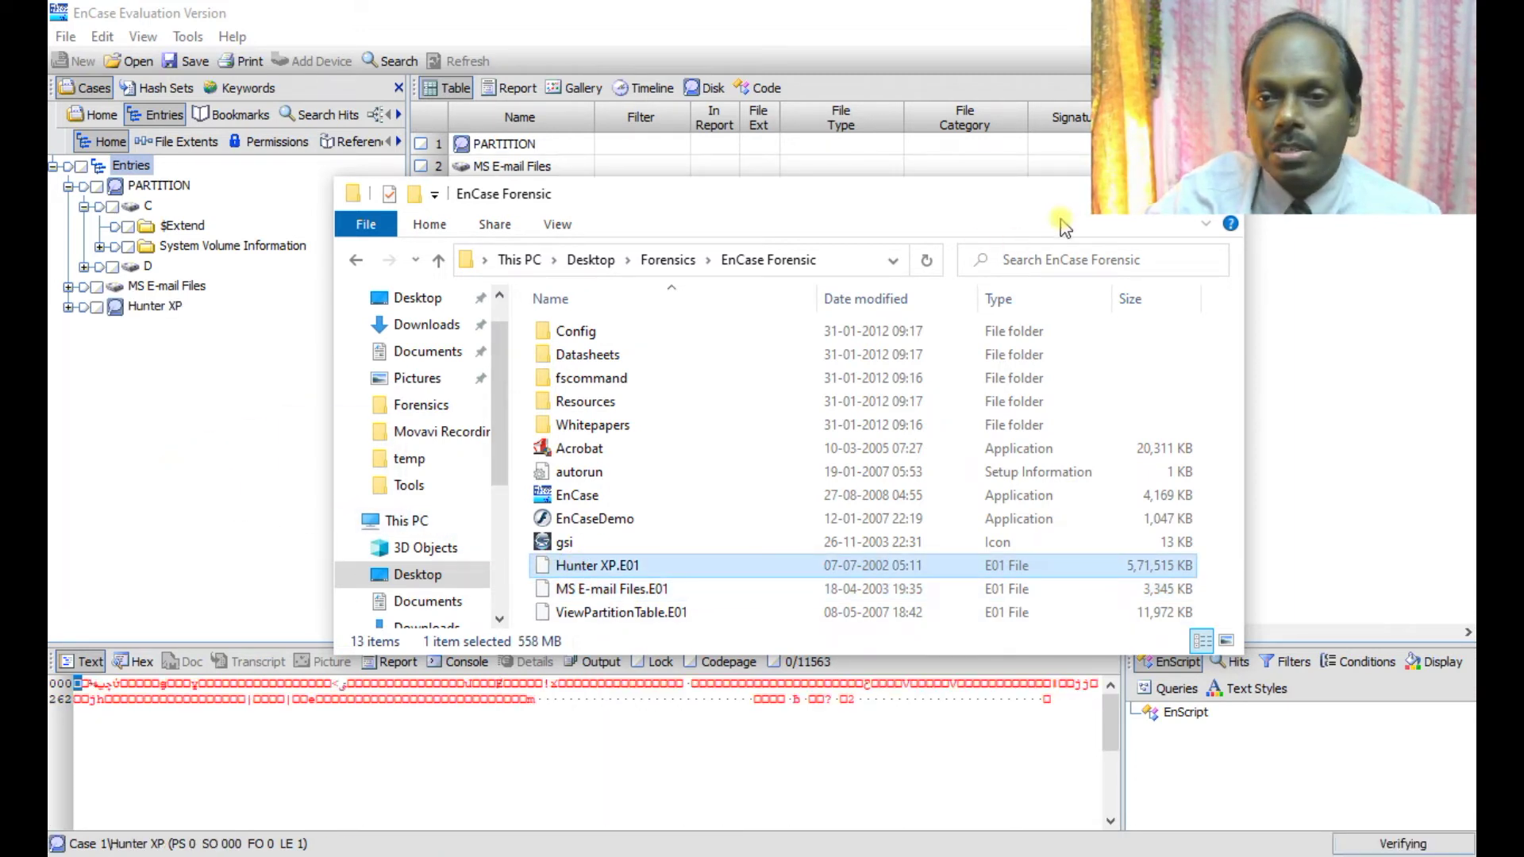
click(1226, 193)
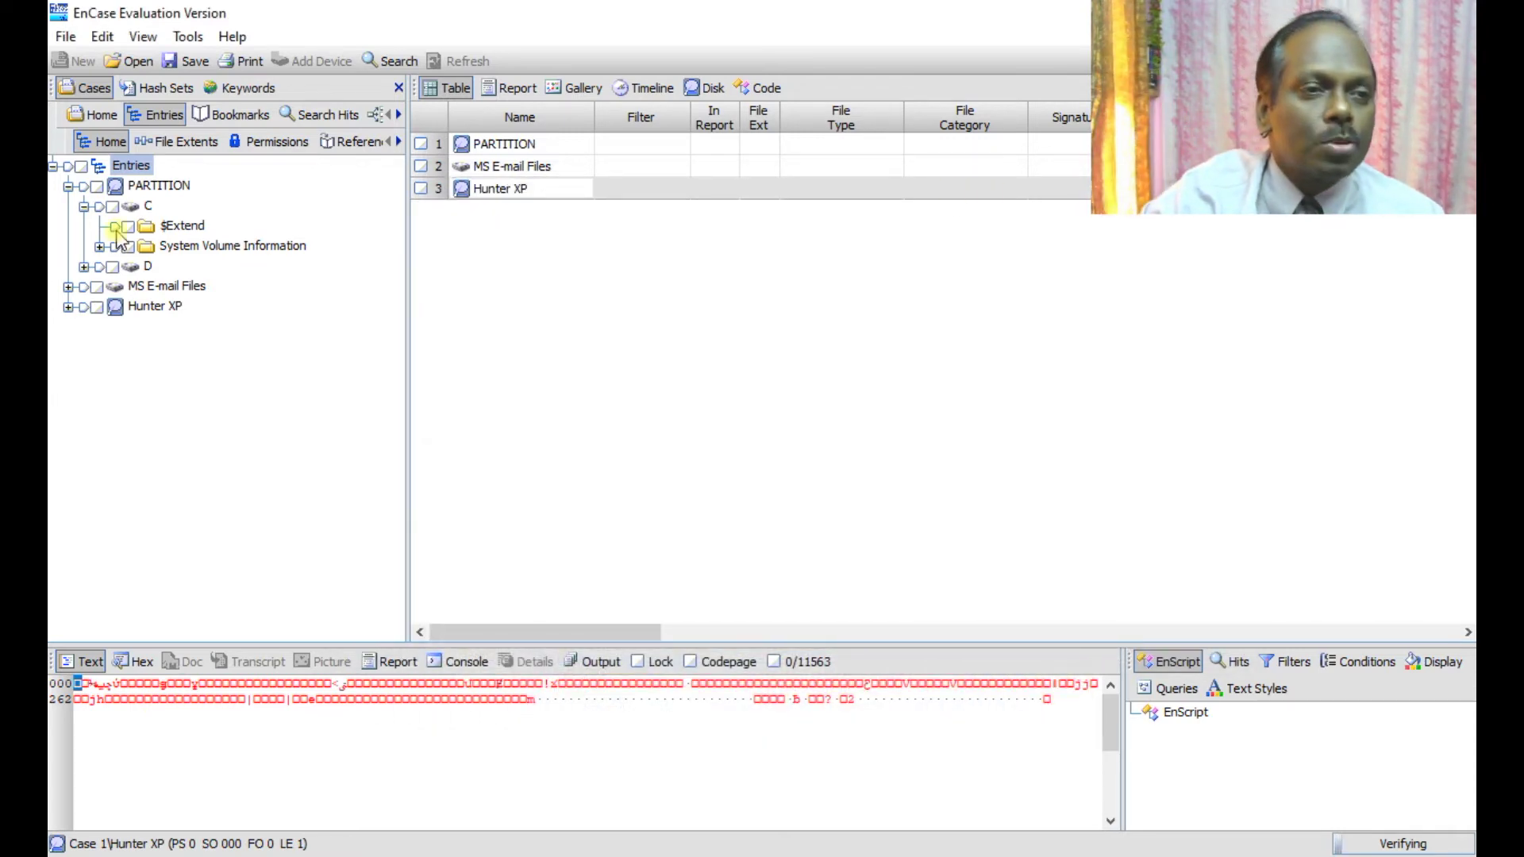
- Expand PARTITION > C > System Volume Information > _restore down to the RP977 restore point
click(158, 189)
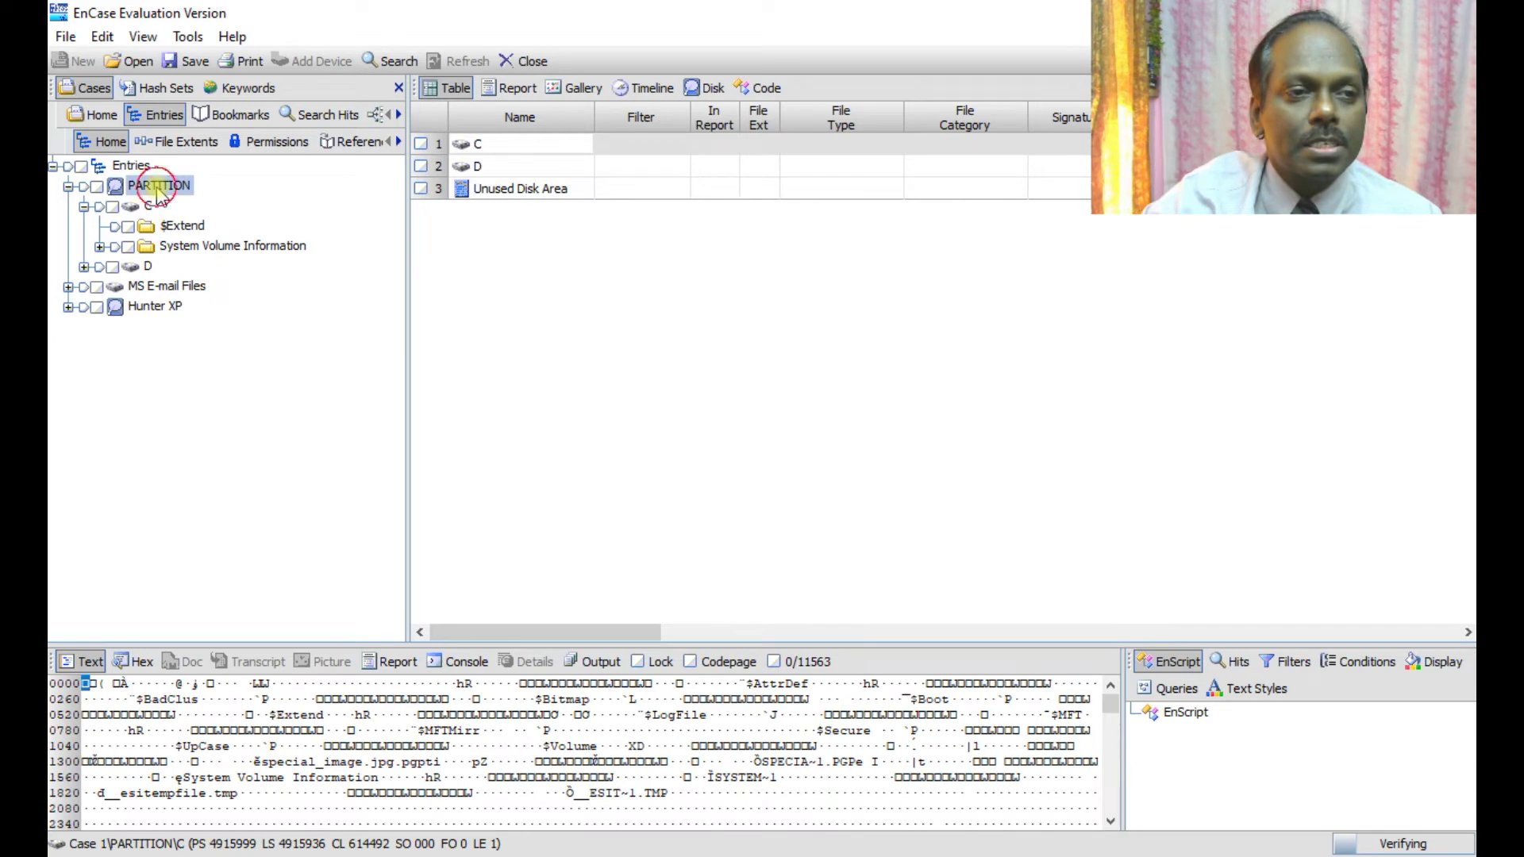
double_click(160, 189)
double_click(168, 188)
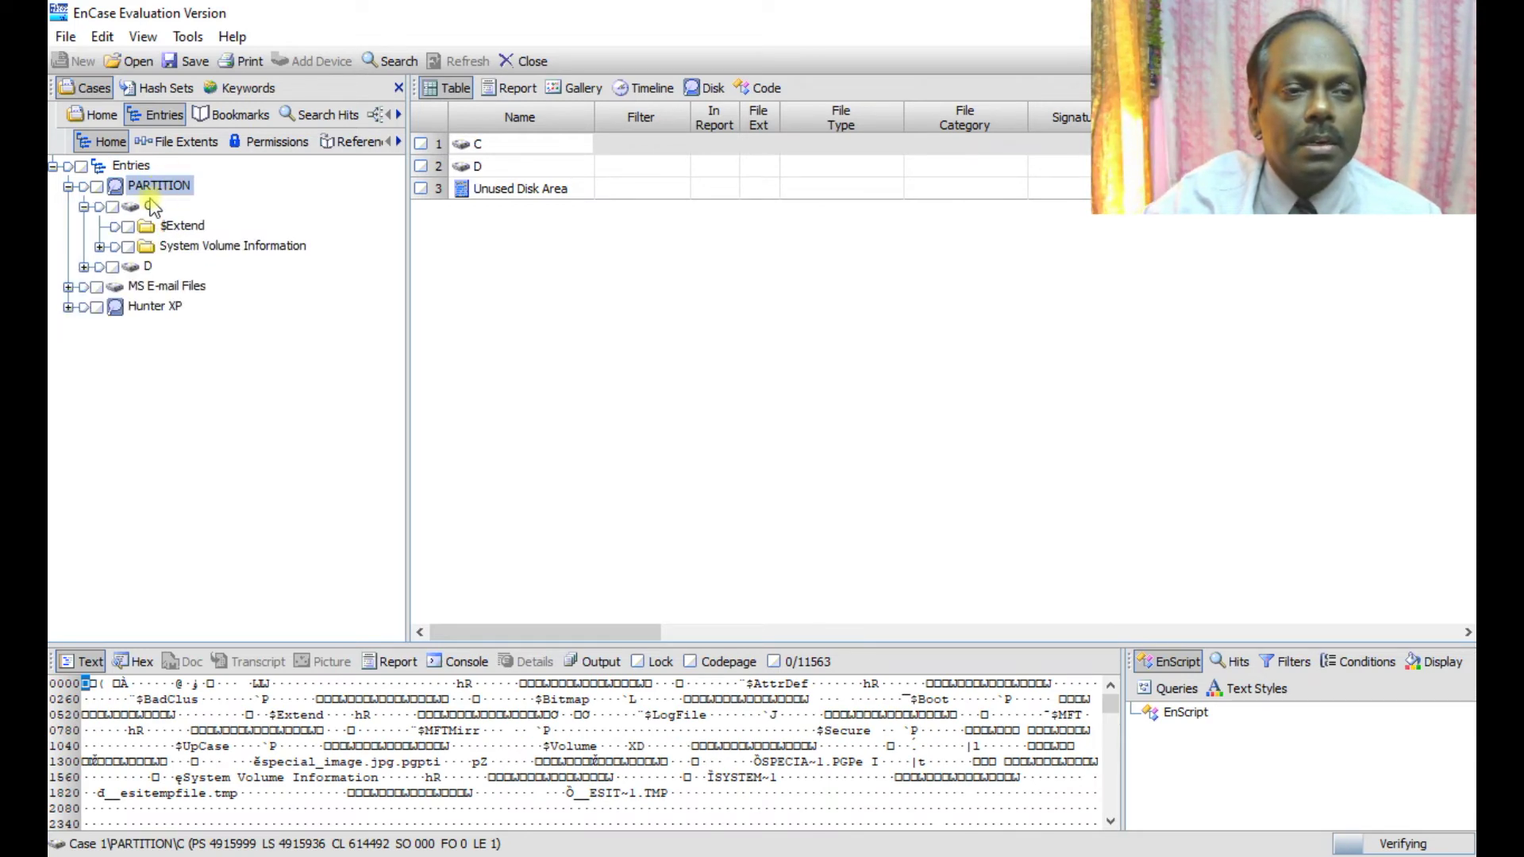
double_click(148, 207)
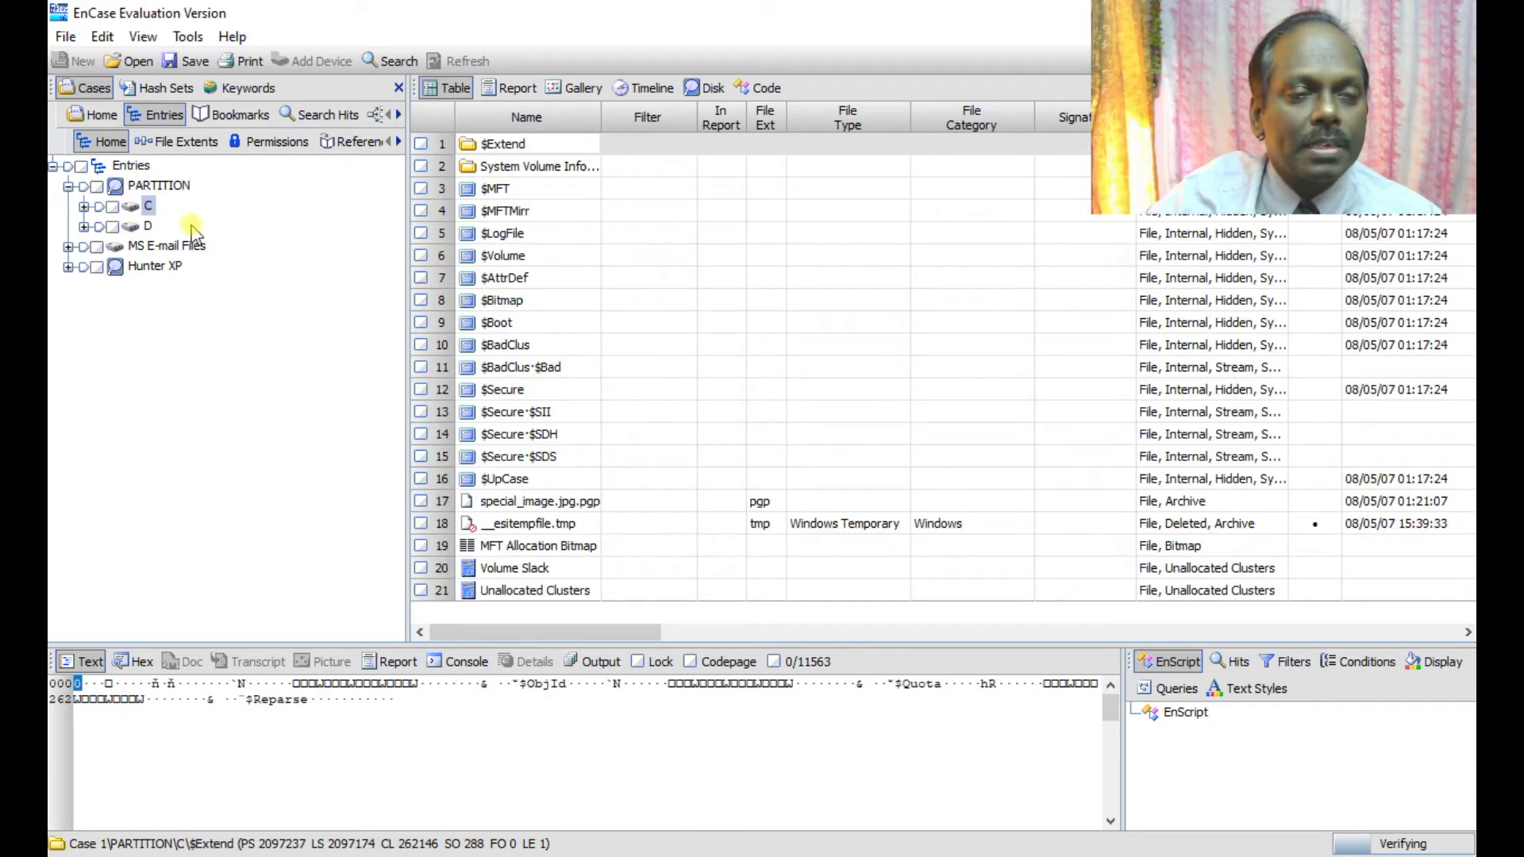
click(84, 207)
click(173, 226)
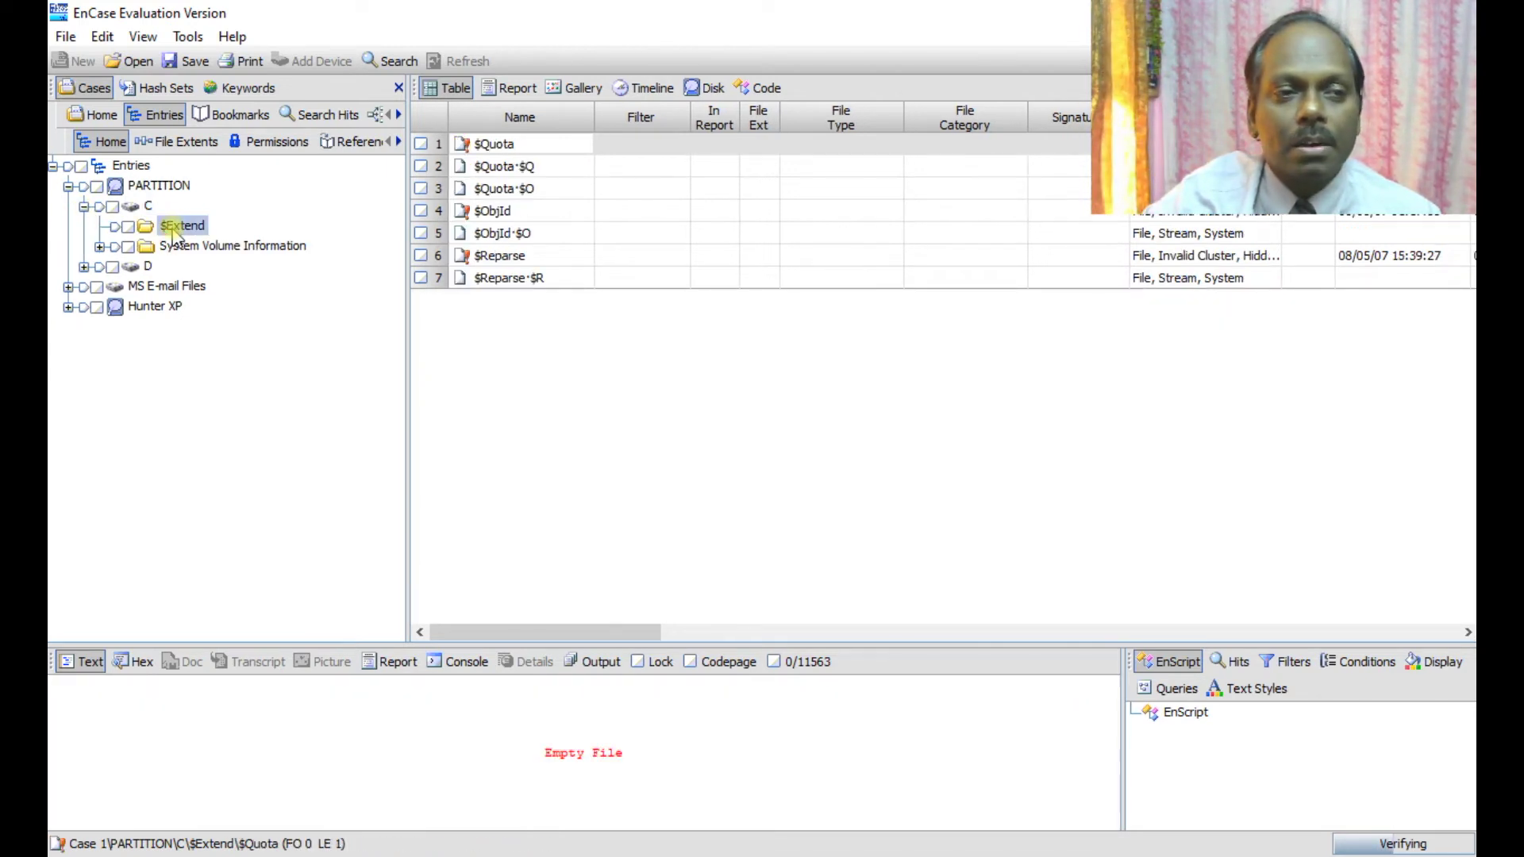
double_click(176, 246)
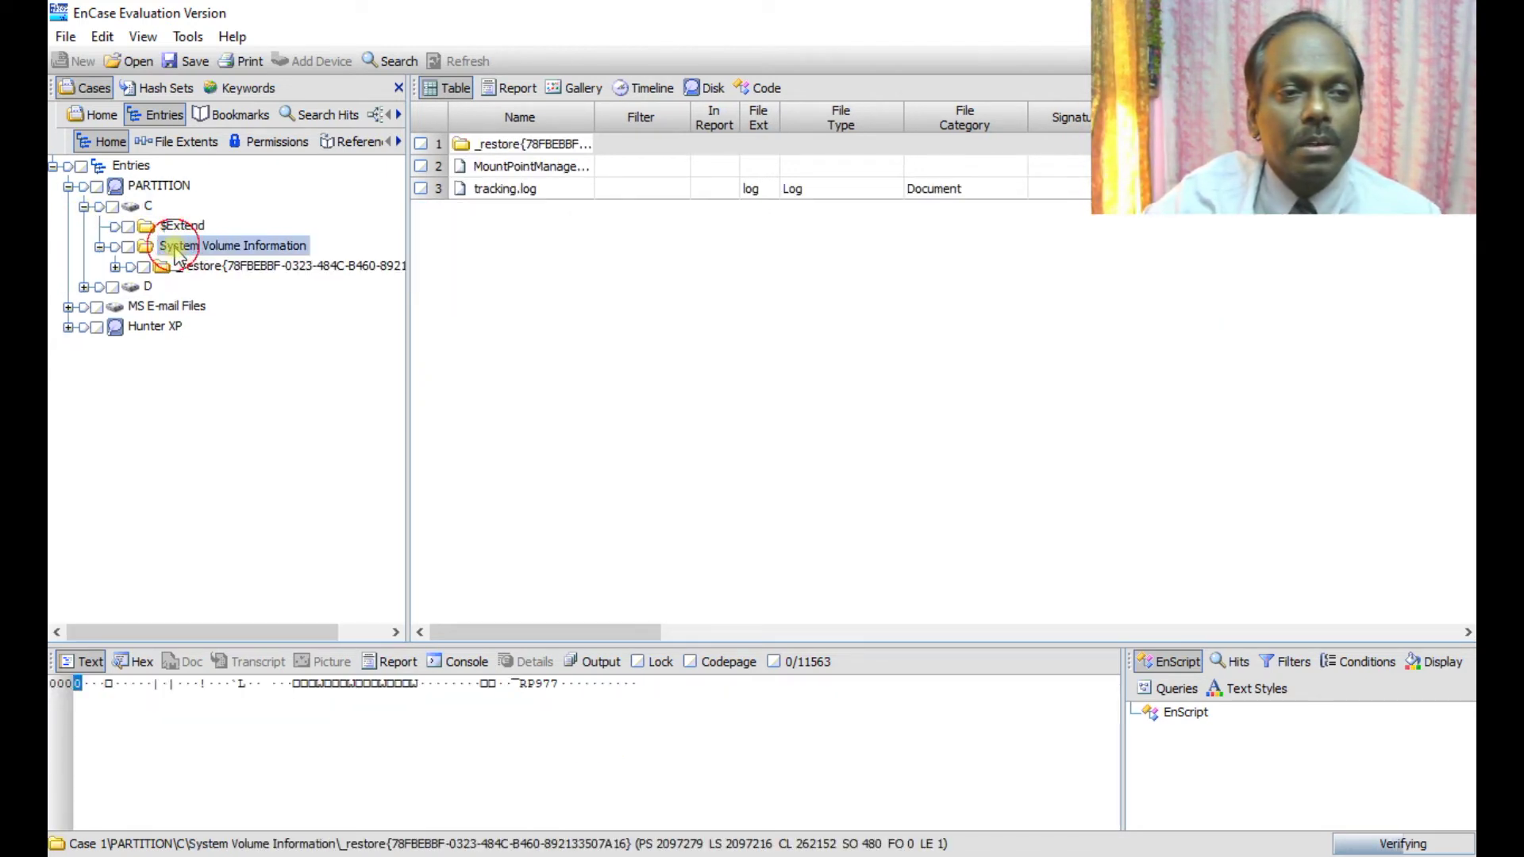
double_click(208, 267)
click(208, 286)
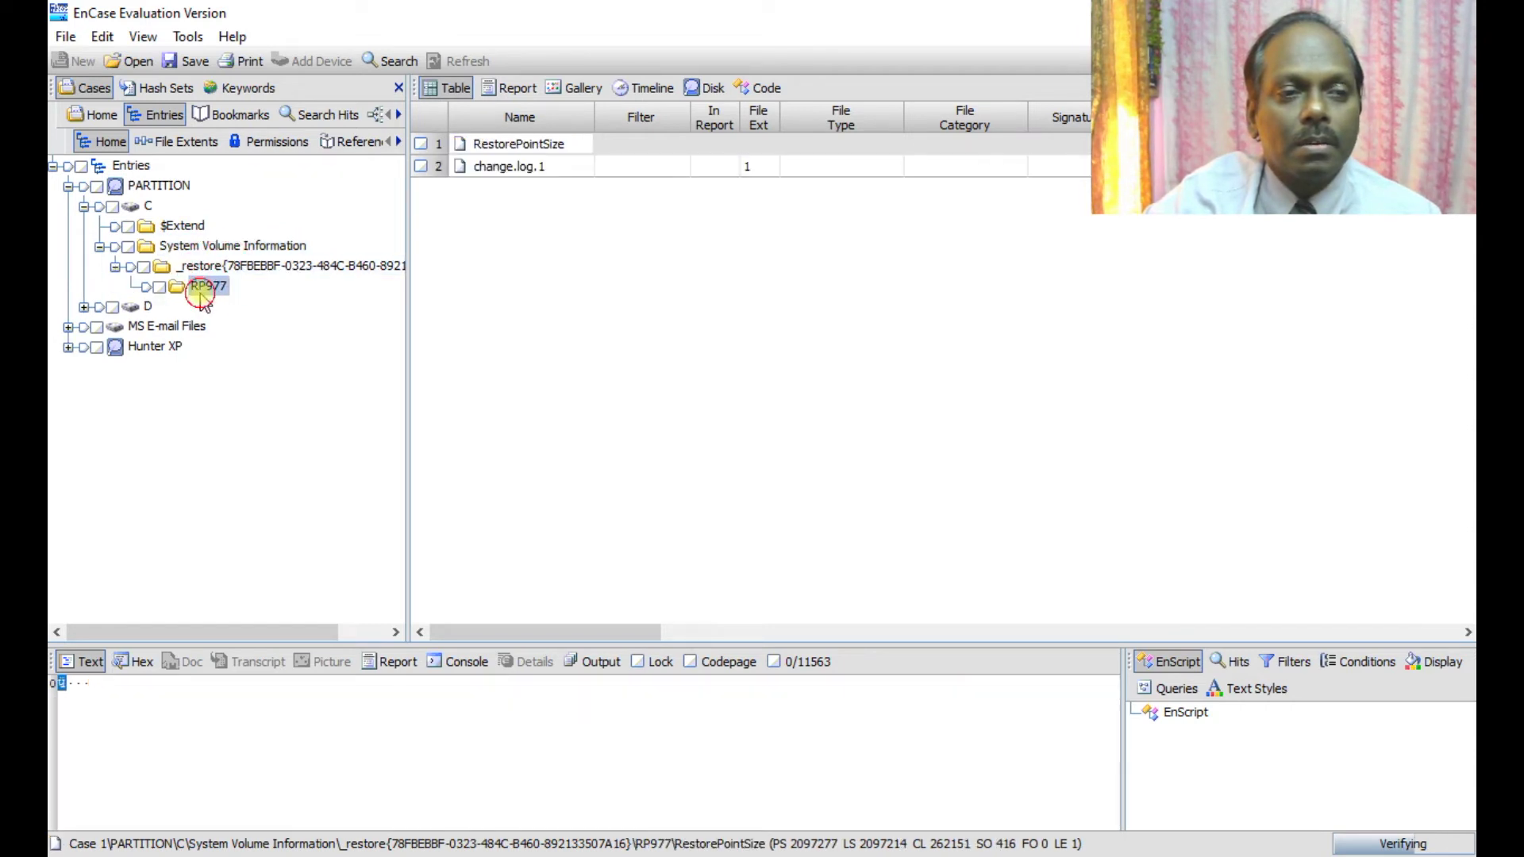
- Inspect change.log.1 and RestorePointSize in the Text and Hex views
click(504, 169)
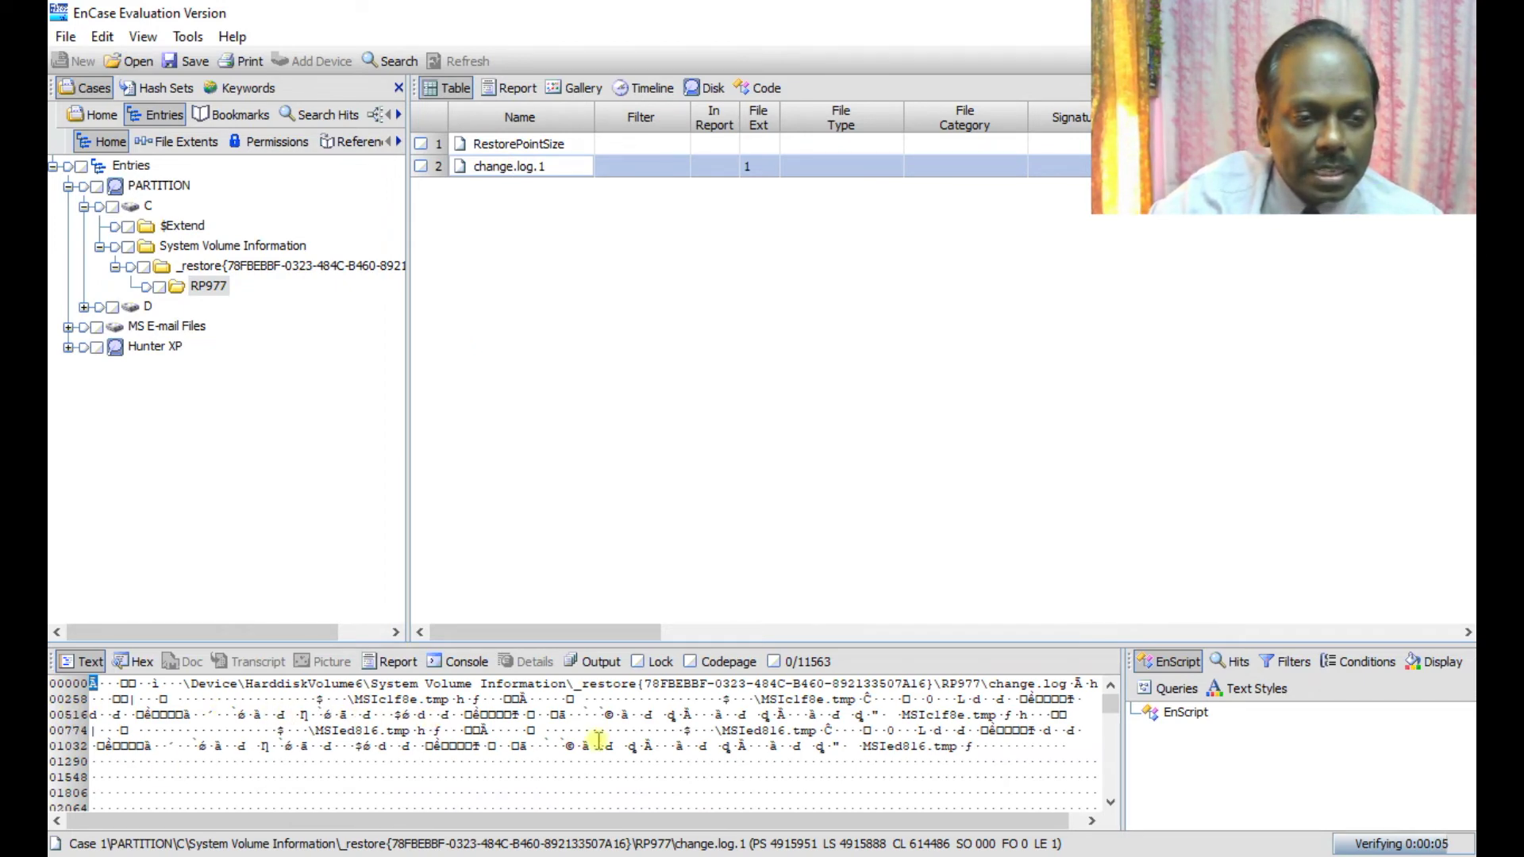
click(132, 662)
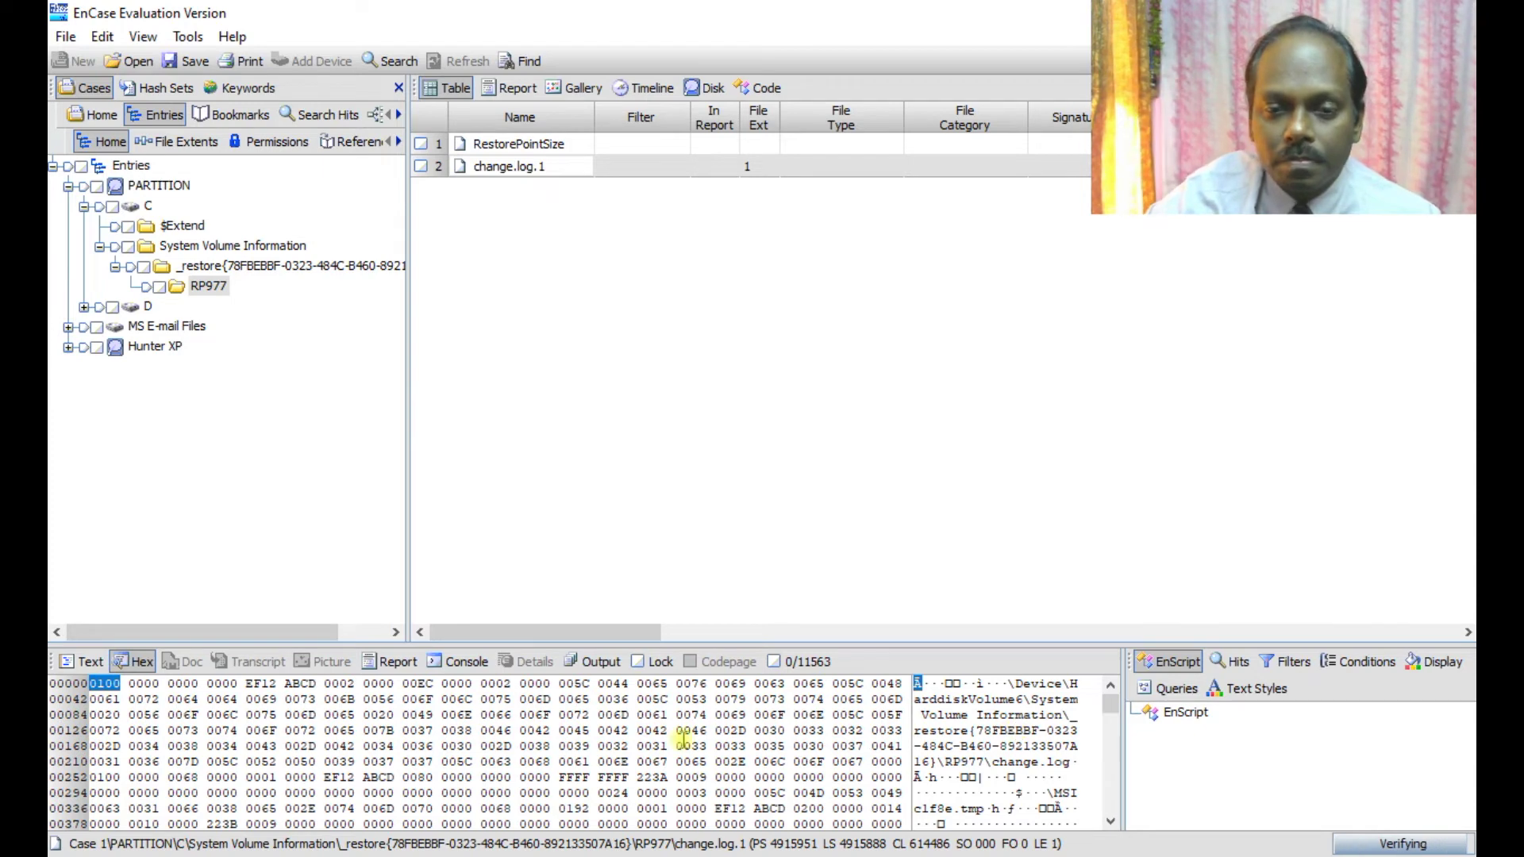
click(543, 148)
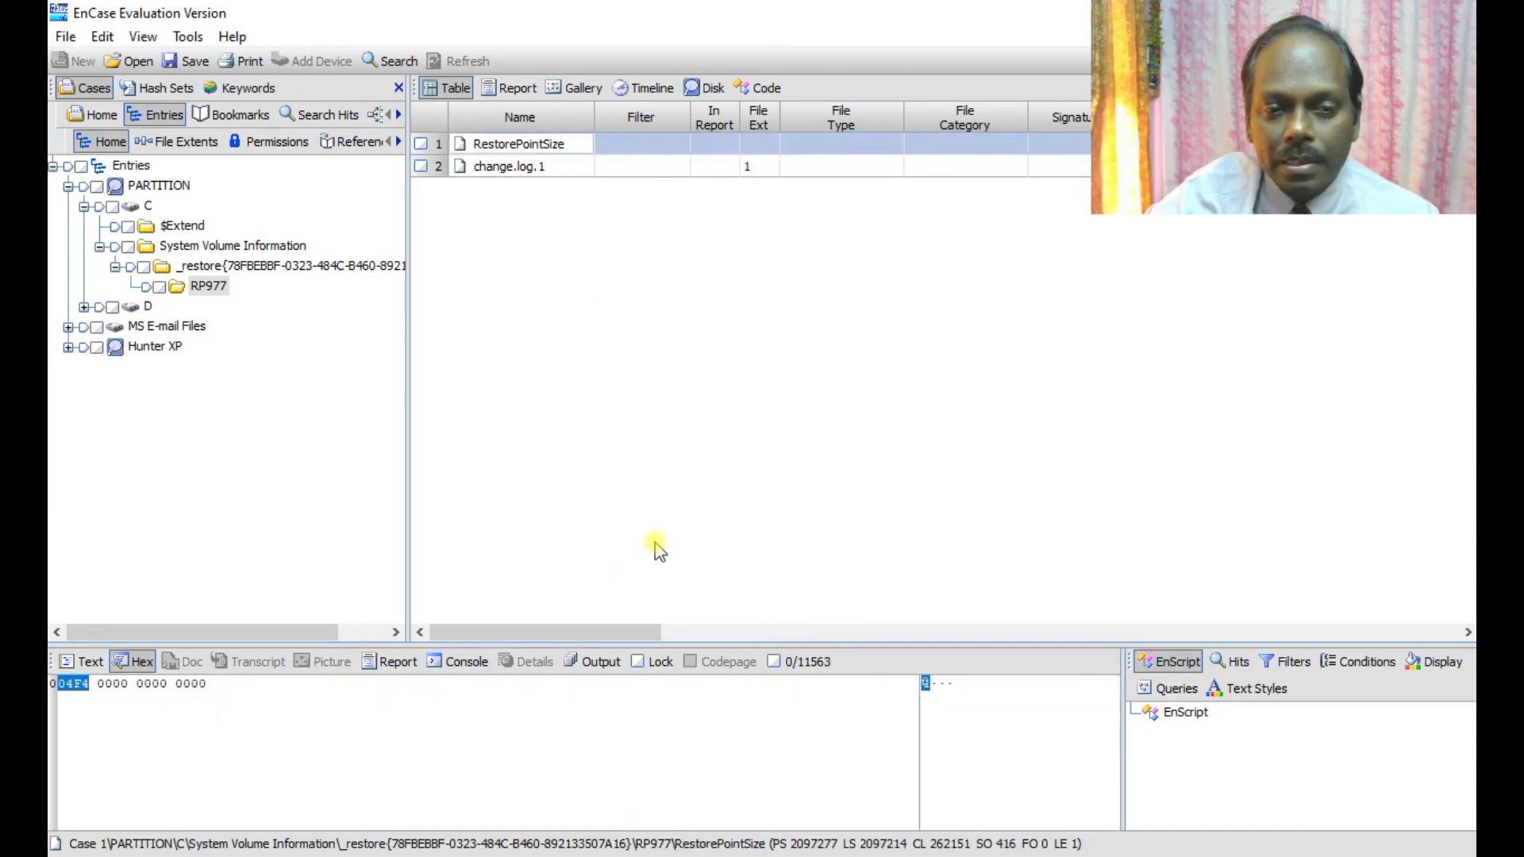
click(81, 661)
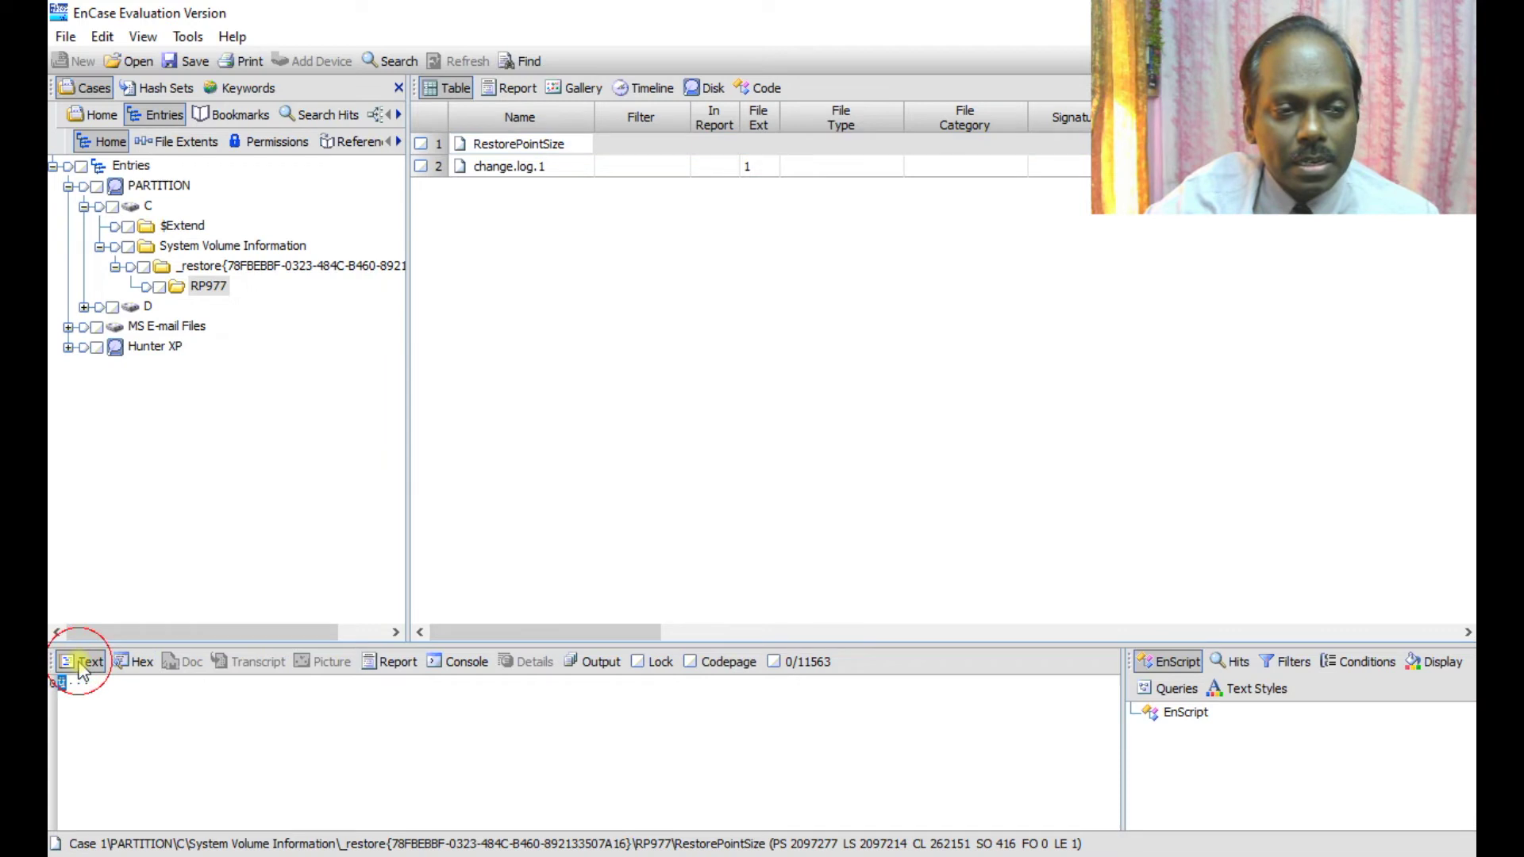
- Expand drive D, preview MSIed817.tmp, and expand the MS E-mail Files evidence
double_click(147, 306)
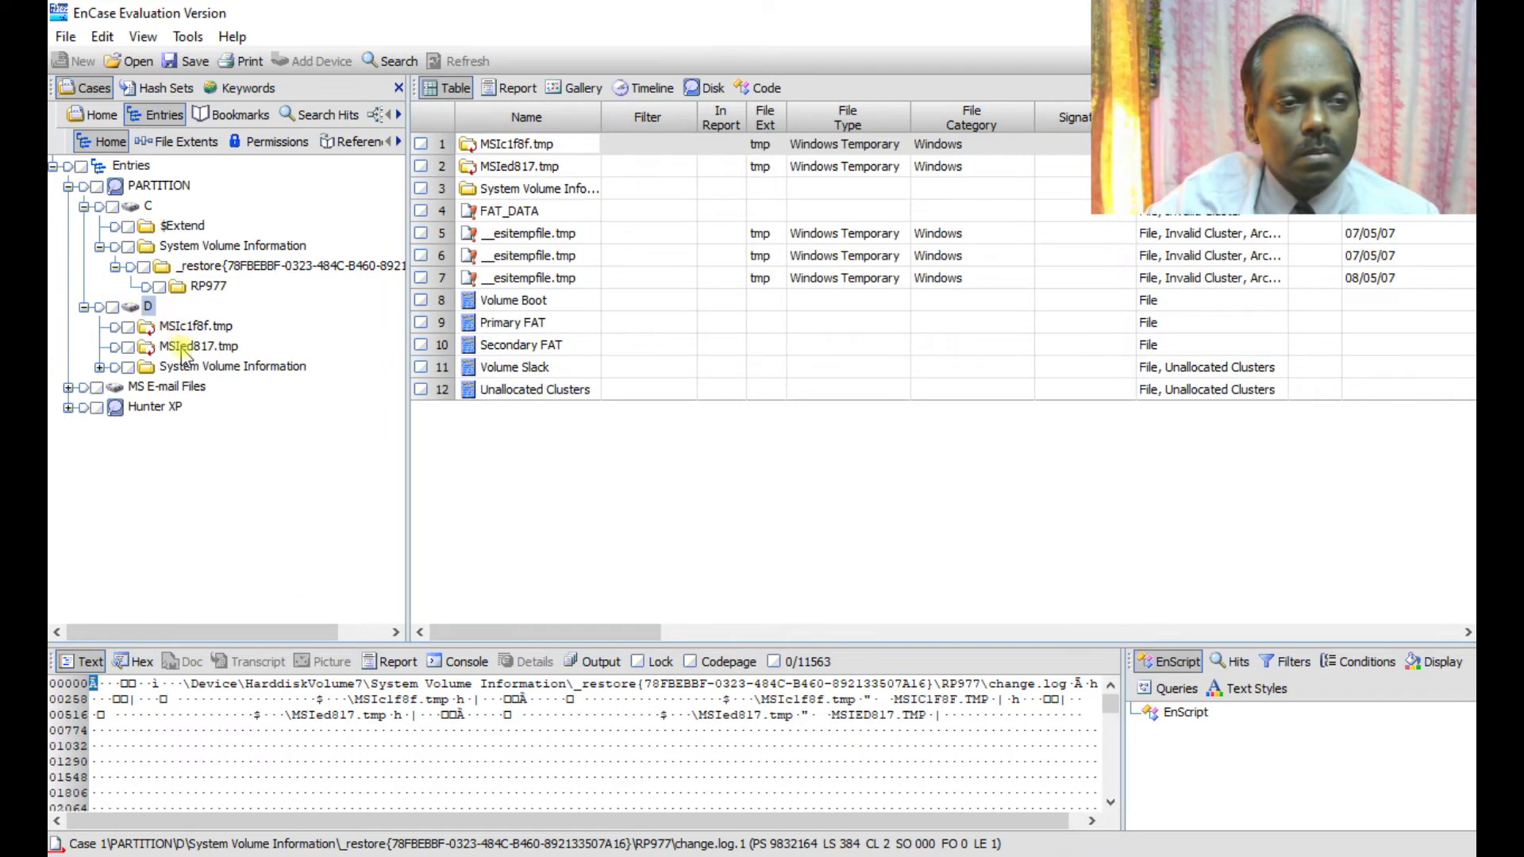
click(184, 347)
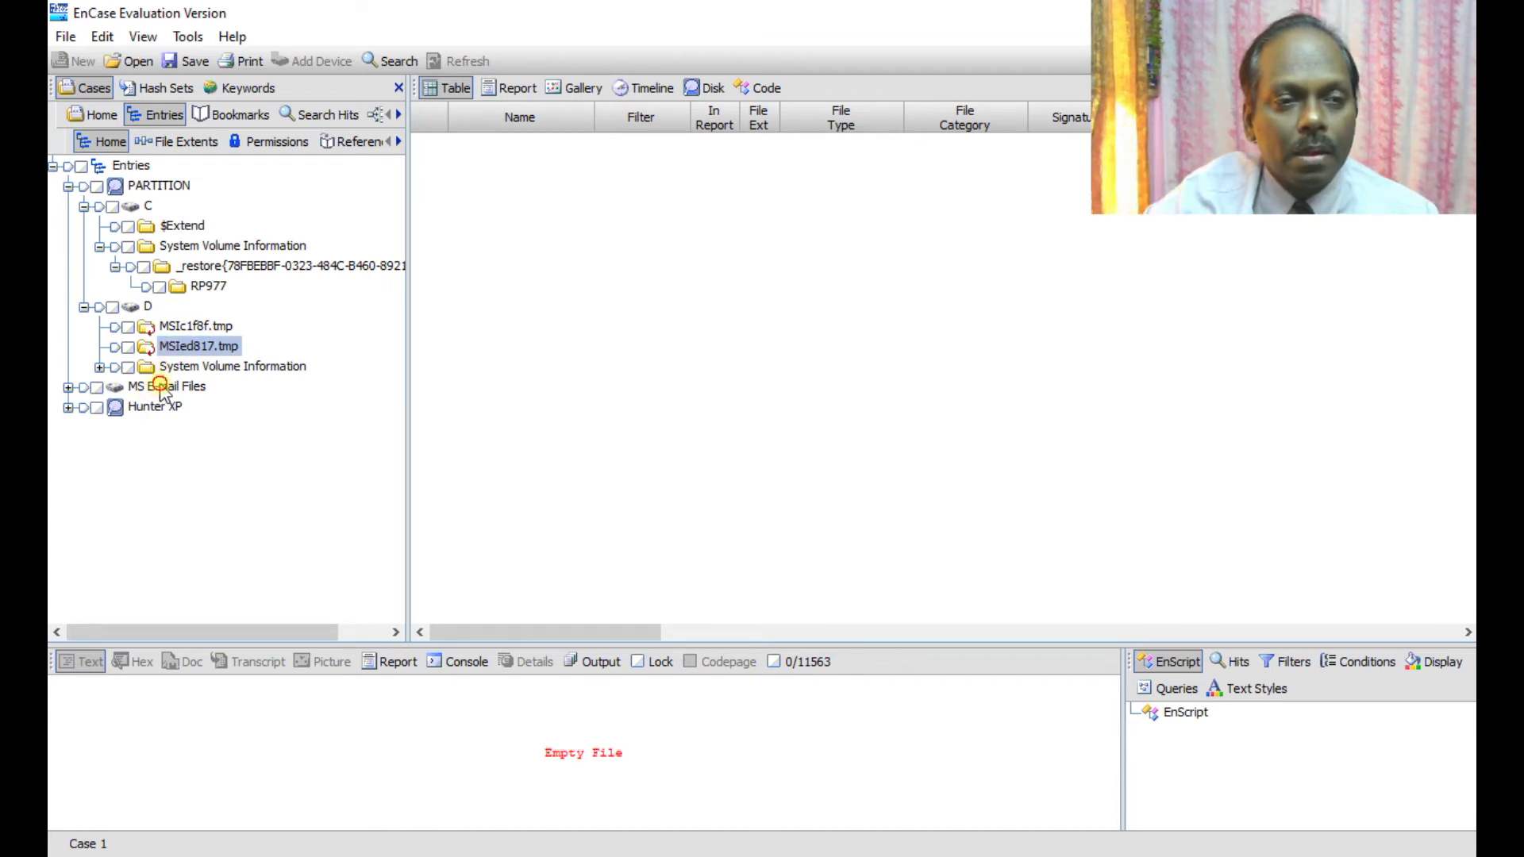
double_click(164, 387)
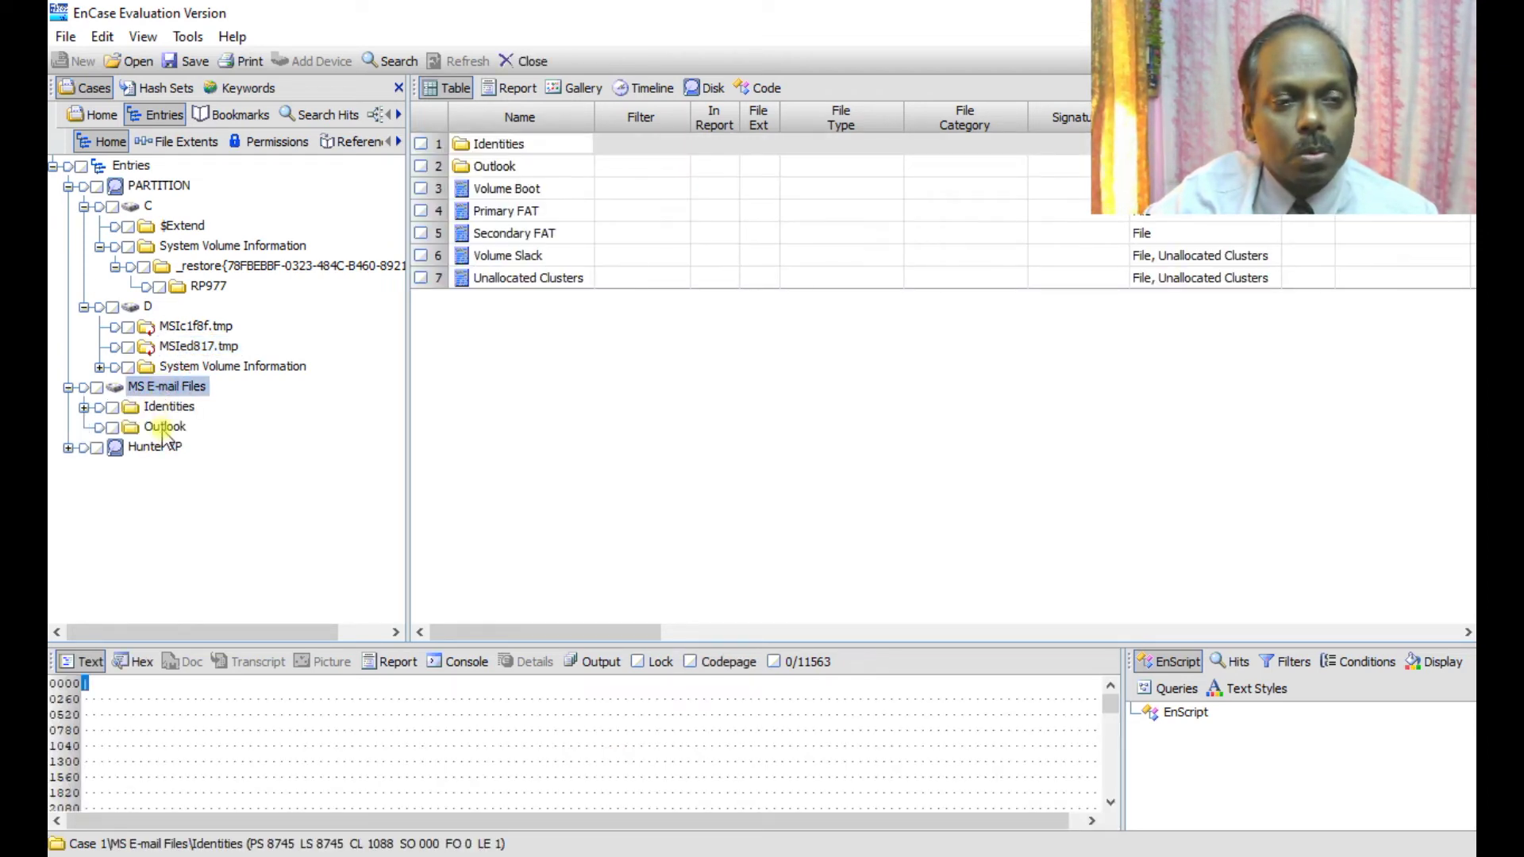
- Expand Identities > Microsoft > Outlook Express to list its dbx files
double_click(164, 406)
double_click(243, 428)
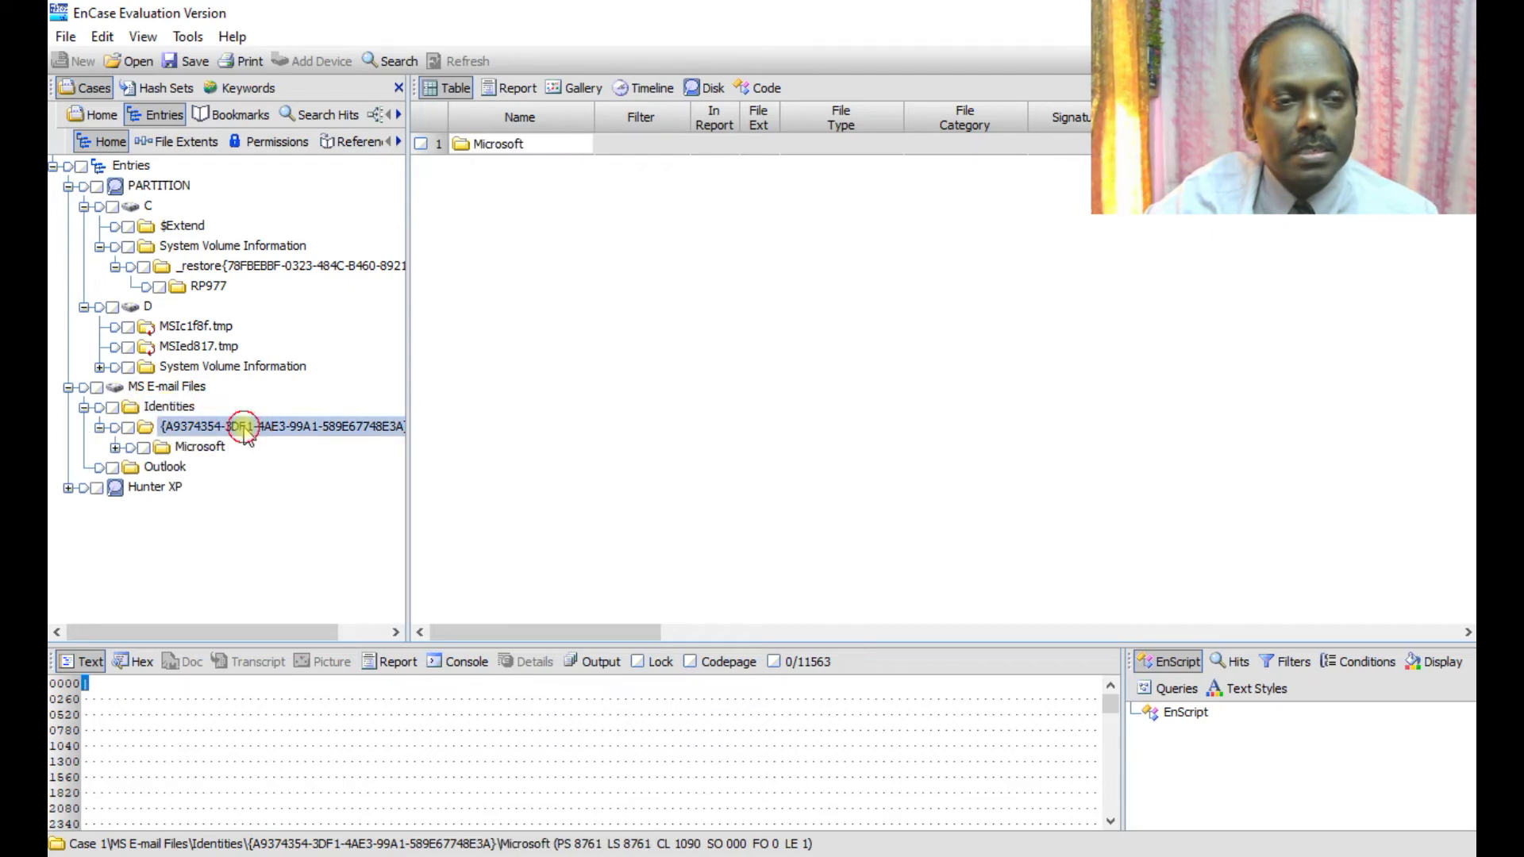
click(205, 448)
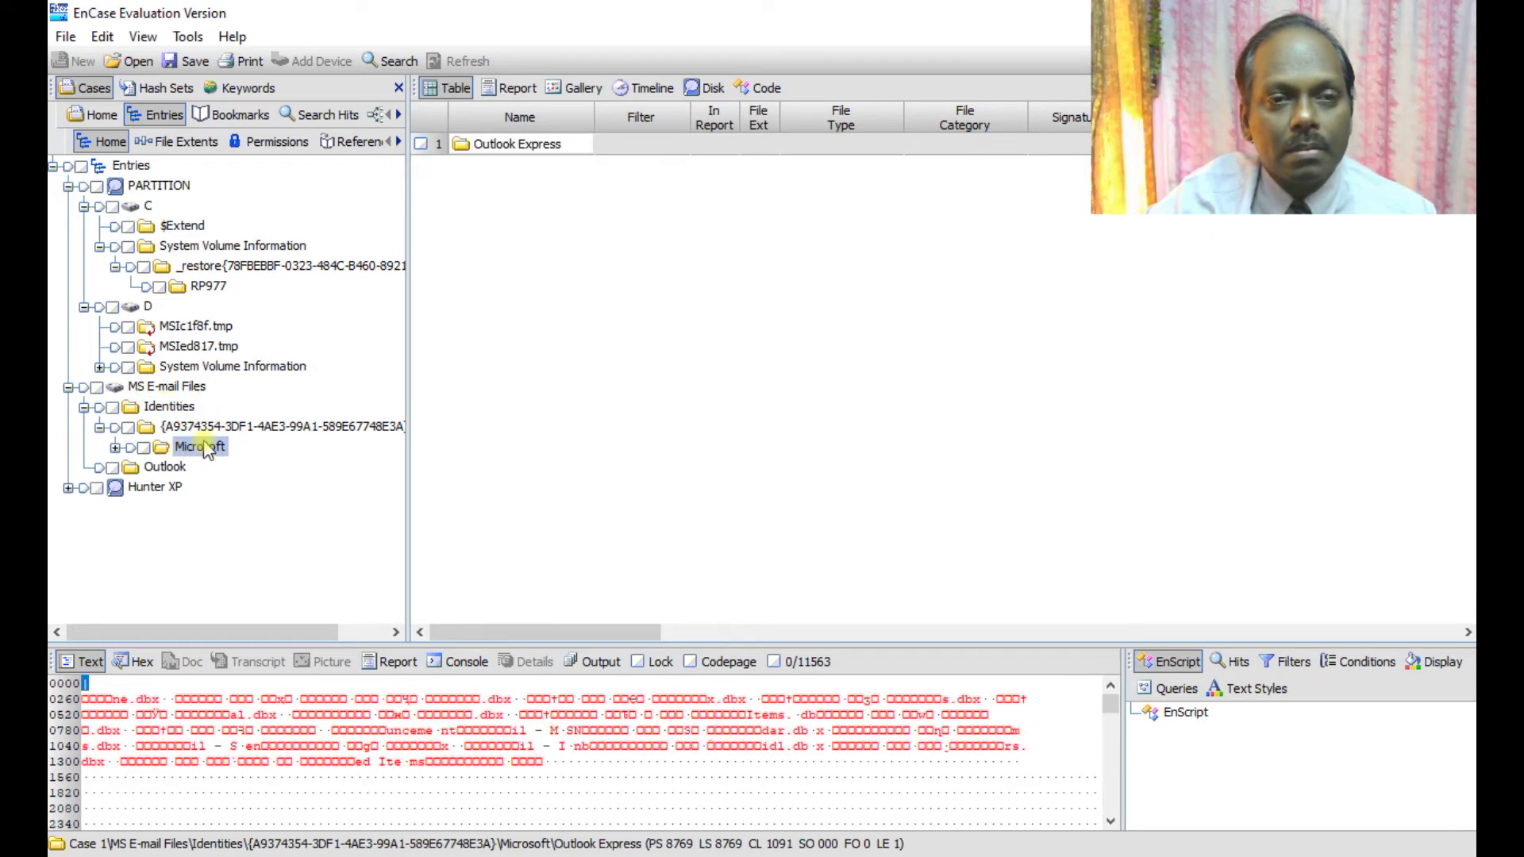
double_click(202, 448)
click(221, 470)
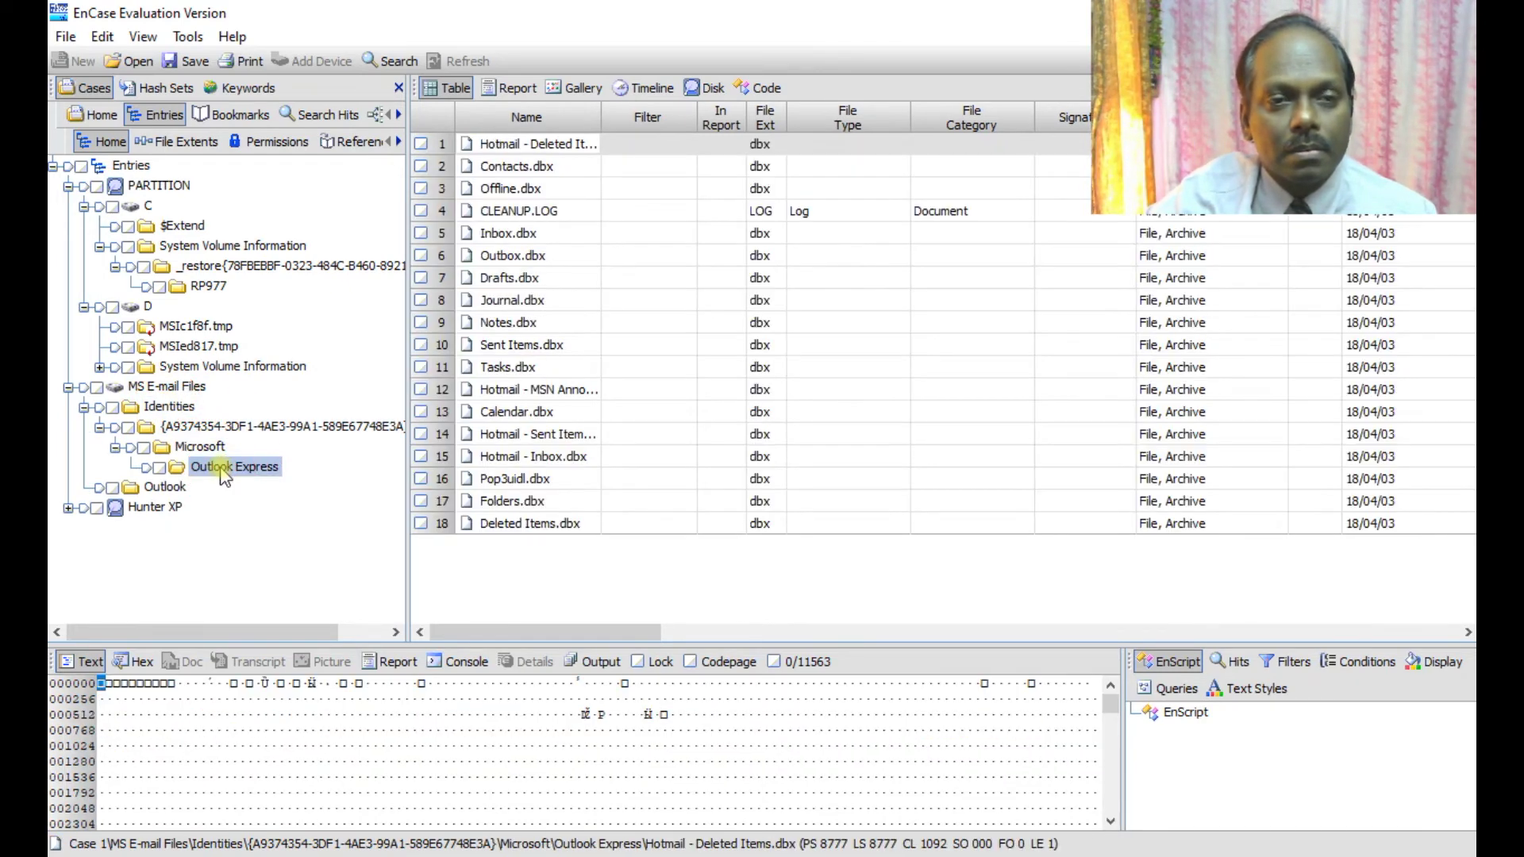
- Examine Inbox.dbx, then Outbox.dbx in Hex and Disk views, and select Journal.dbx
click(516, 235)
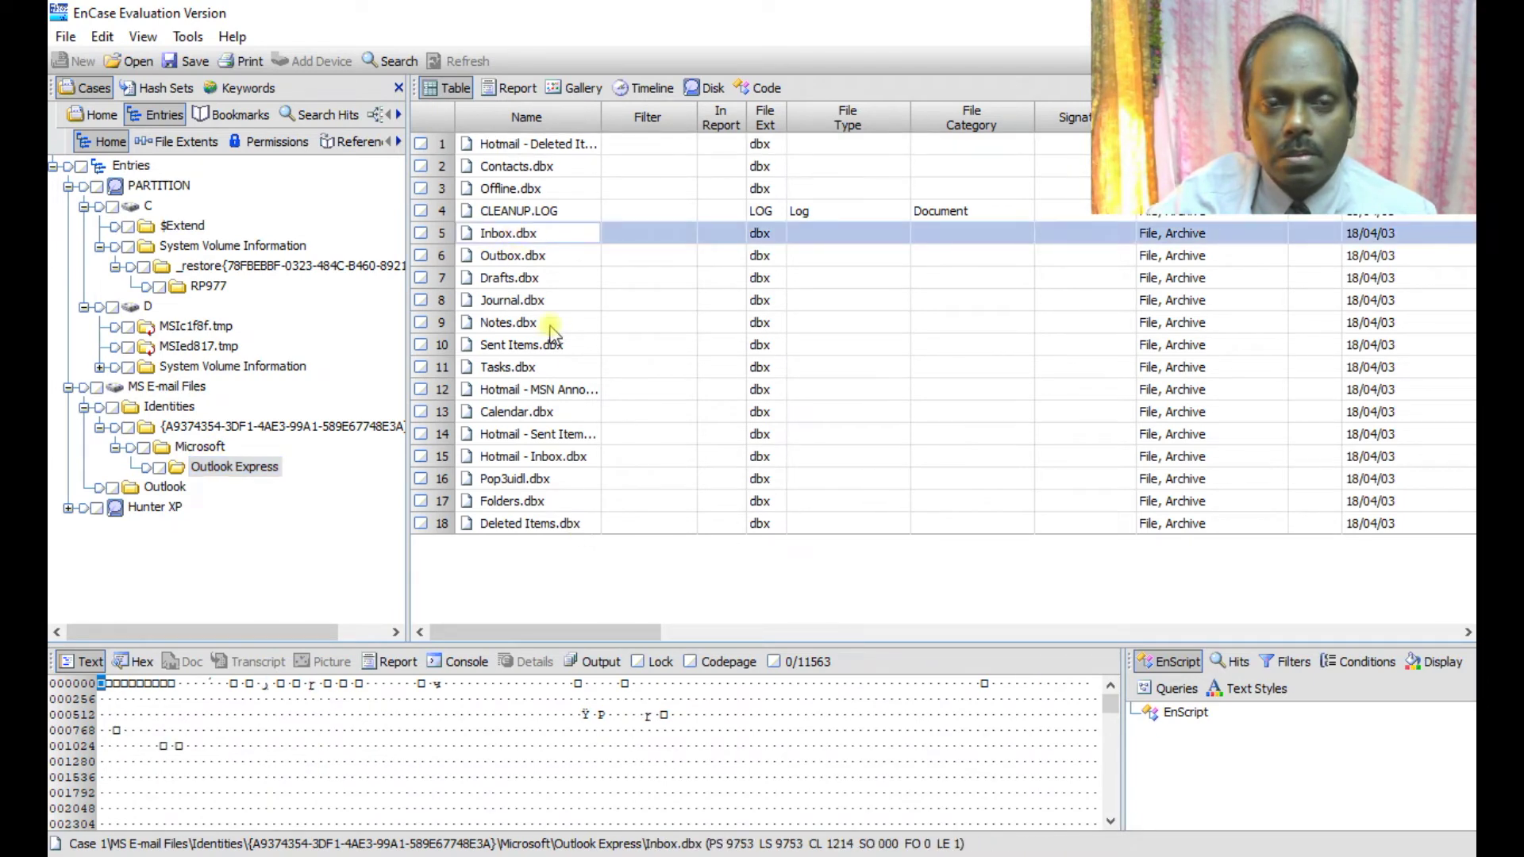
click(530, 256)
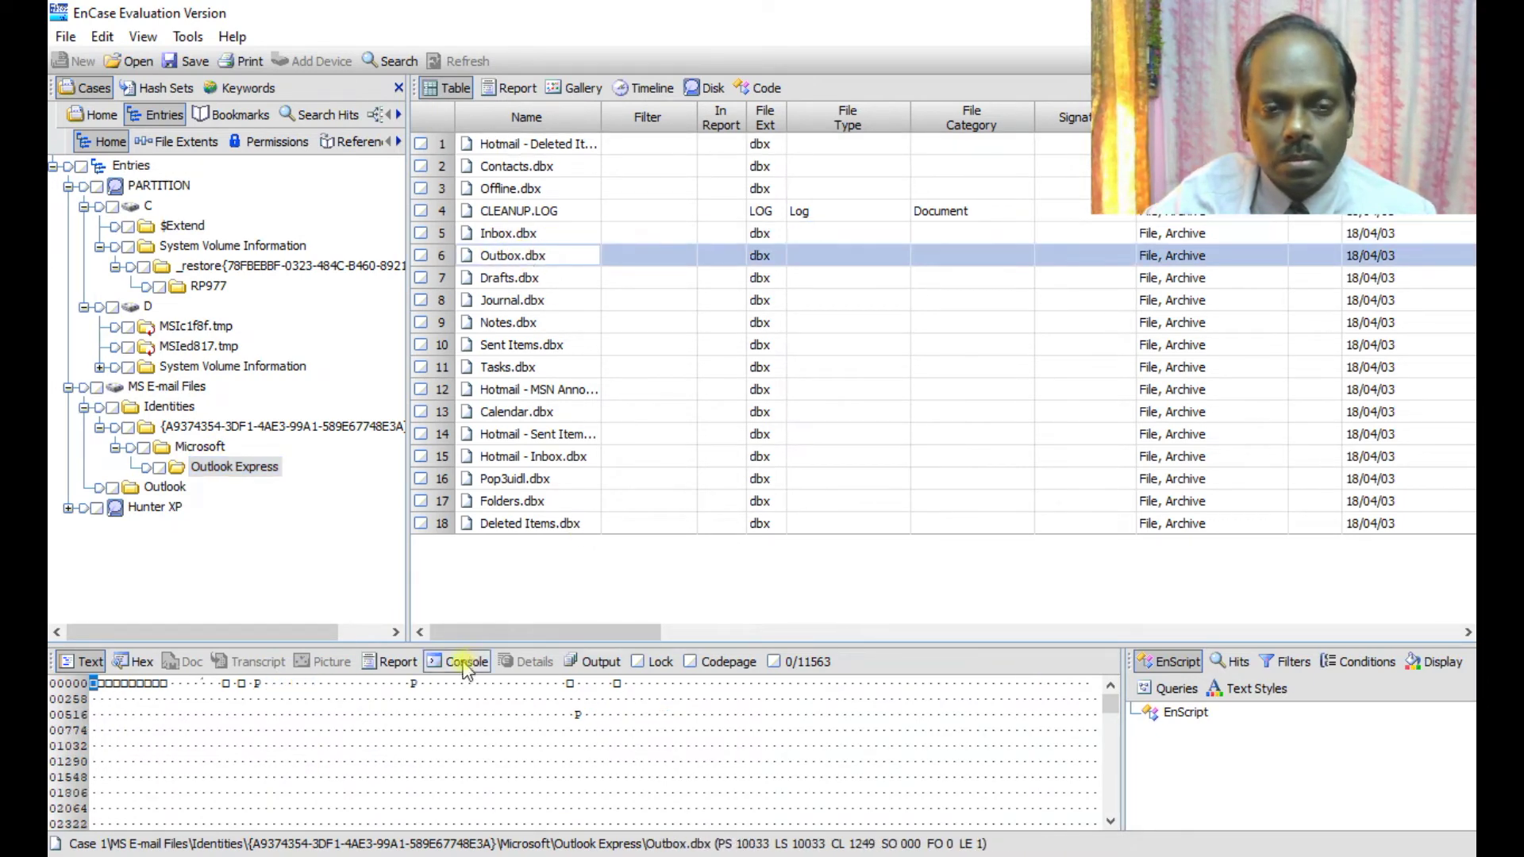
click(146, 664)
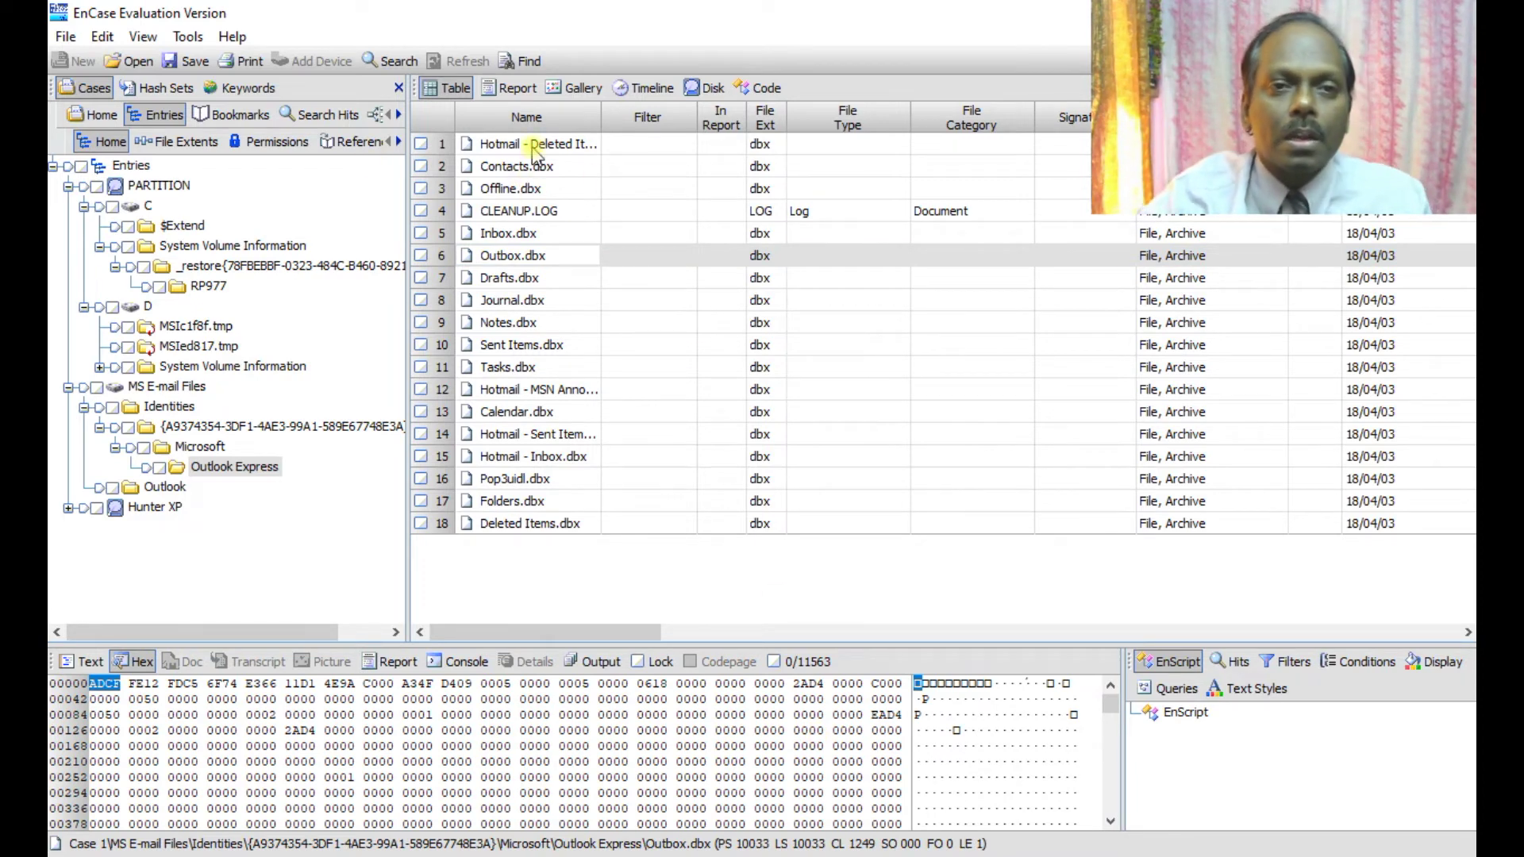
click(500, 256)
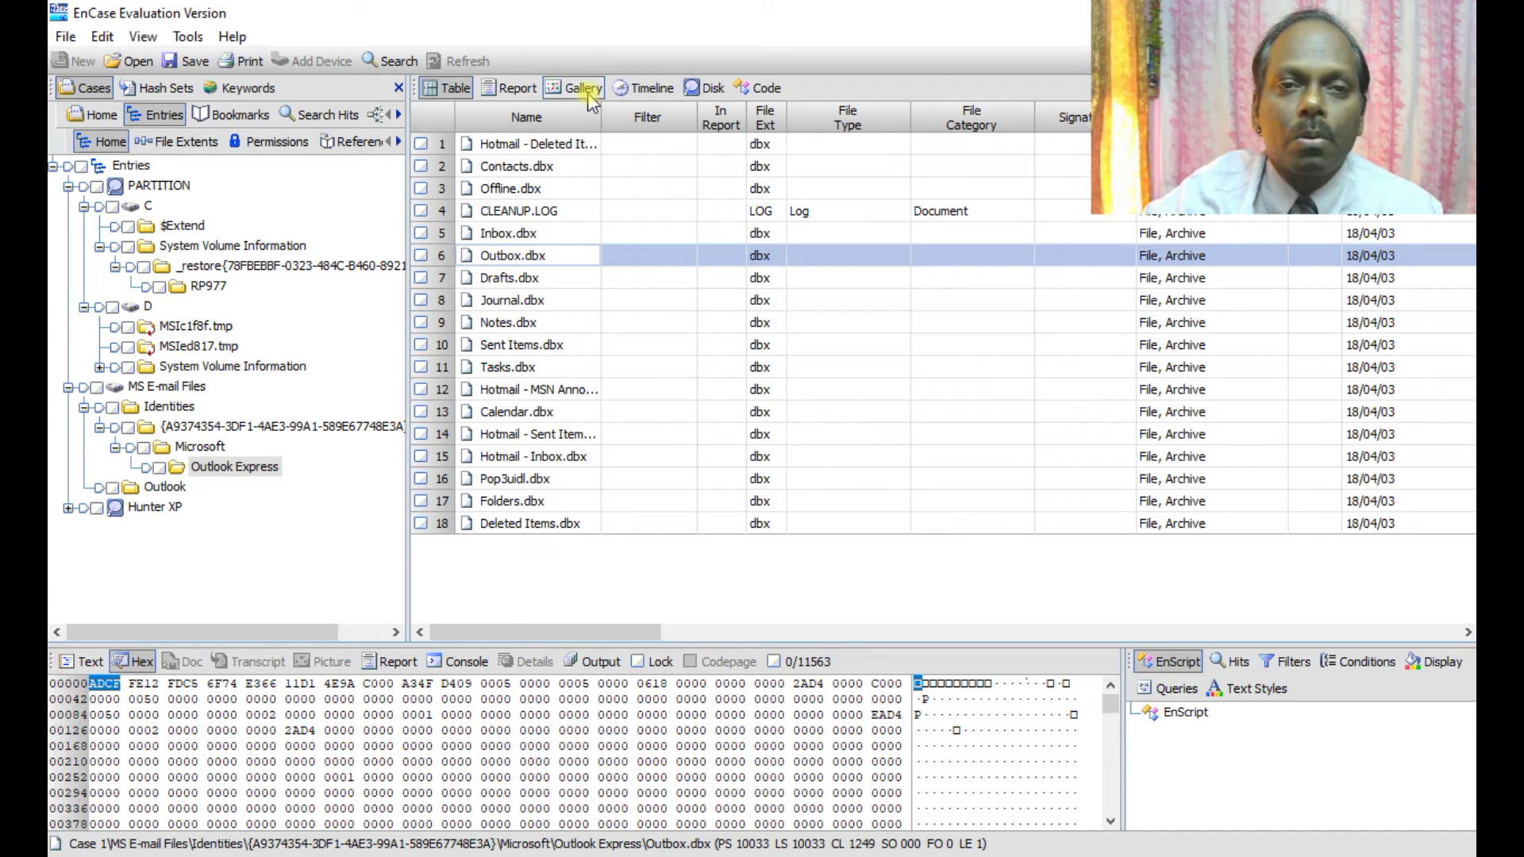
click(701, 88)
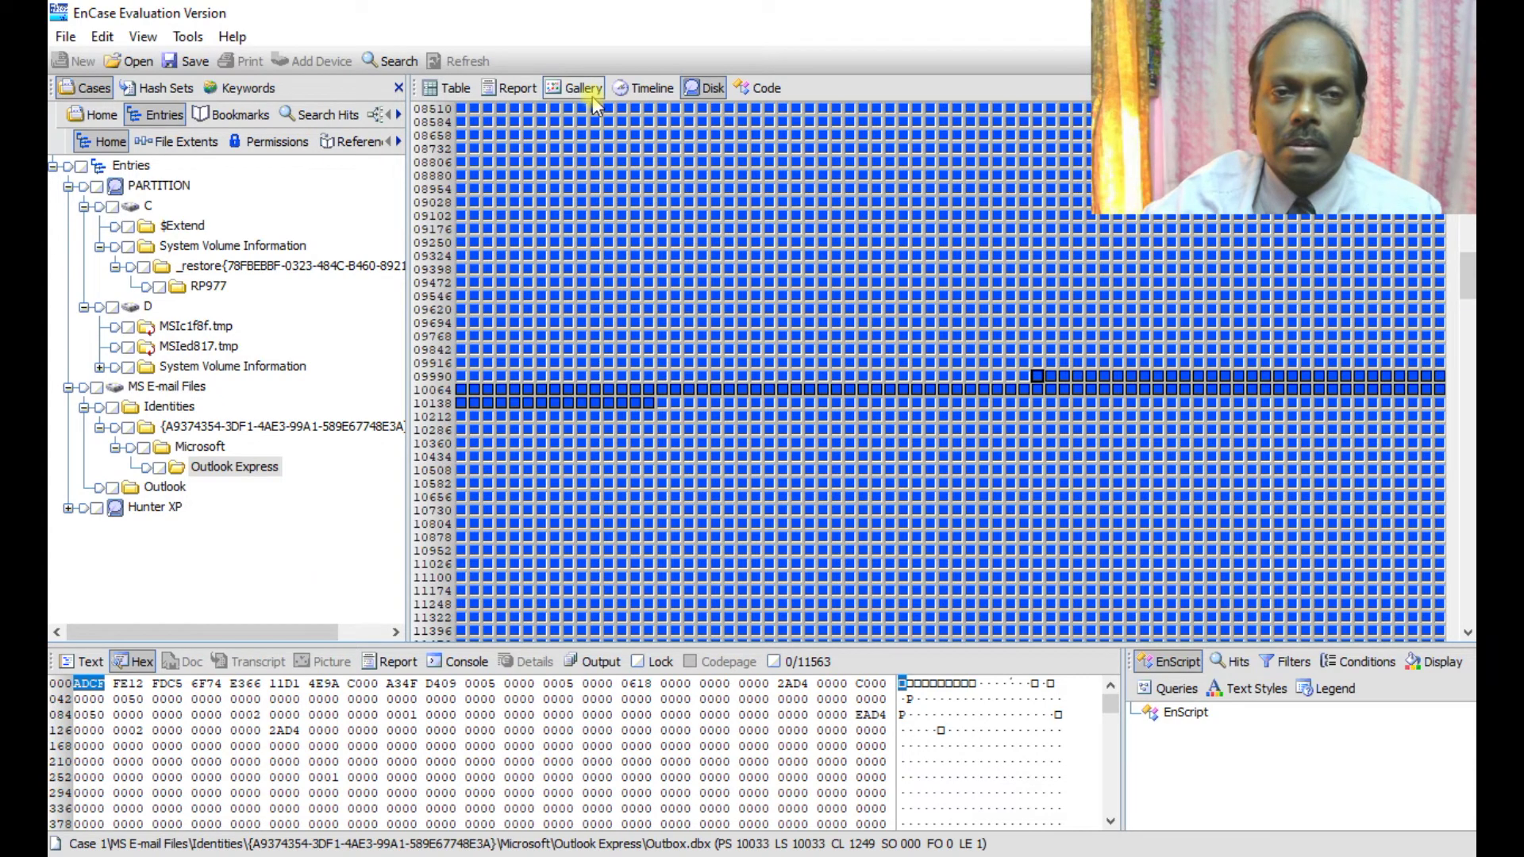
click(475, 89)
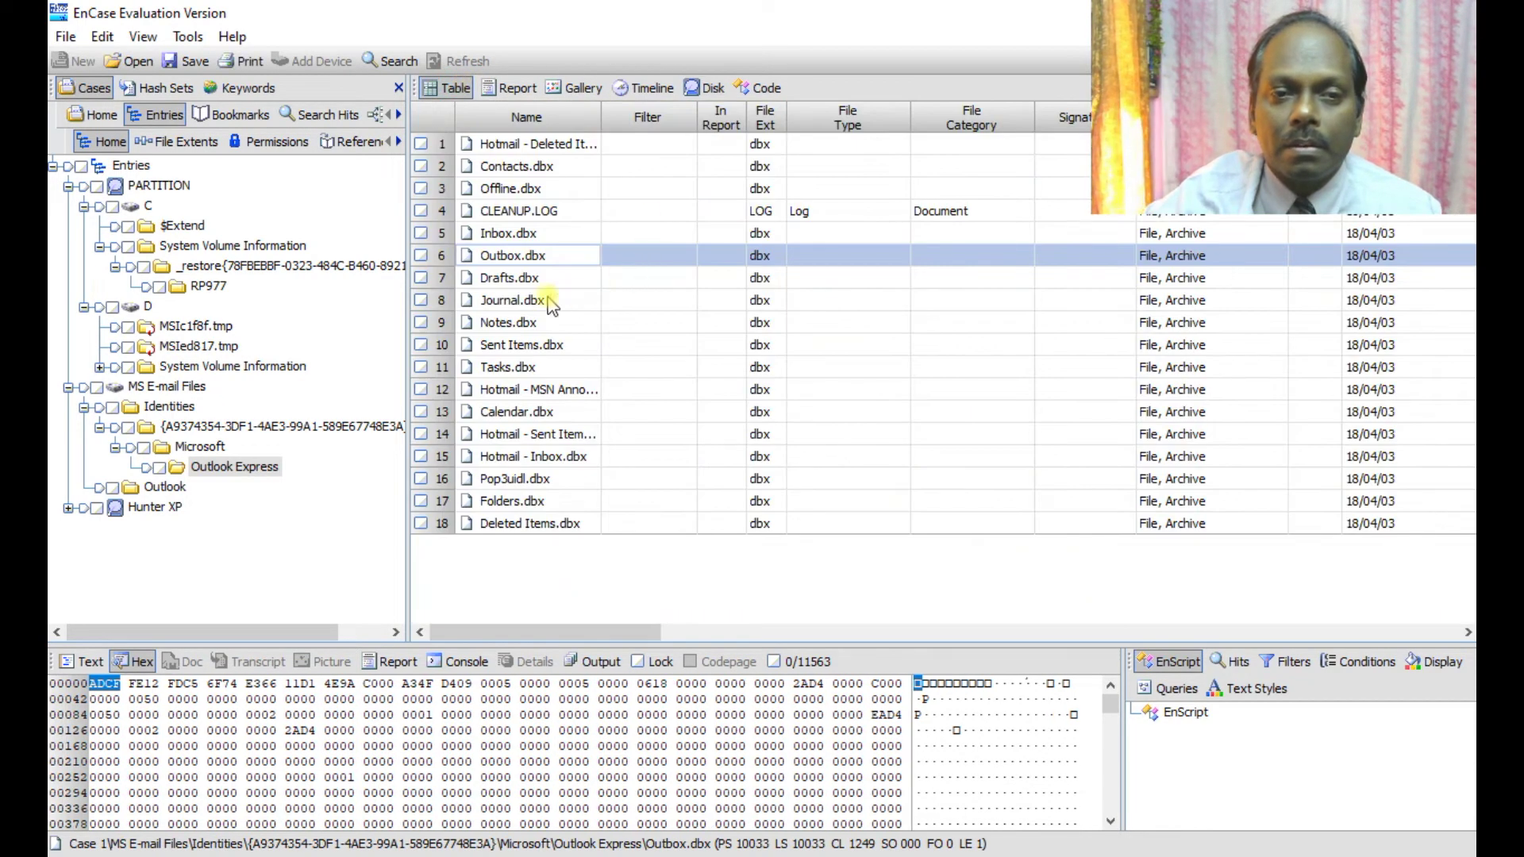
click(512, 302)
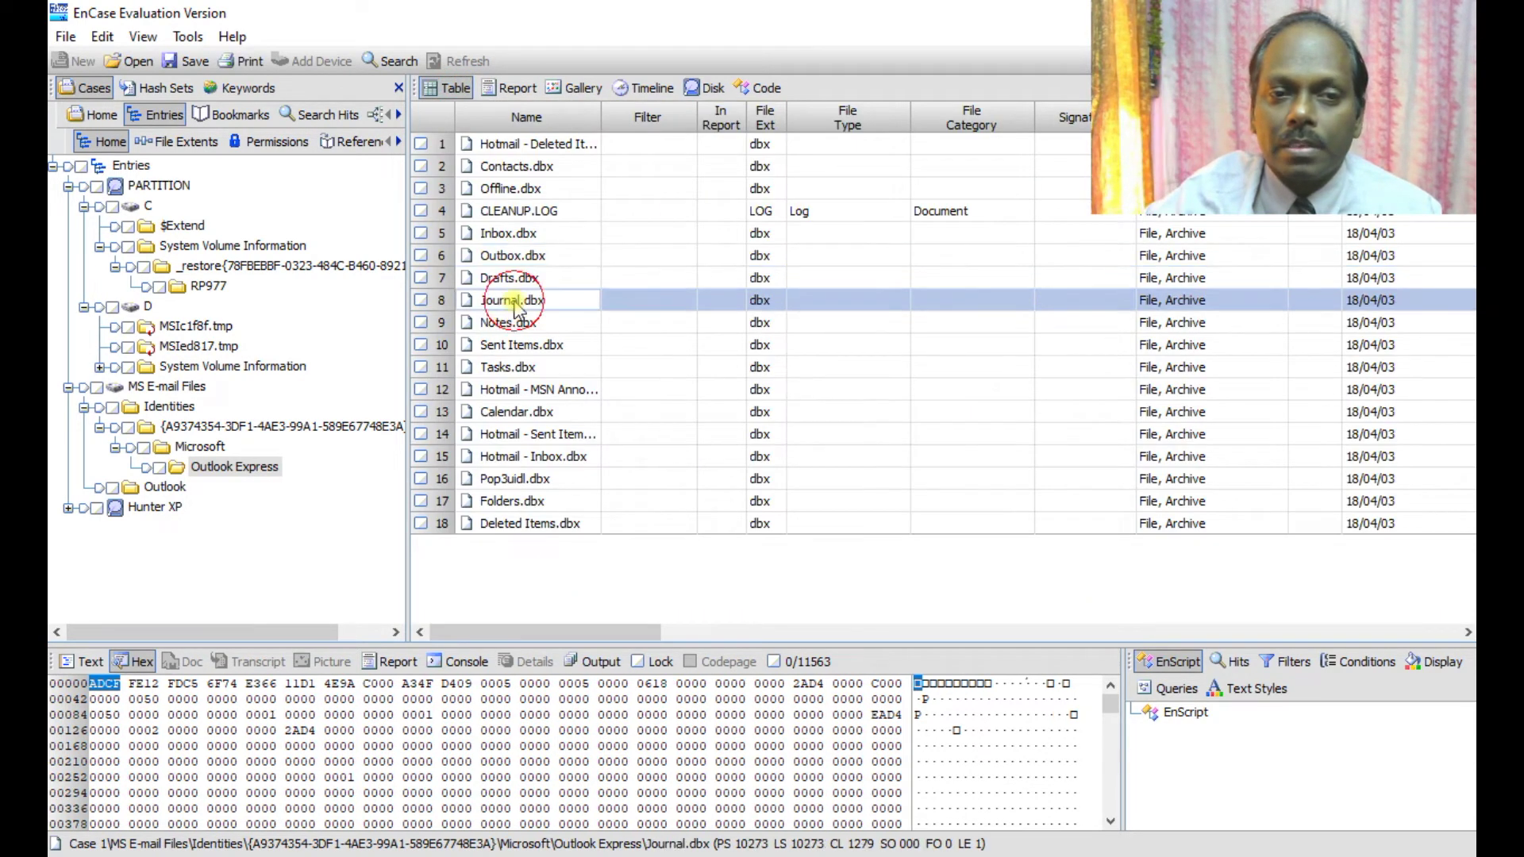
click(711, 89)
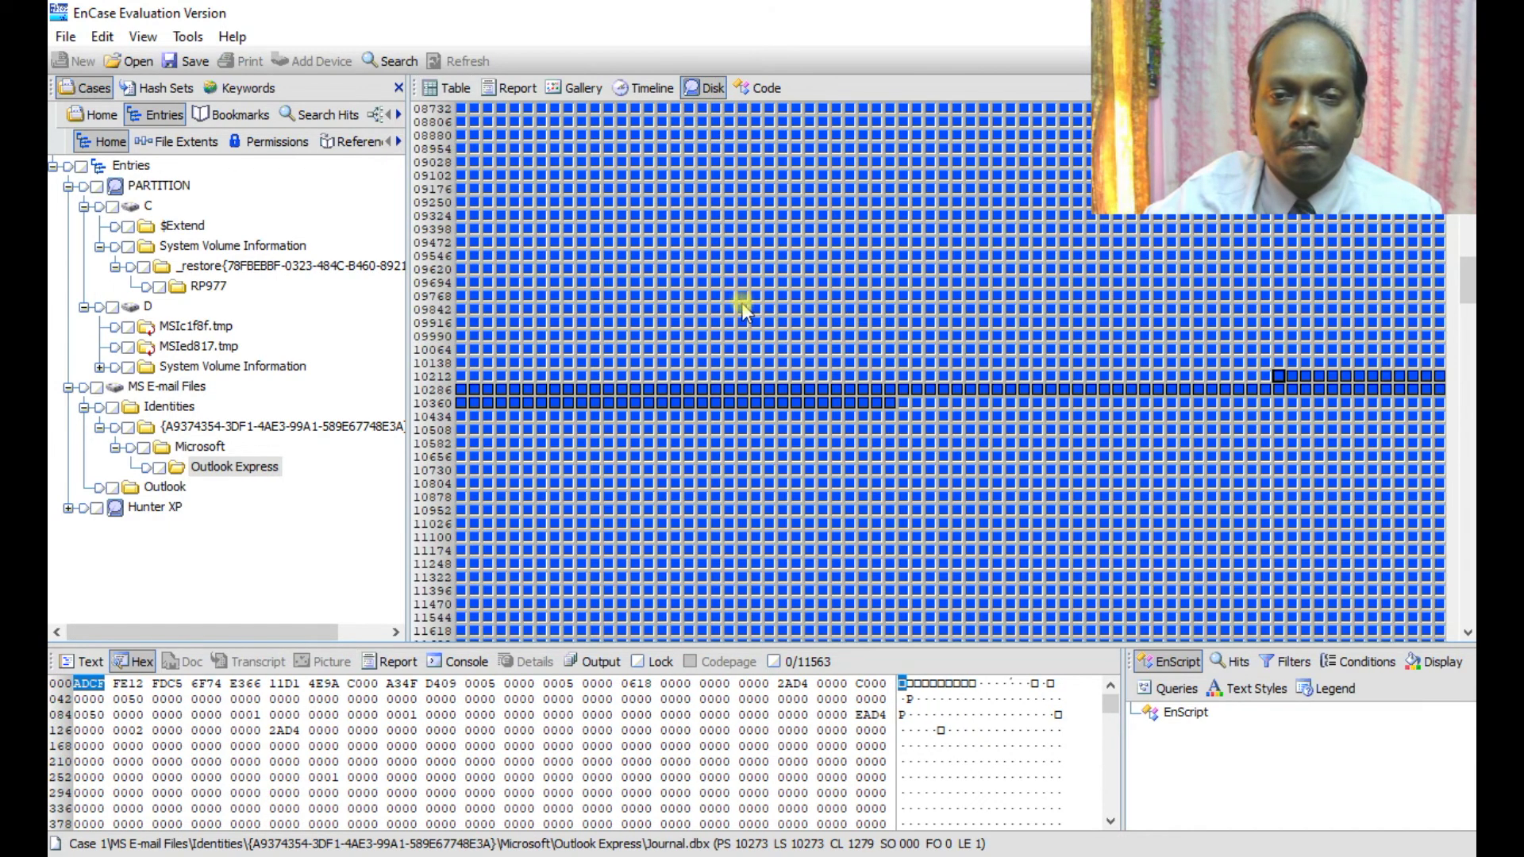
click(219, 470)
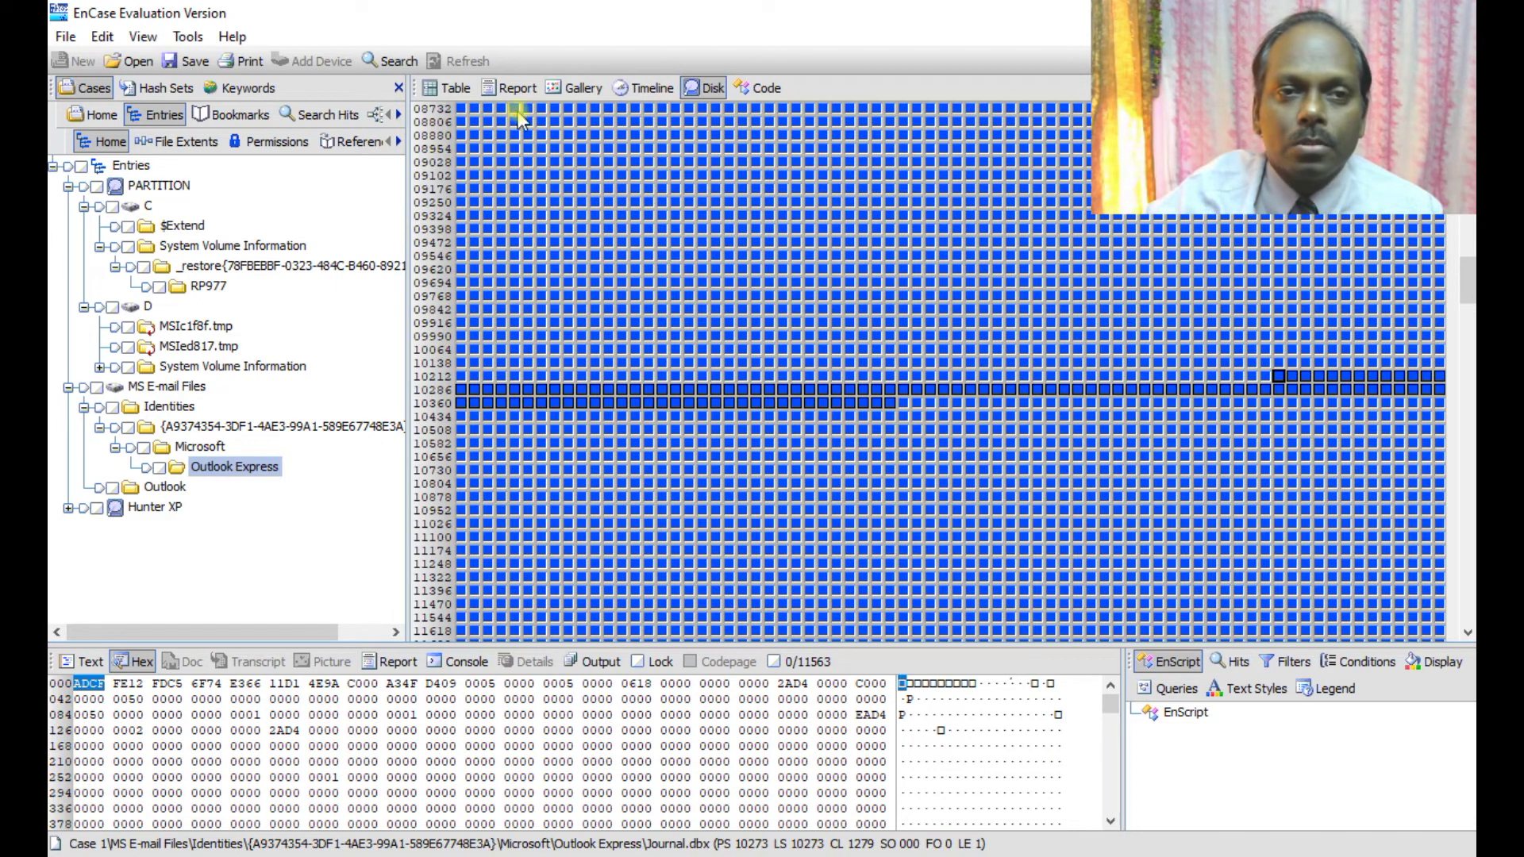
click(456, 89)
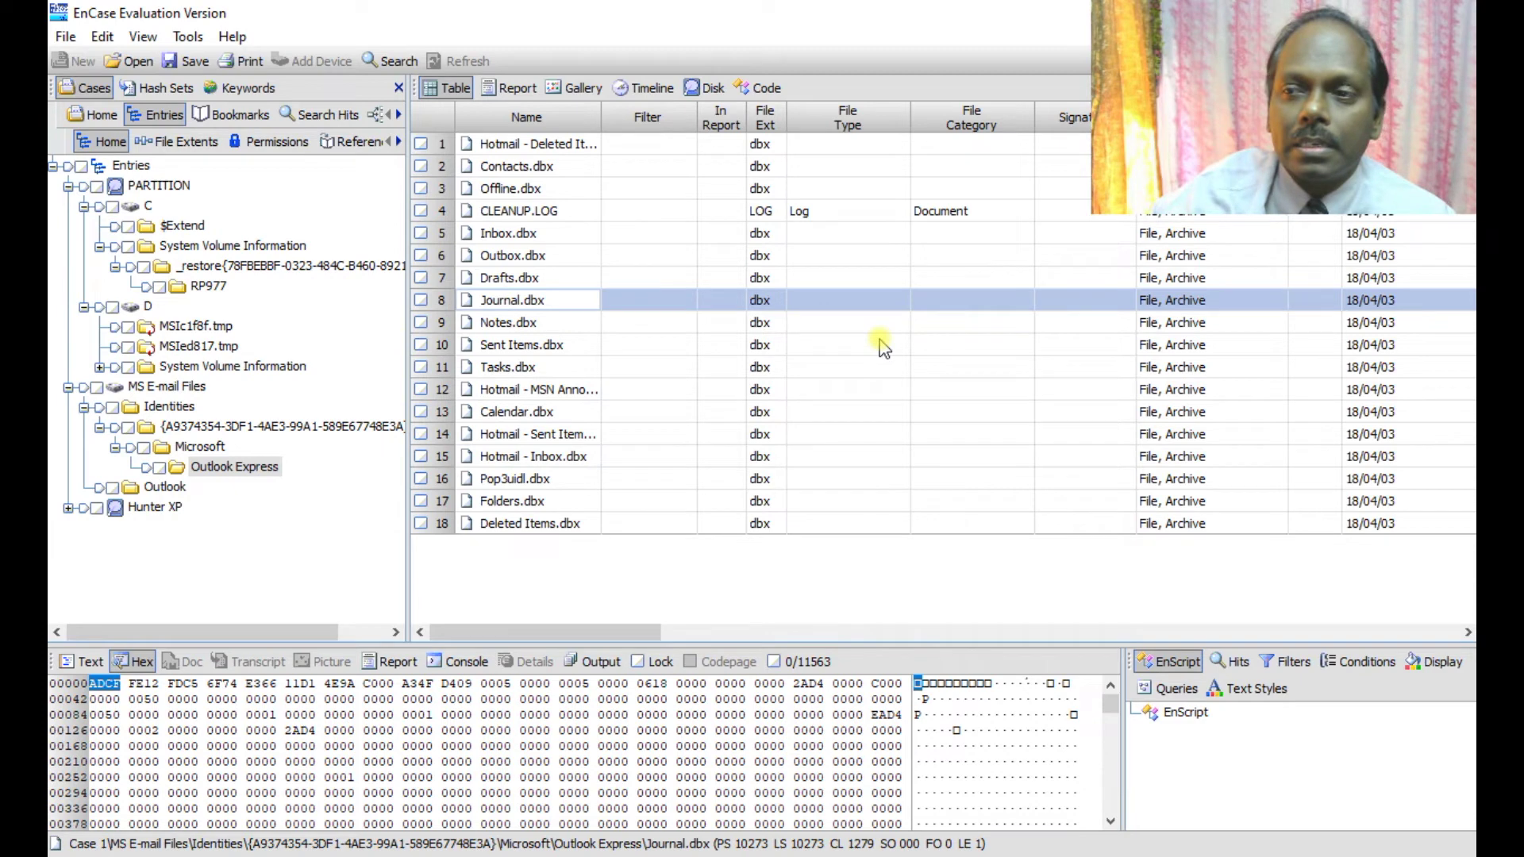
click(512, 89)
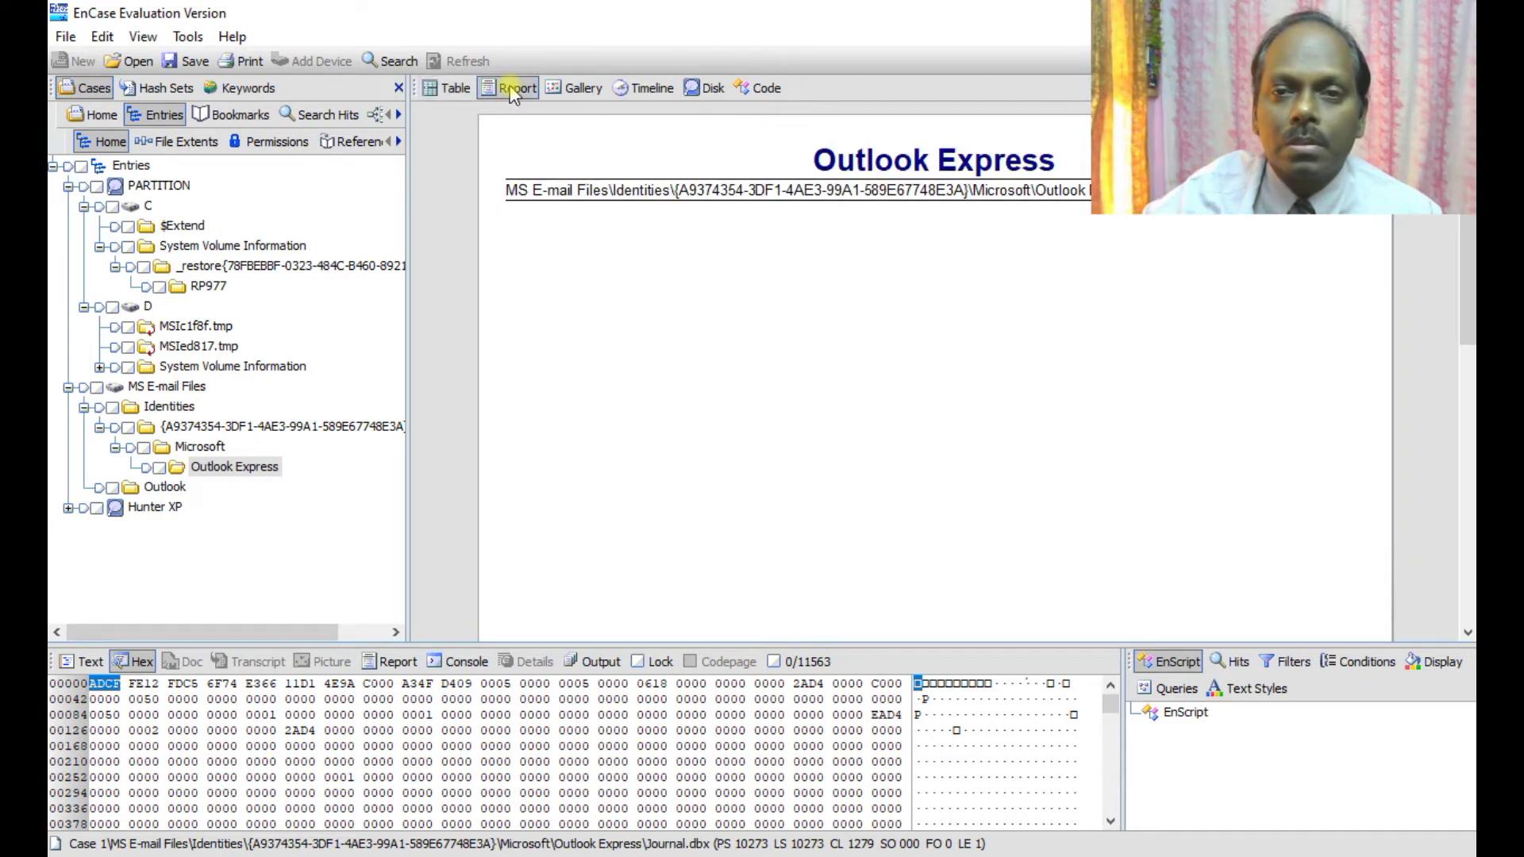
click(584, 89)
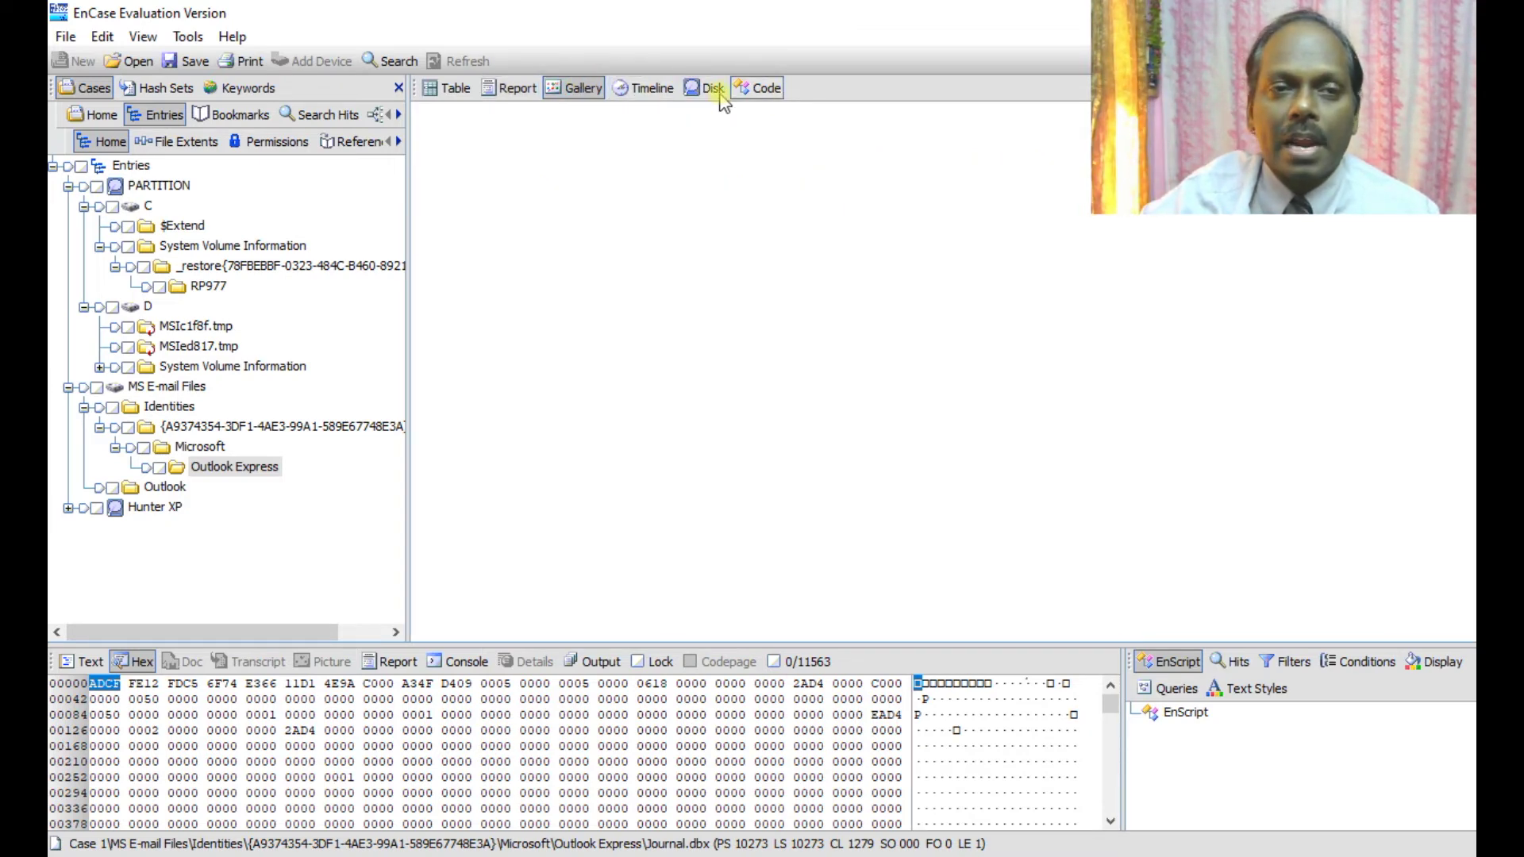
click(454, 88)
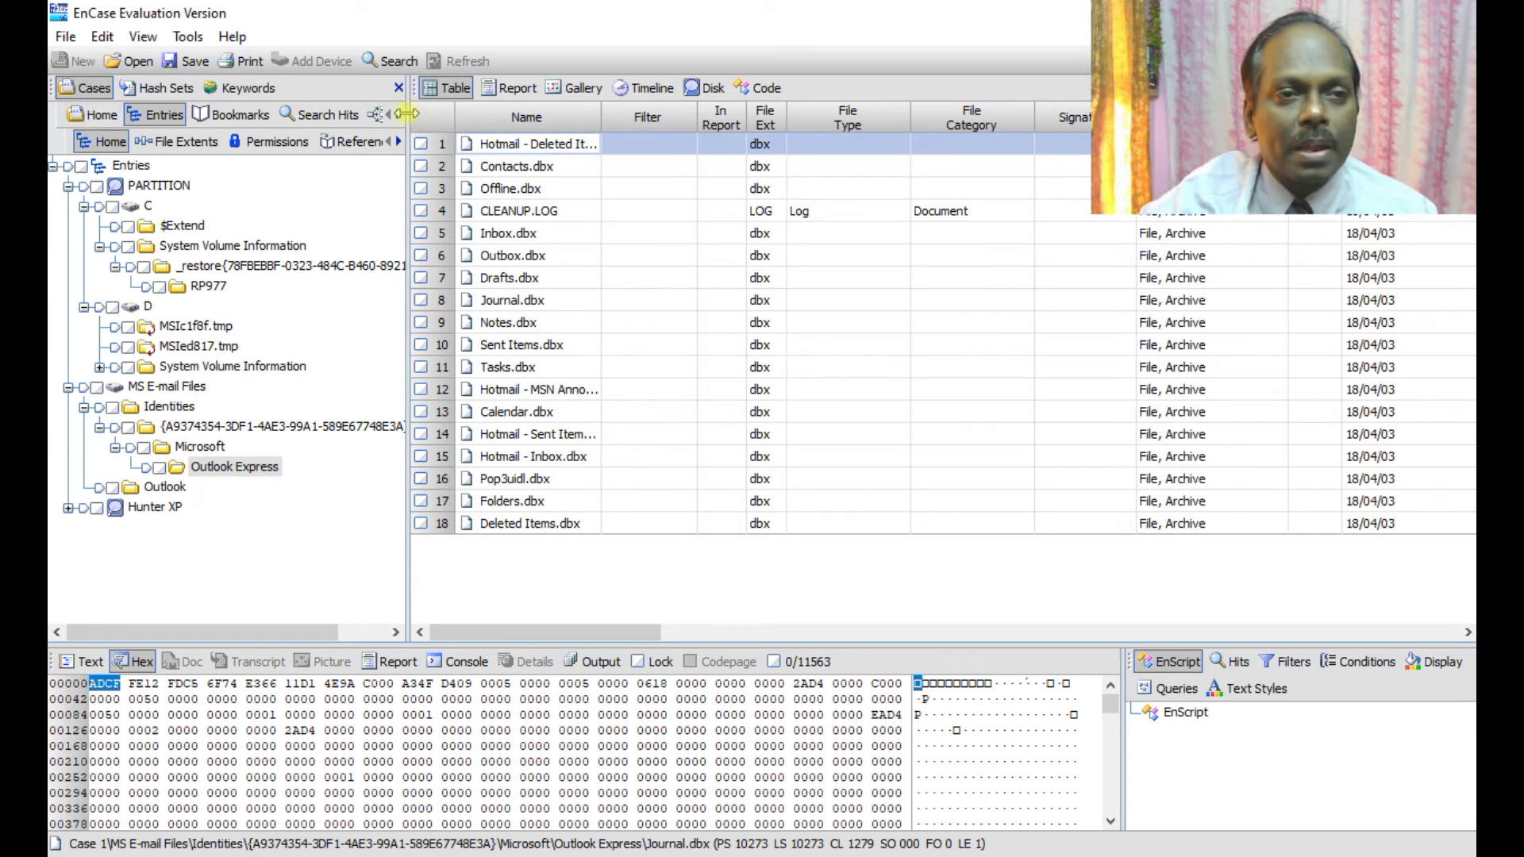
- Widen the folder tree and glance at the Bookmarks tab before returning to Entries
drag(406, 114, 621, 113)
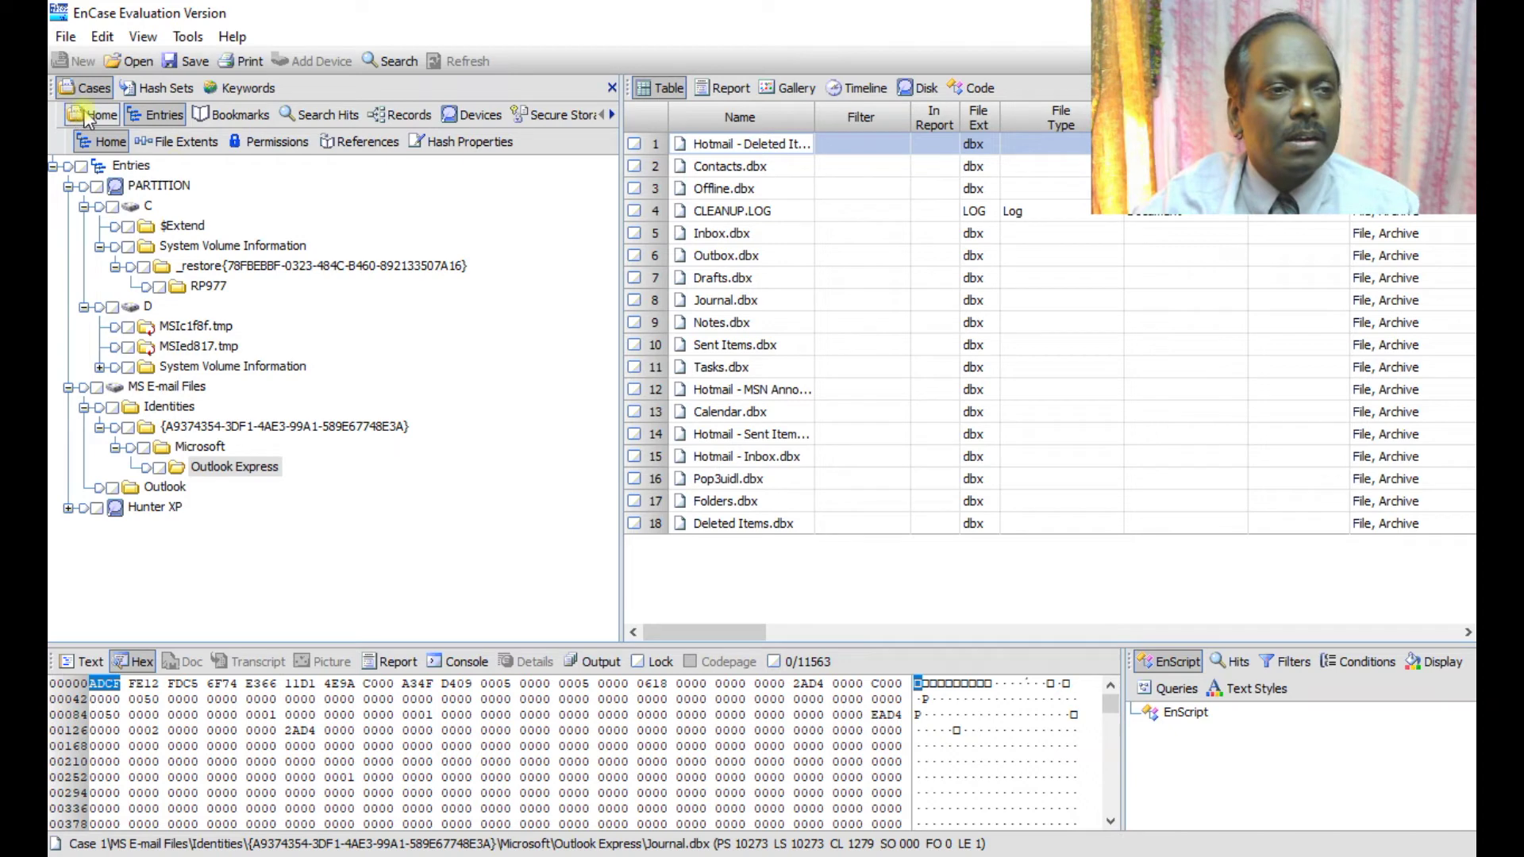
click(228, 118)
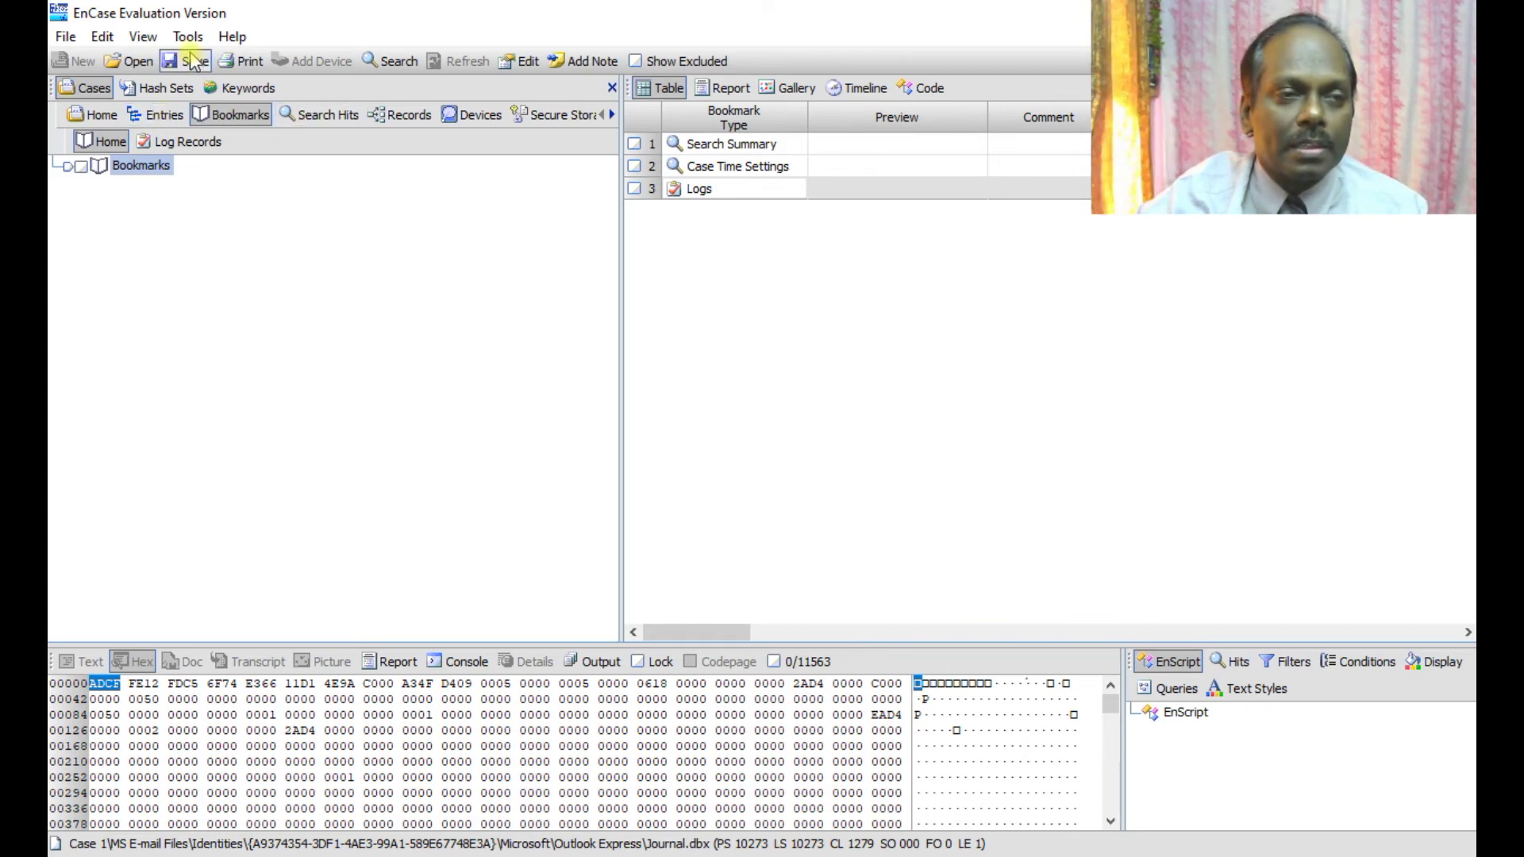
click(156, 117)
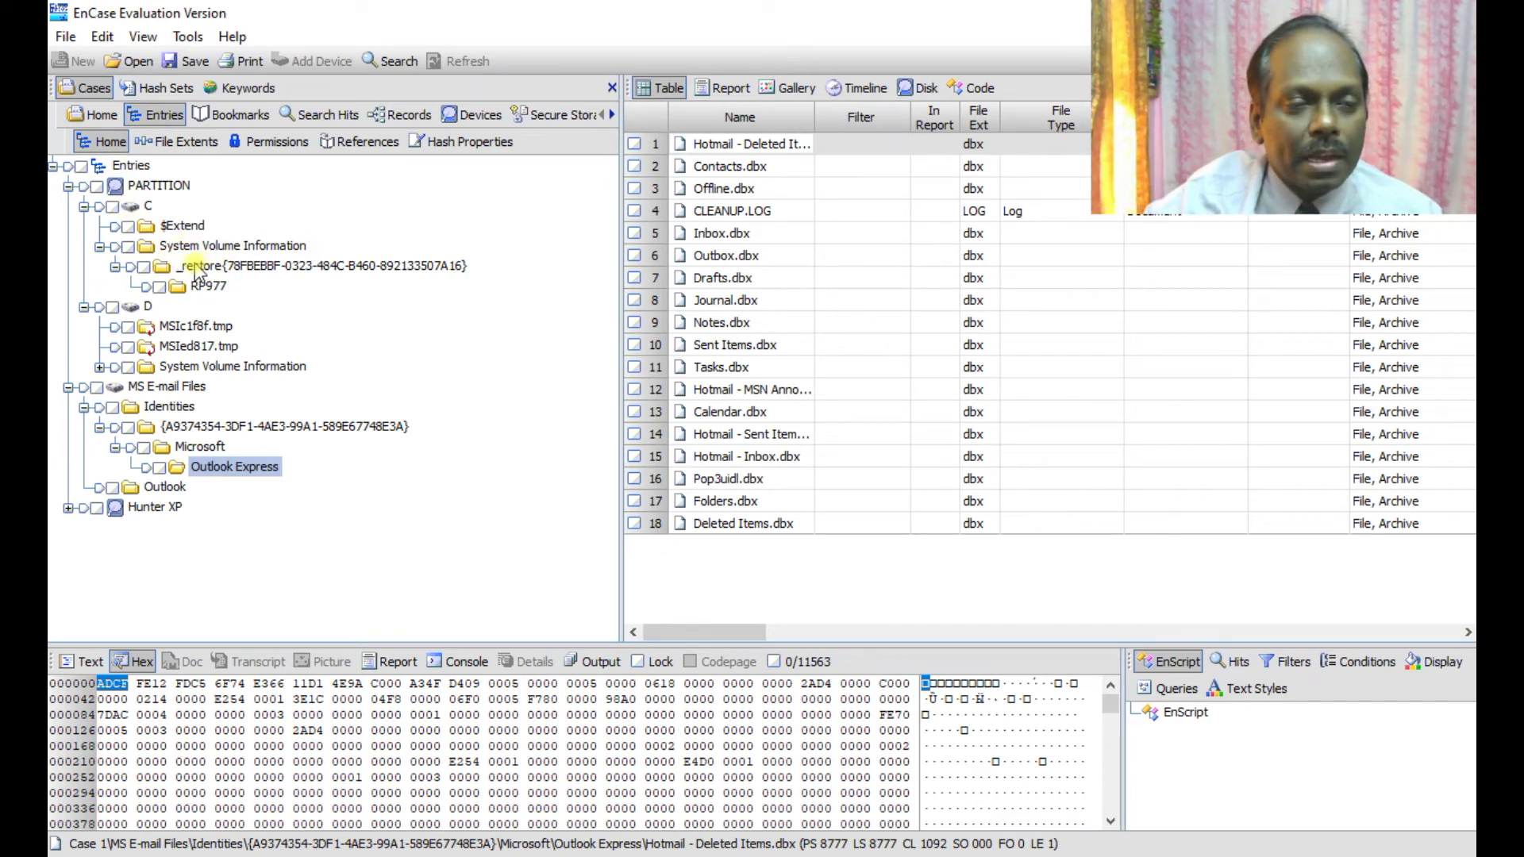
- Check Offline.dbx, CLEANUP.LOG, Inbox.dbx, Outbox.dbx and Drafts.dbx in the table
click(635, 188)
click(634, 211)
click(634, 233)
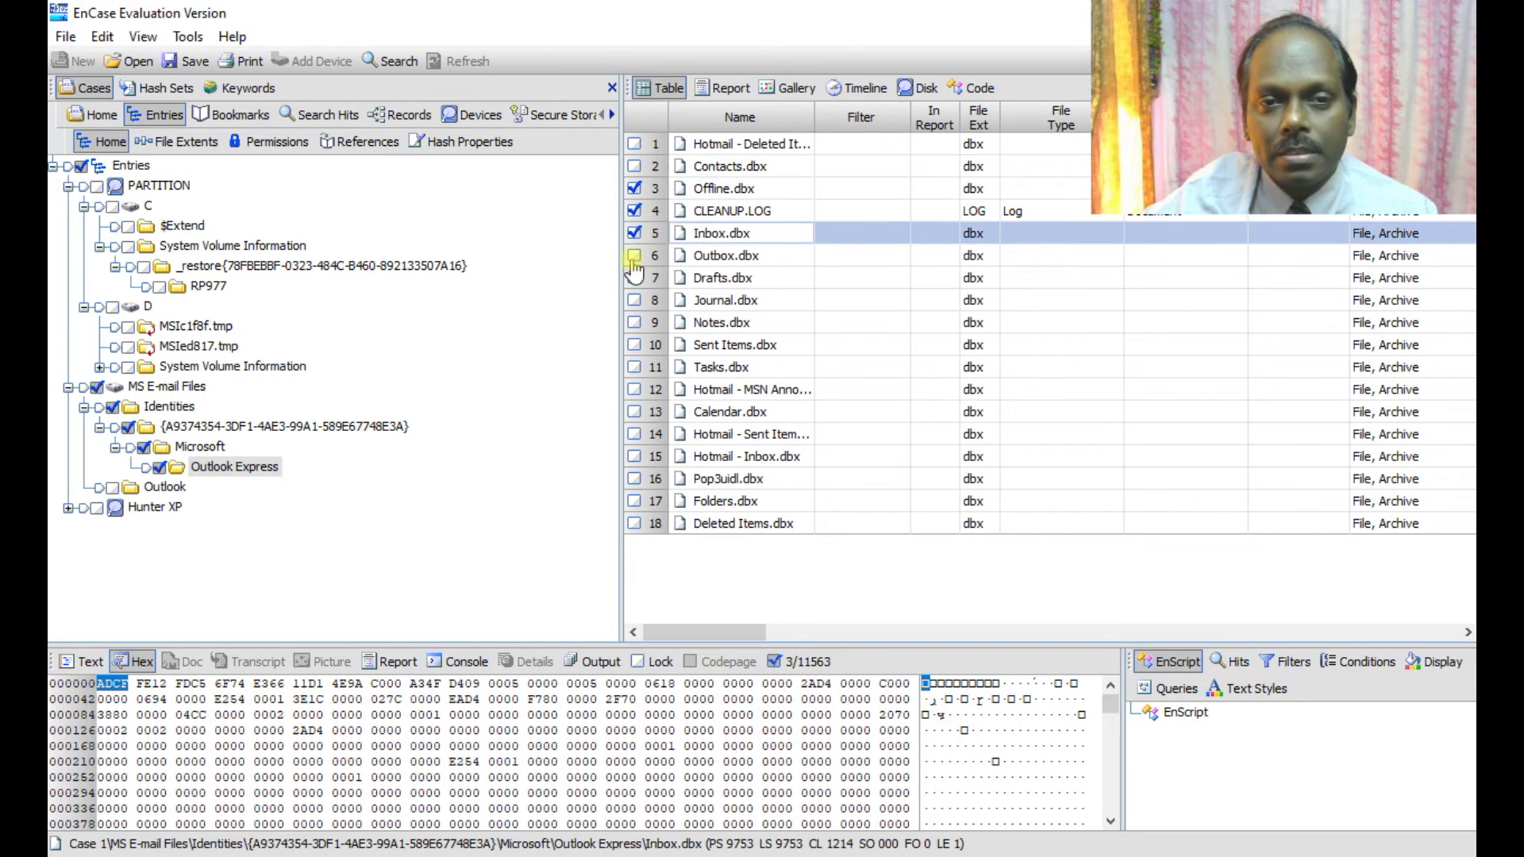
click(634, 255)
click(634, 277)
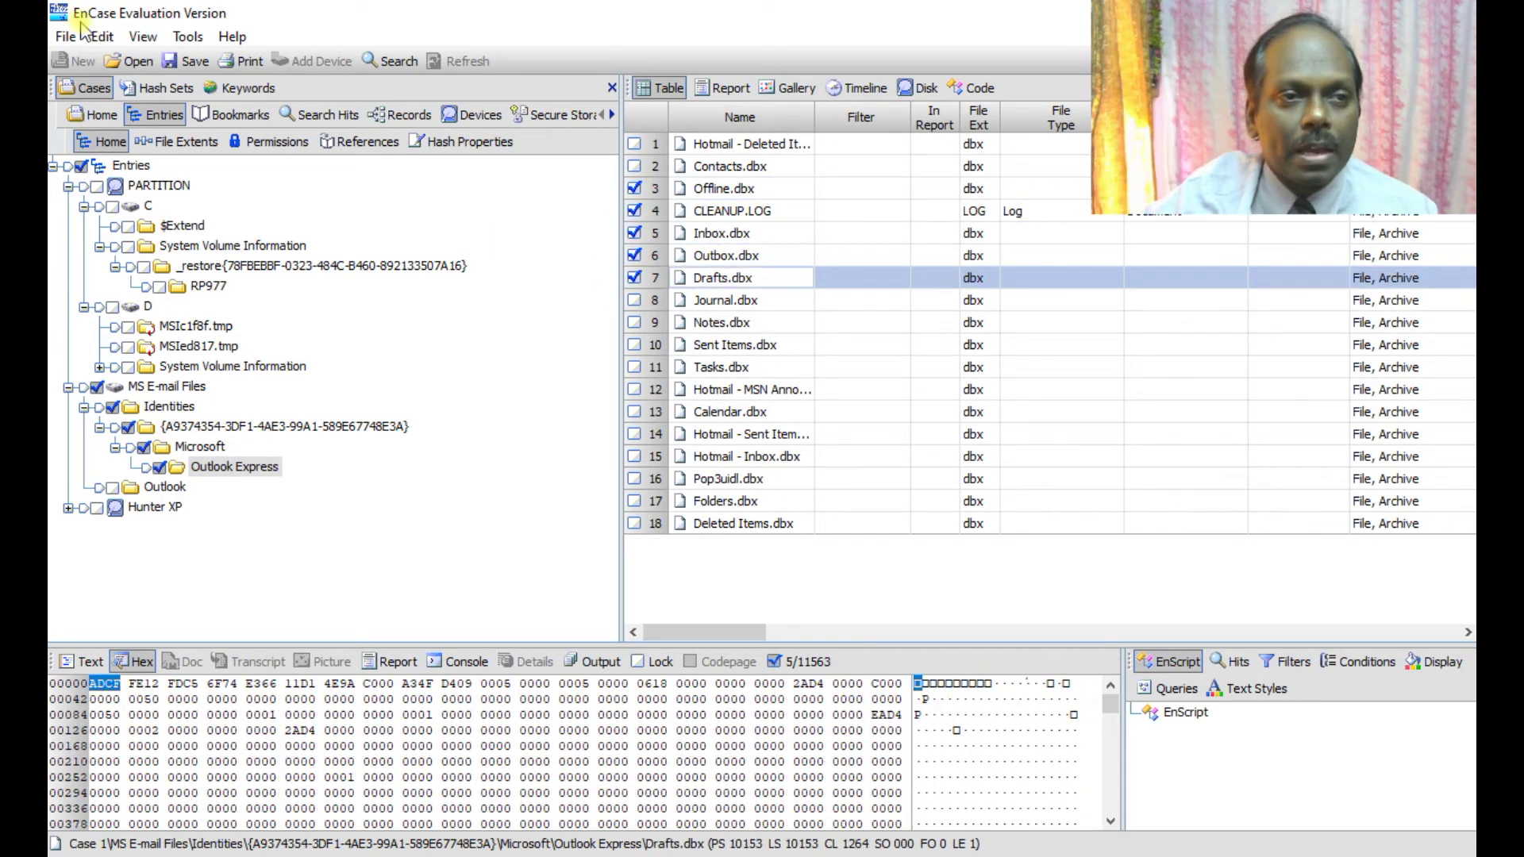
- Browse the Tools and Edit menus for the bookmarking command
click(186, 38)
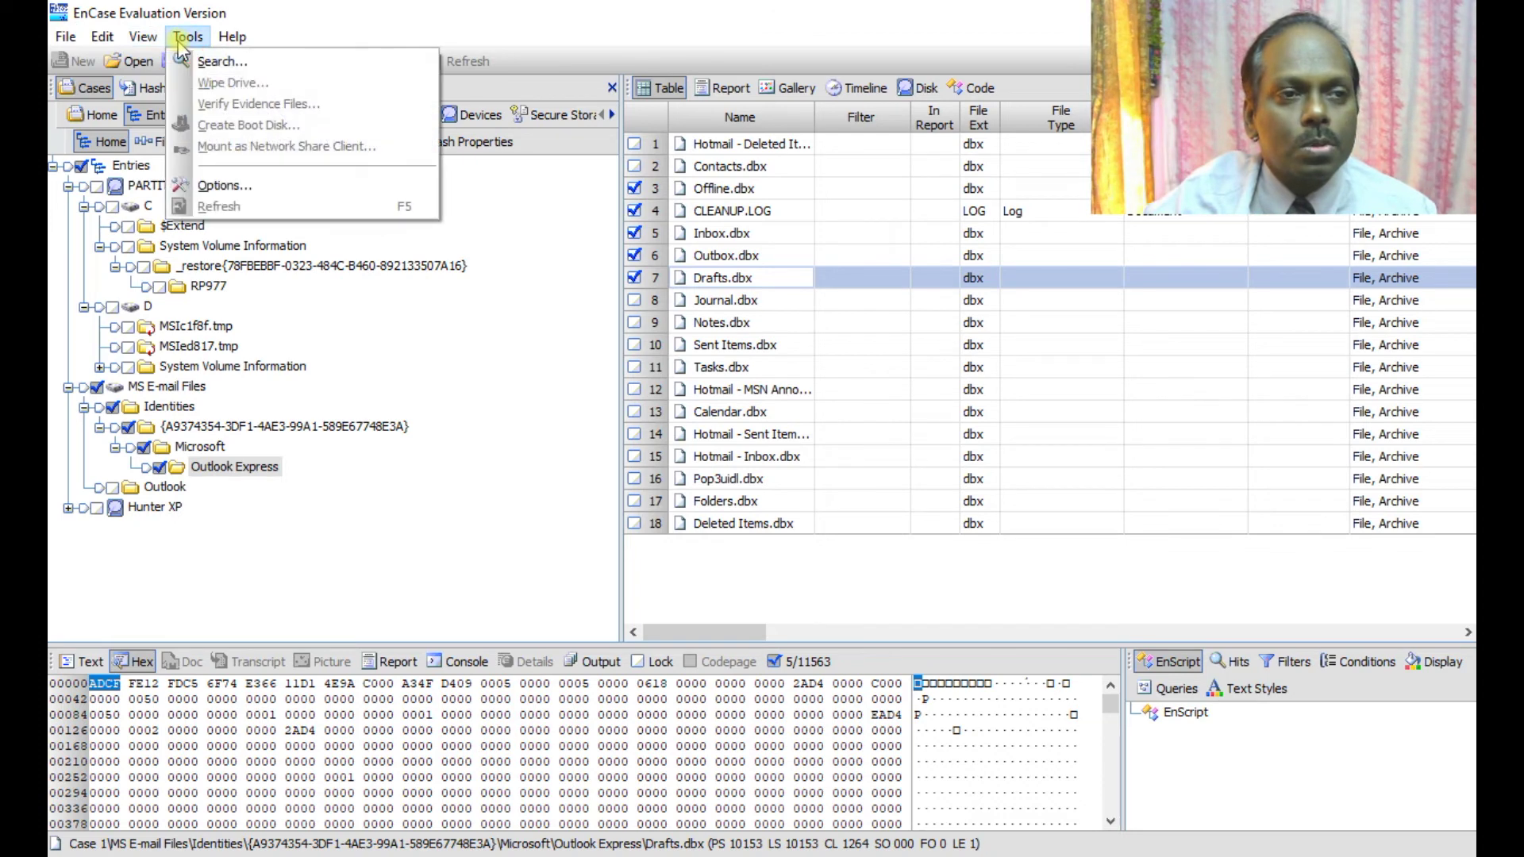
mouse_move(155, 45)
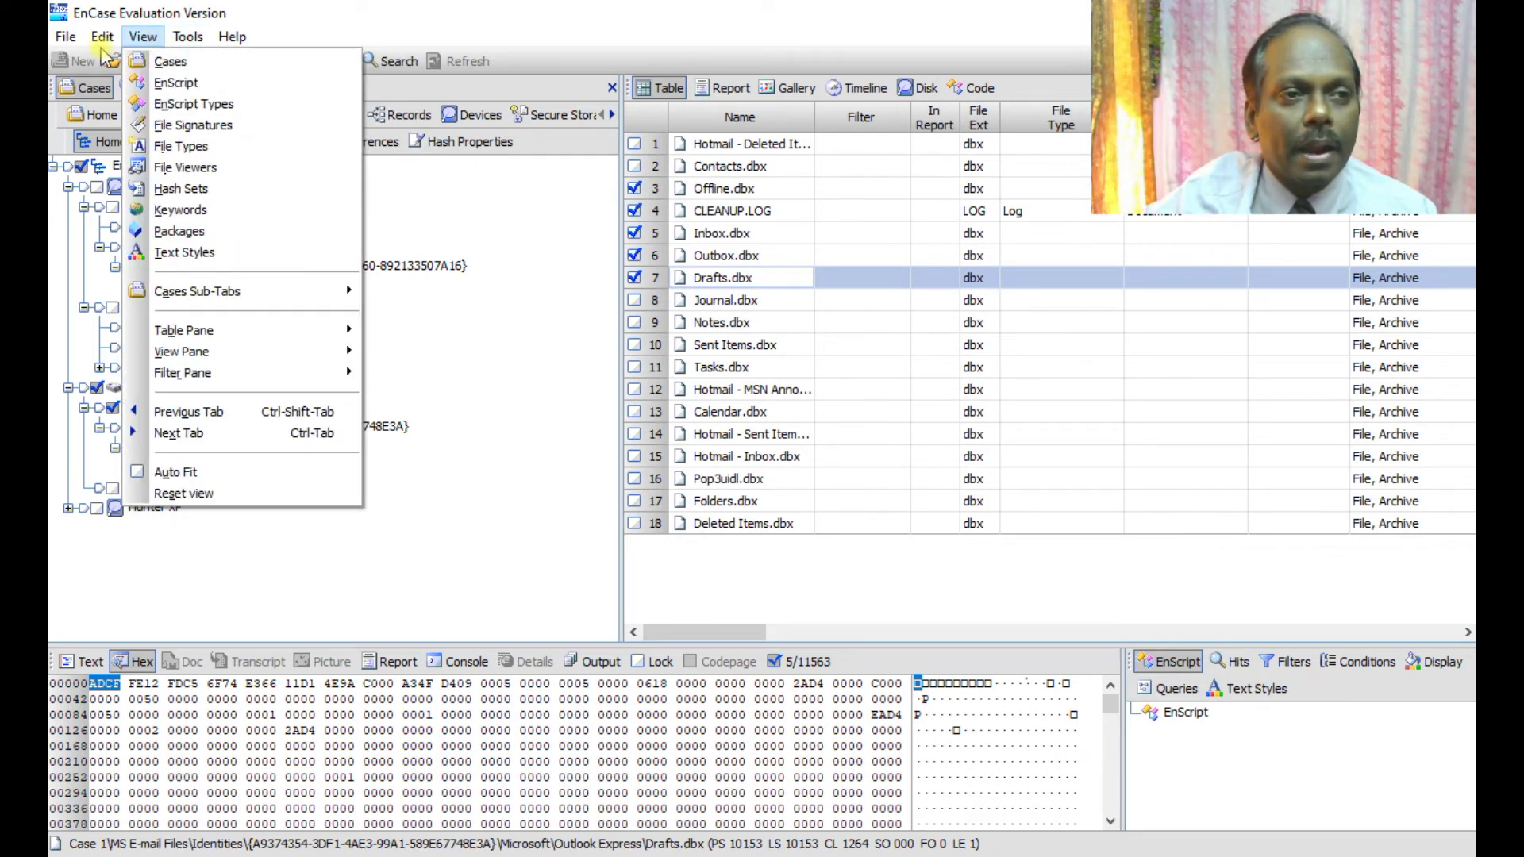
mouse_move(107, 45)
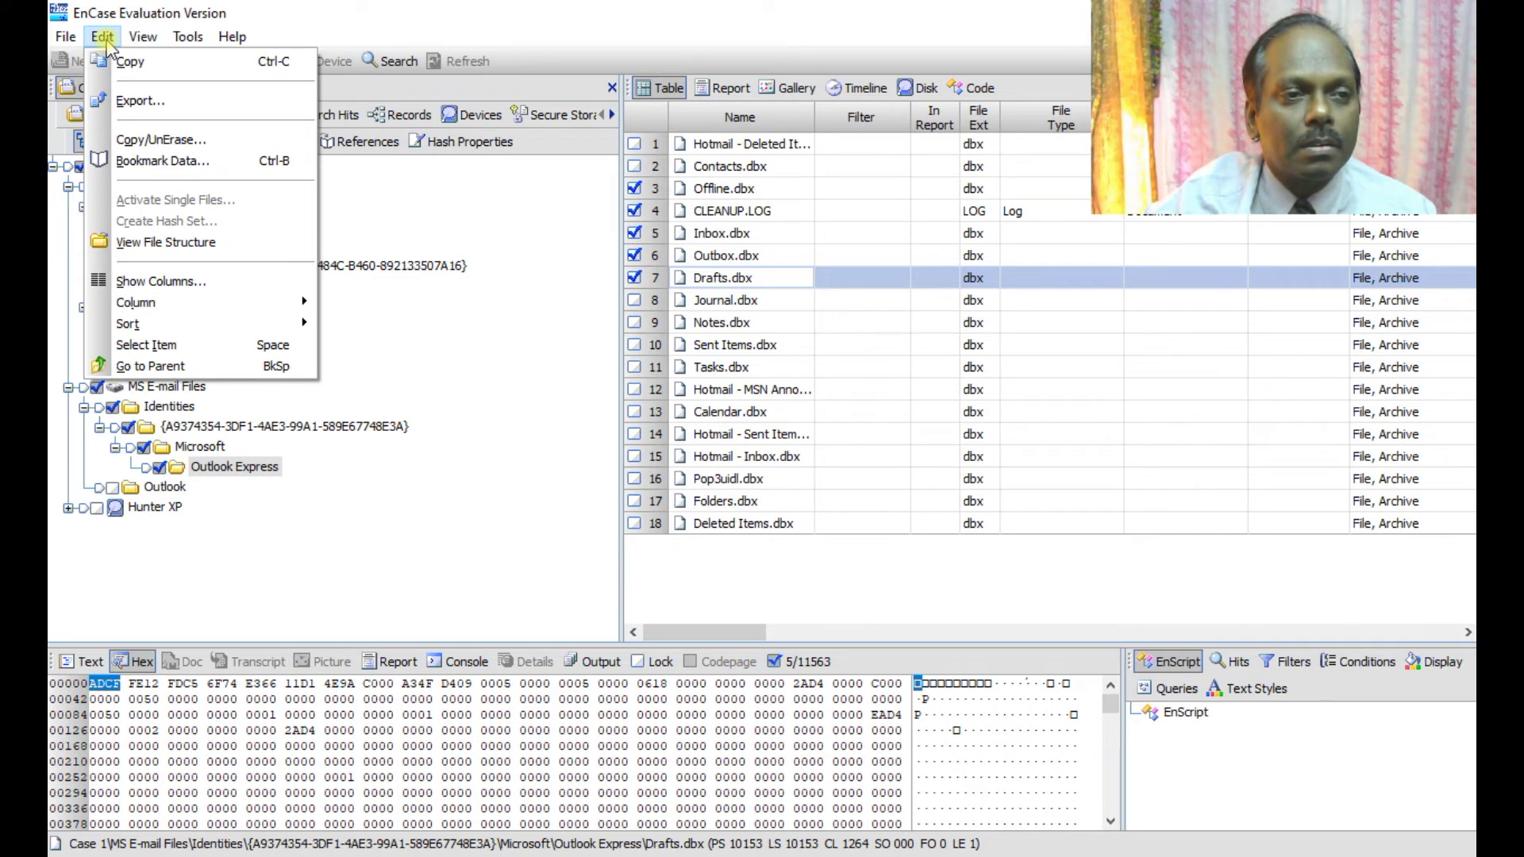
- Bookmark the five checked files into a new folder named bookmarkcase01 and view it
click(168, 162)
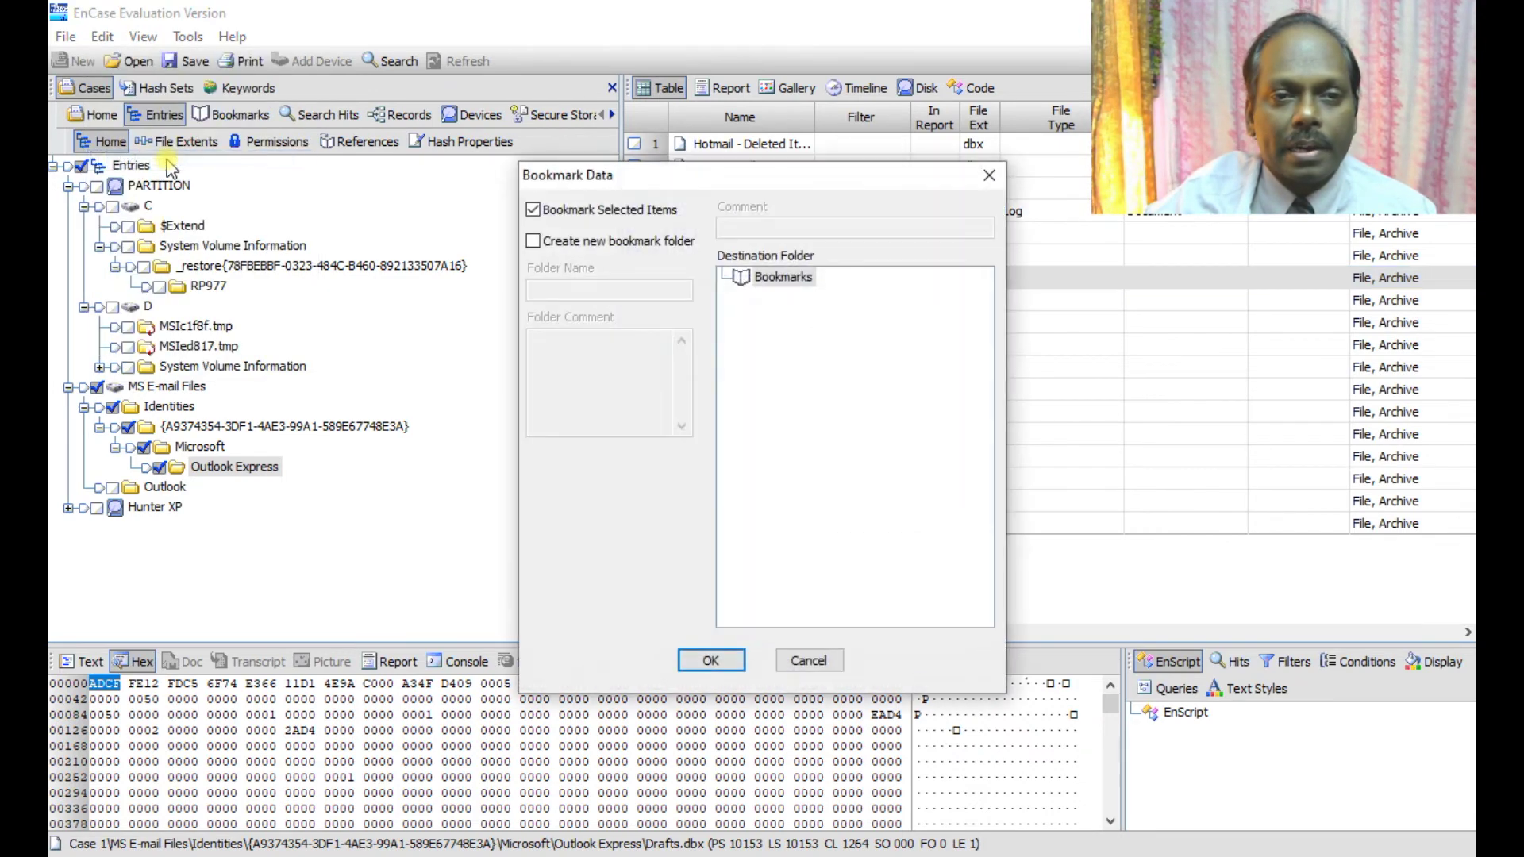
click(556, 242)
click(555, 291)
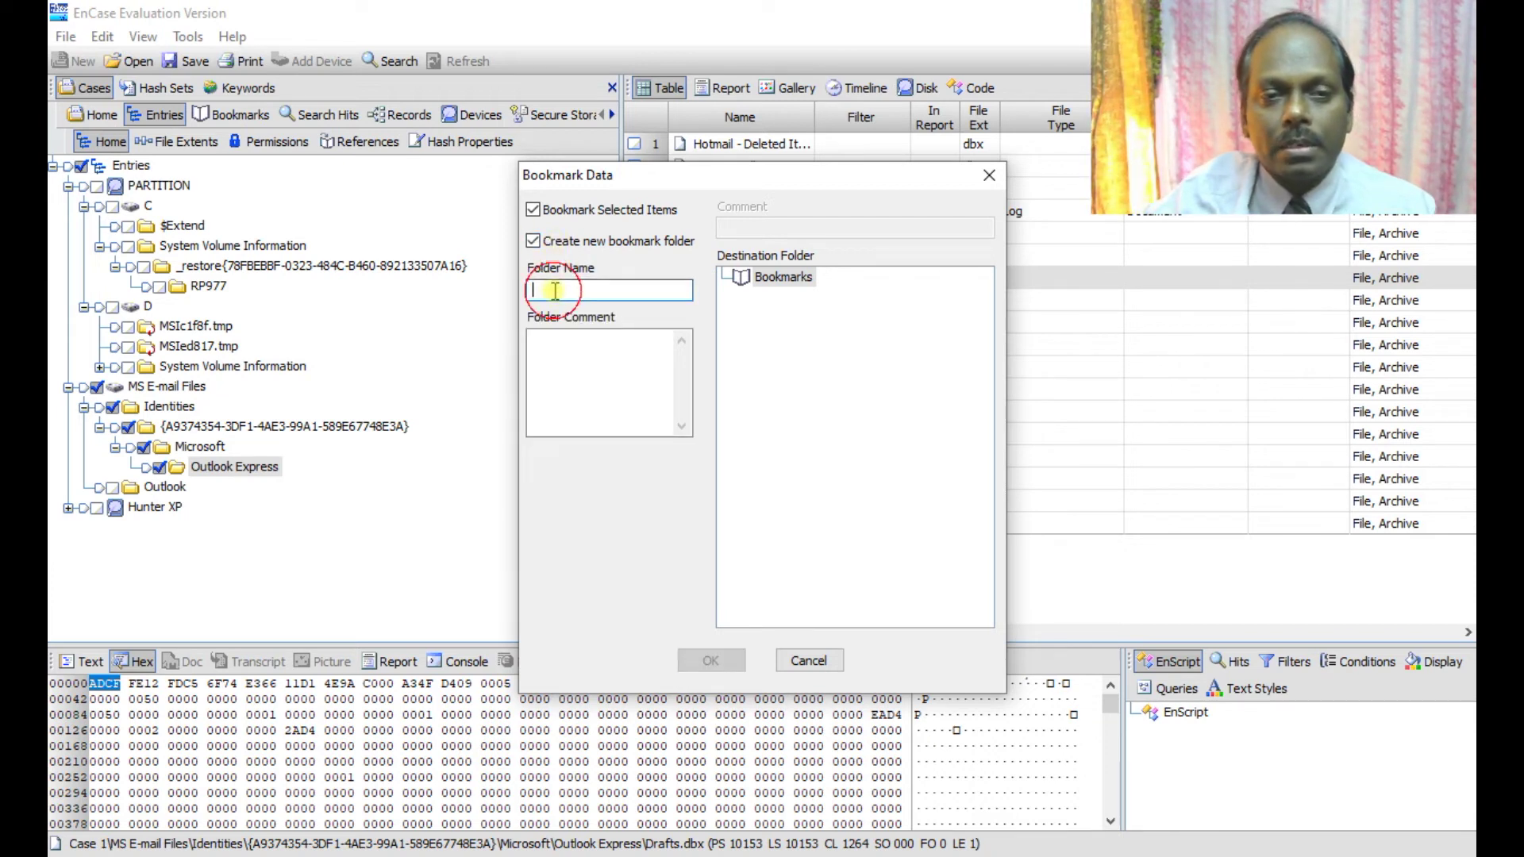
text(bookmarkcase01)
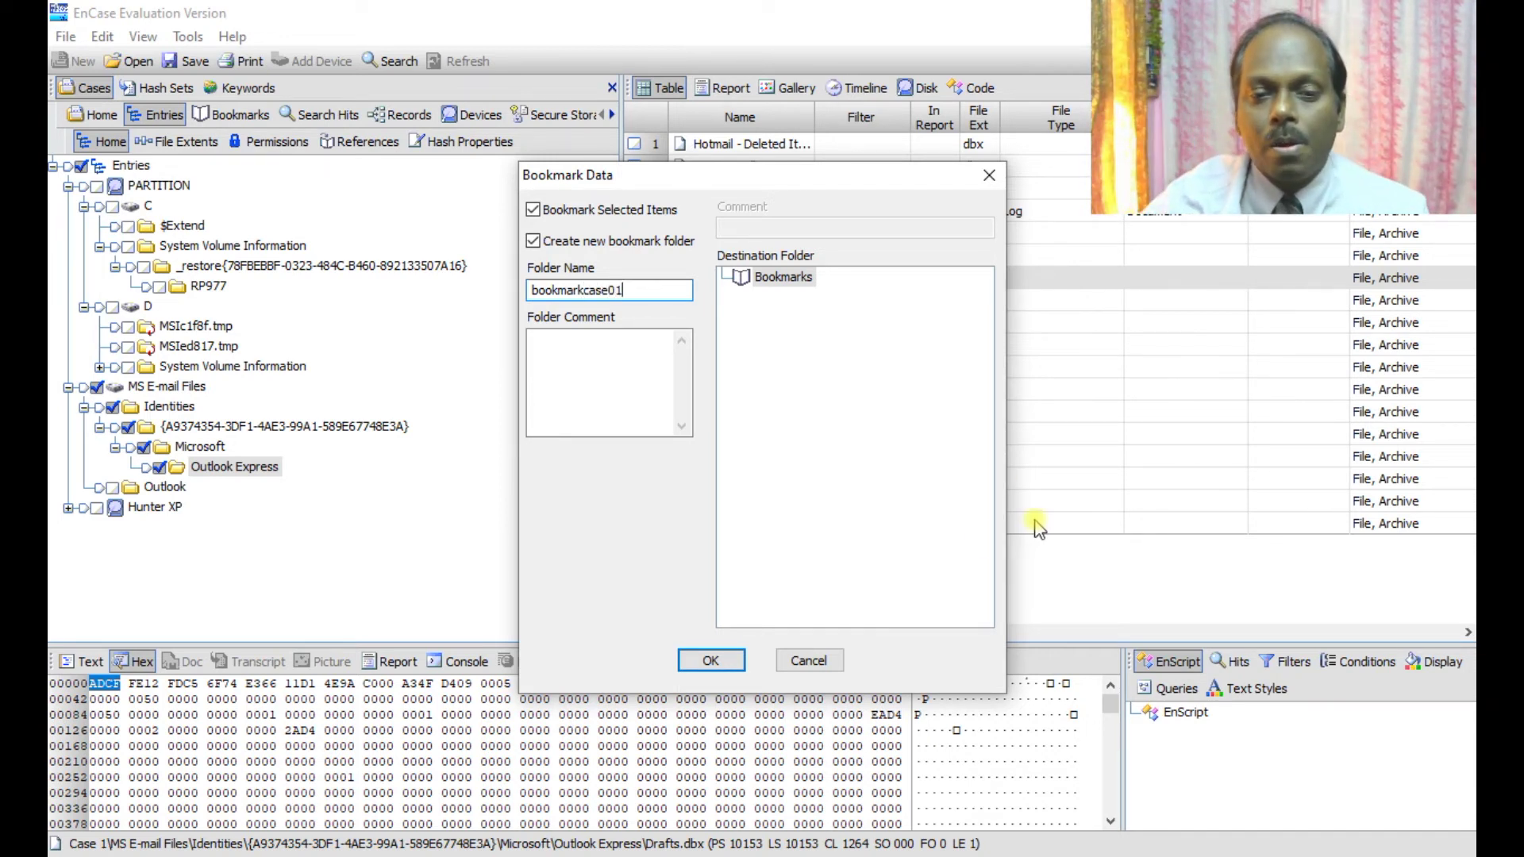
click(731, 659)
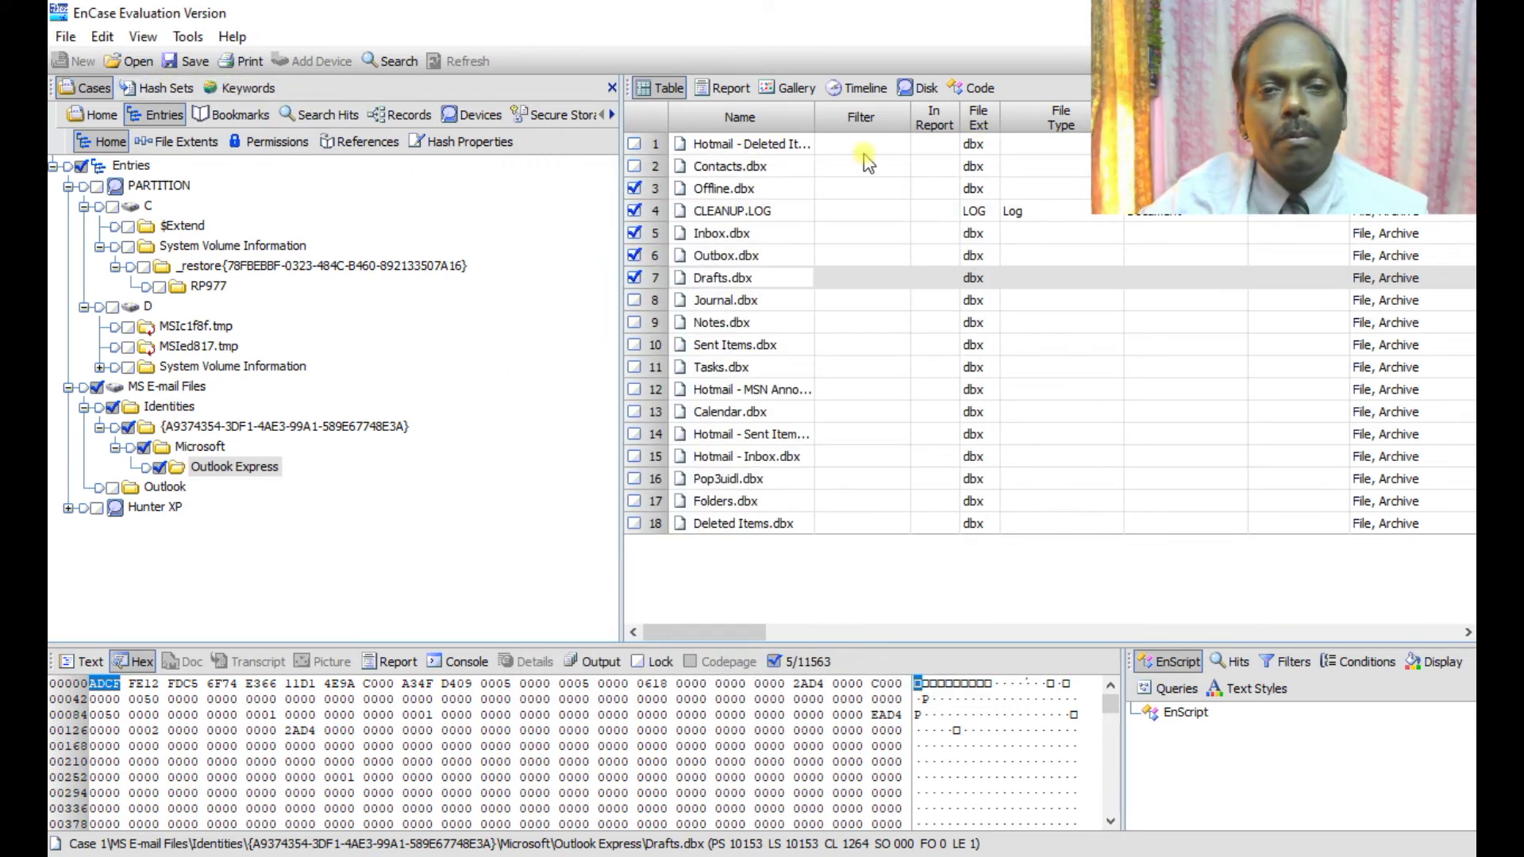
click(248, 114)
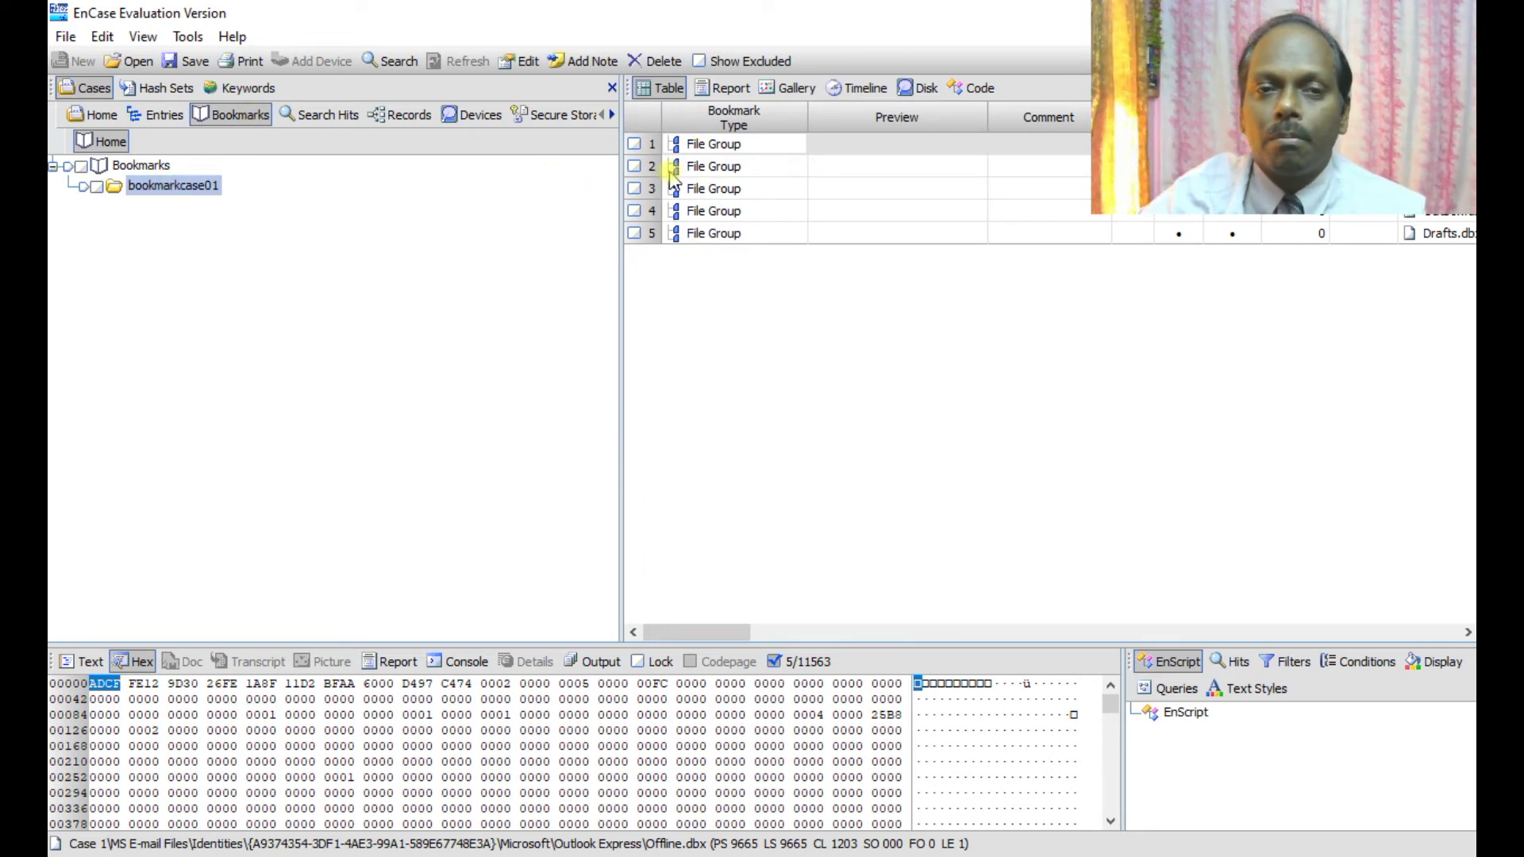
- Check the first File Group bookmark, peek at Entries and Search Hits, then return to Bookmarks
click(710, 145)
click(635, 144)
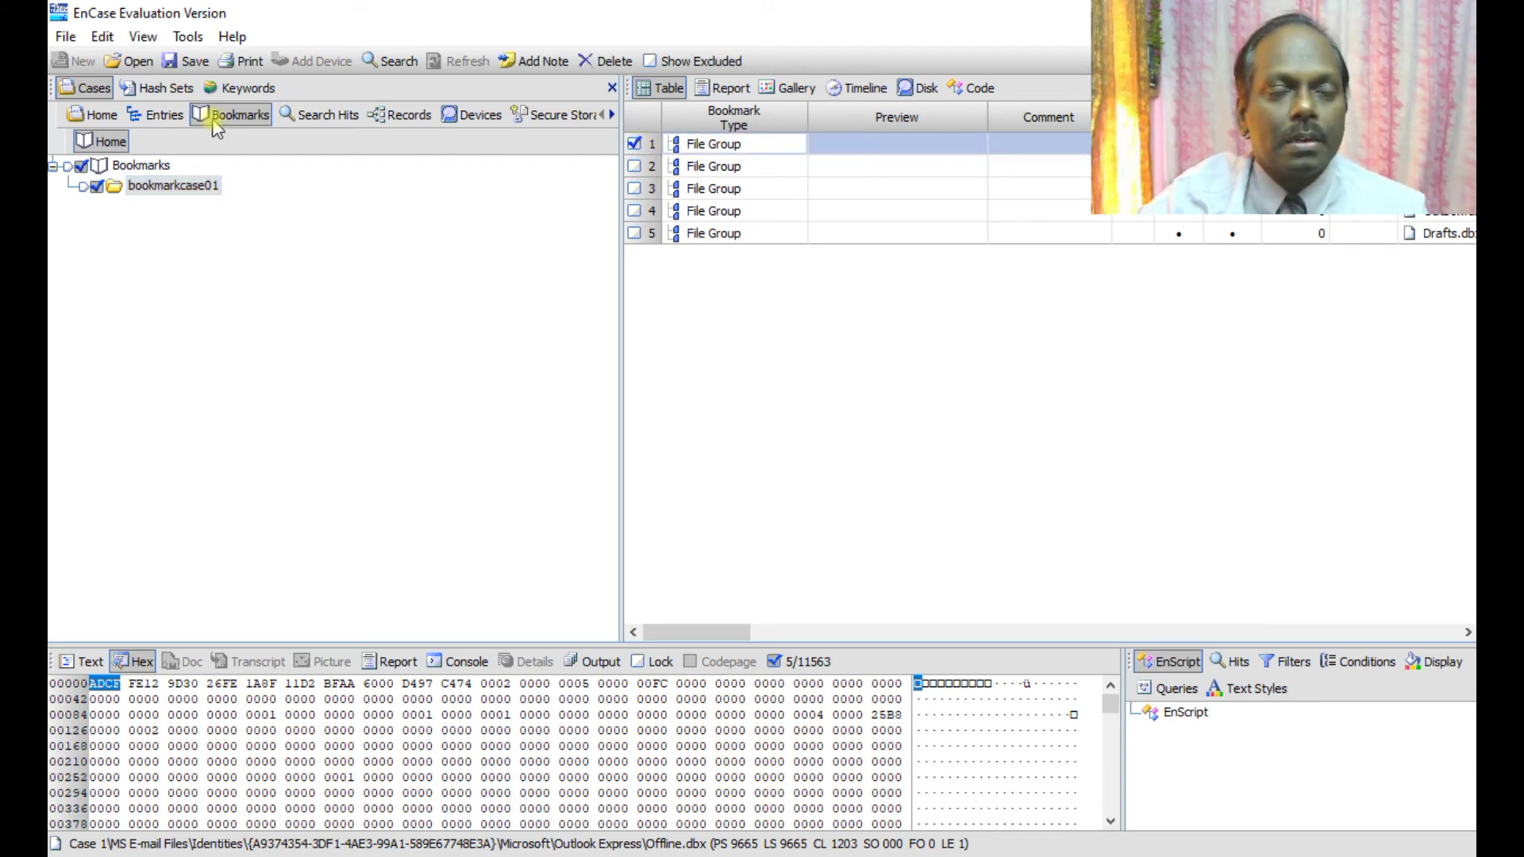
click(162, 116)
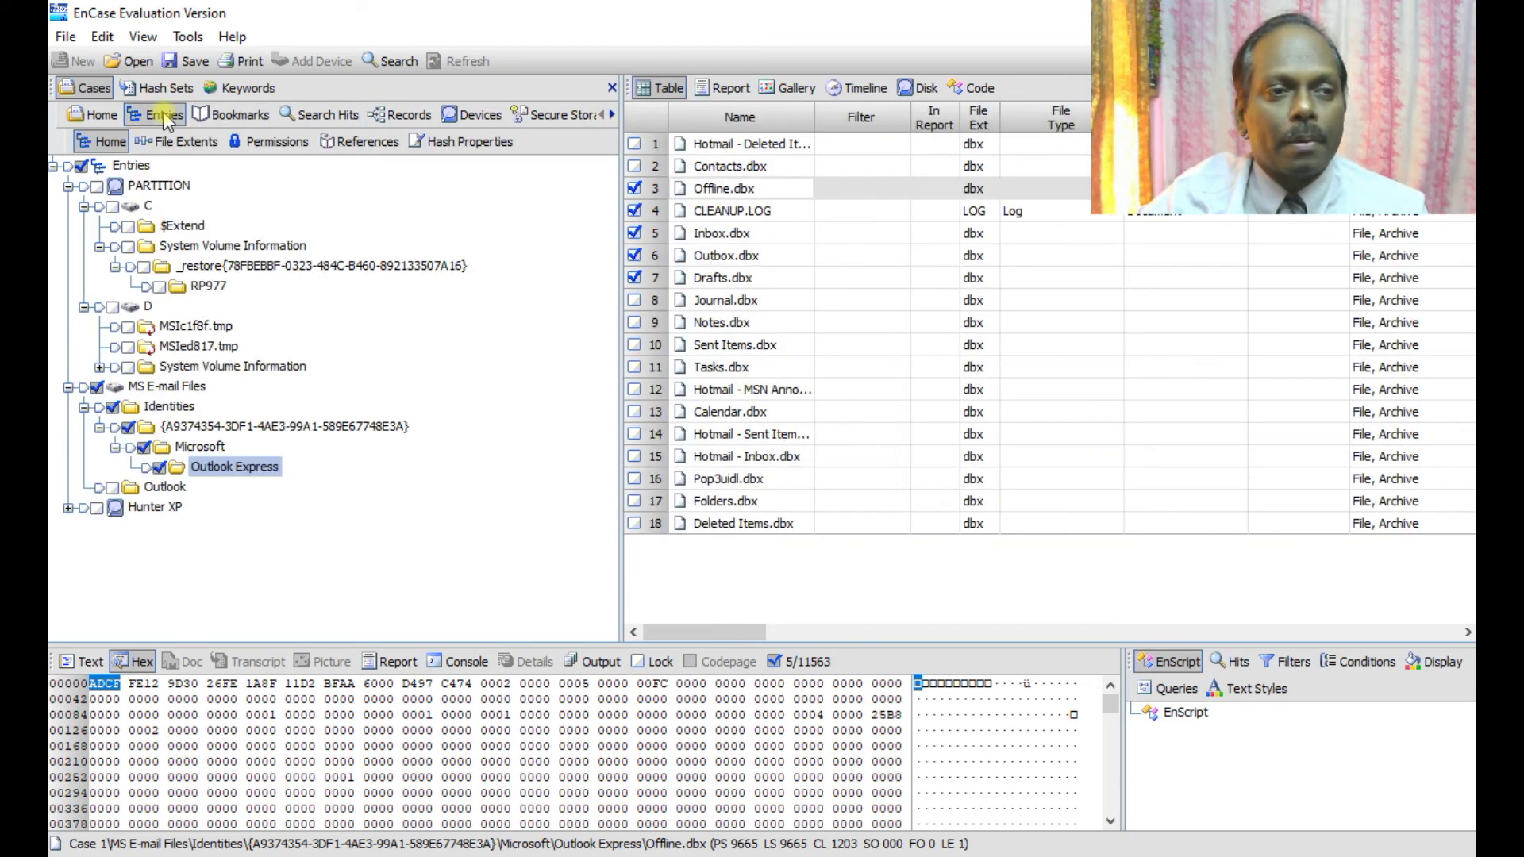
click(326, 119)
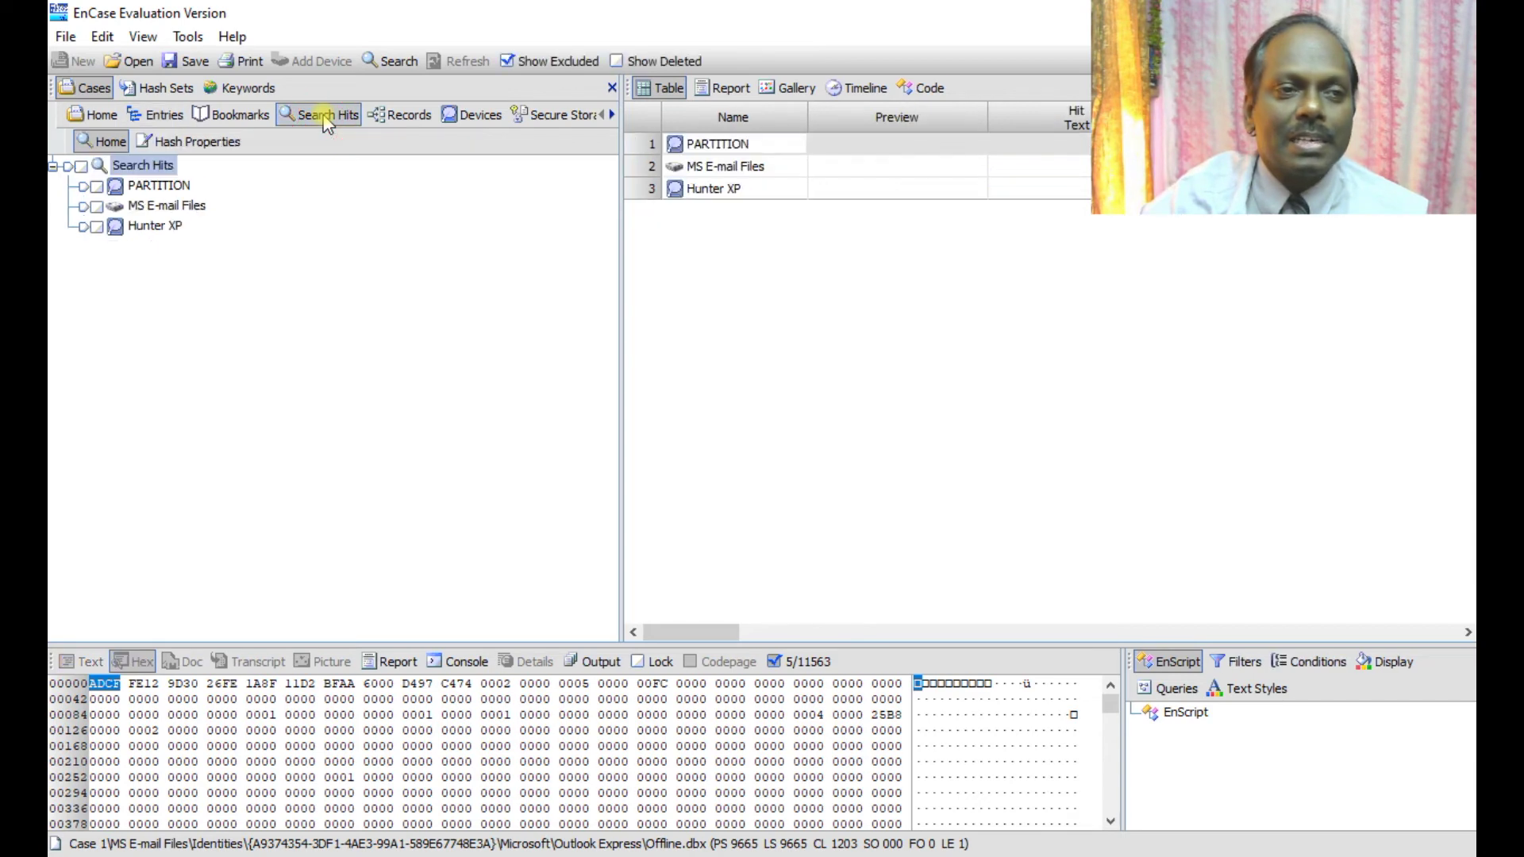
click(155, 188)
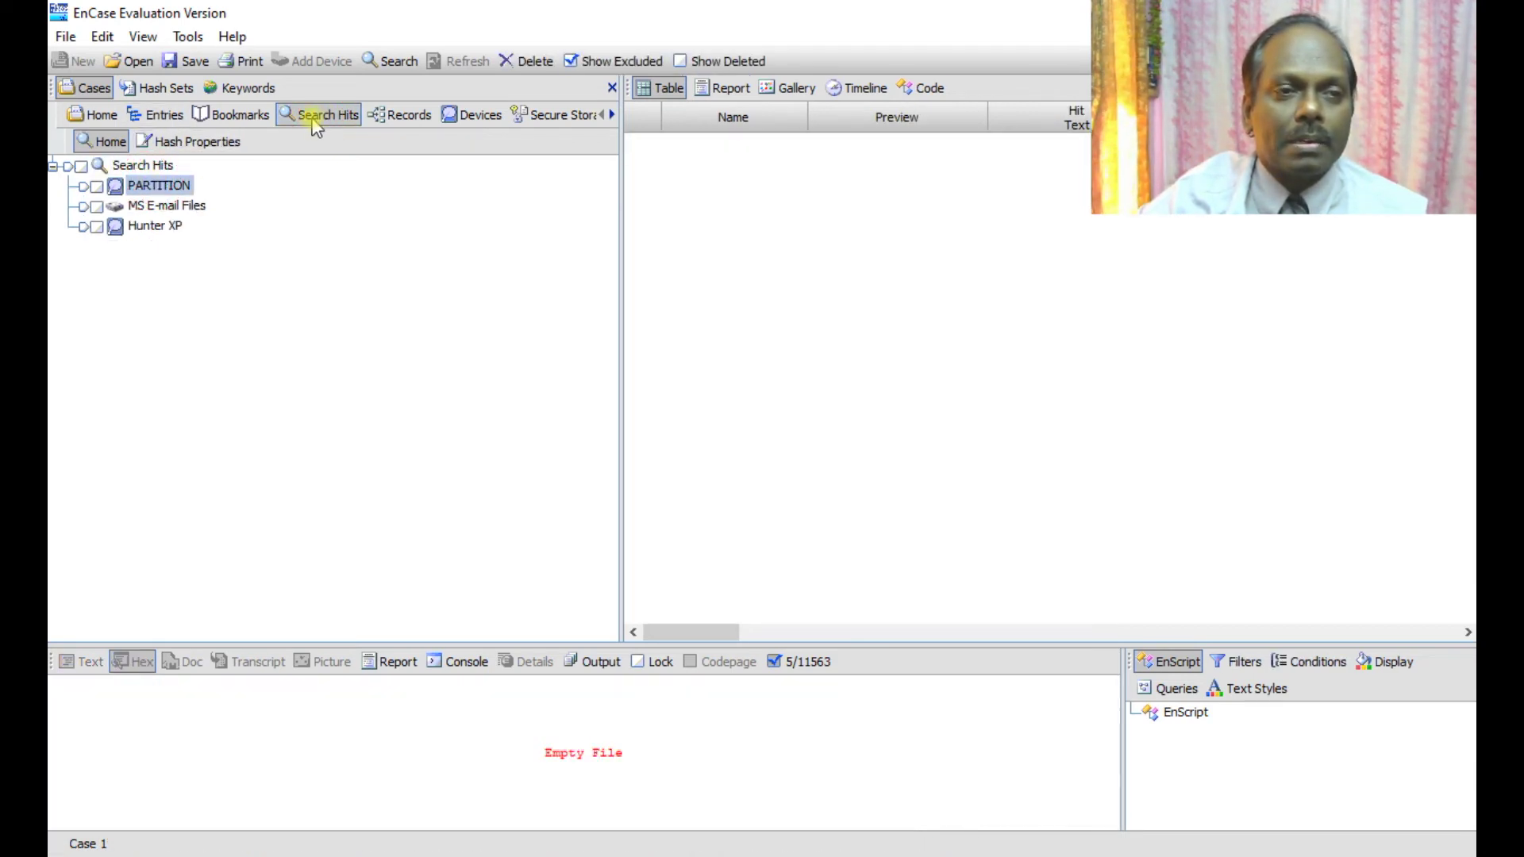
click(248, 117)
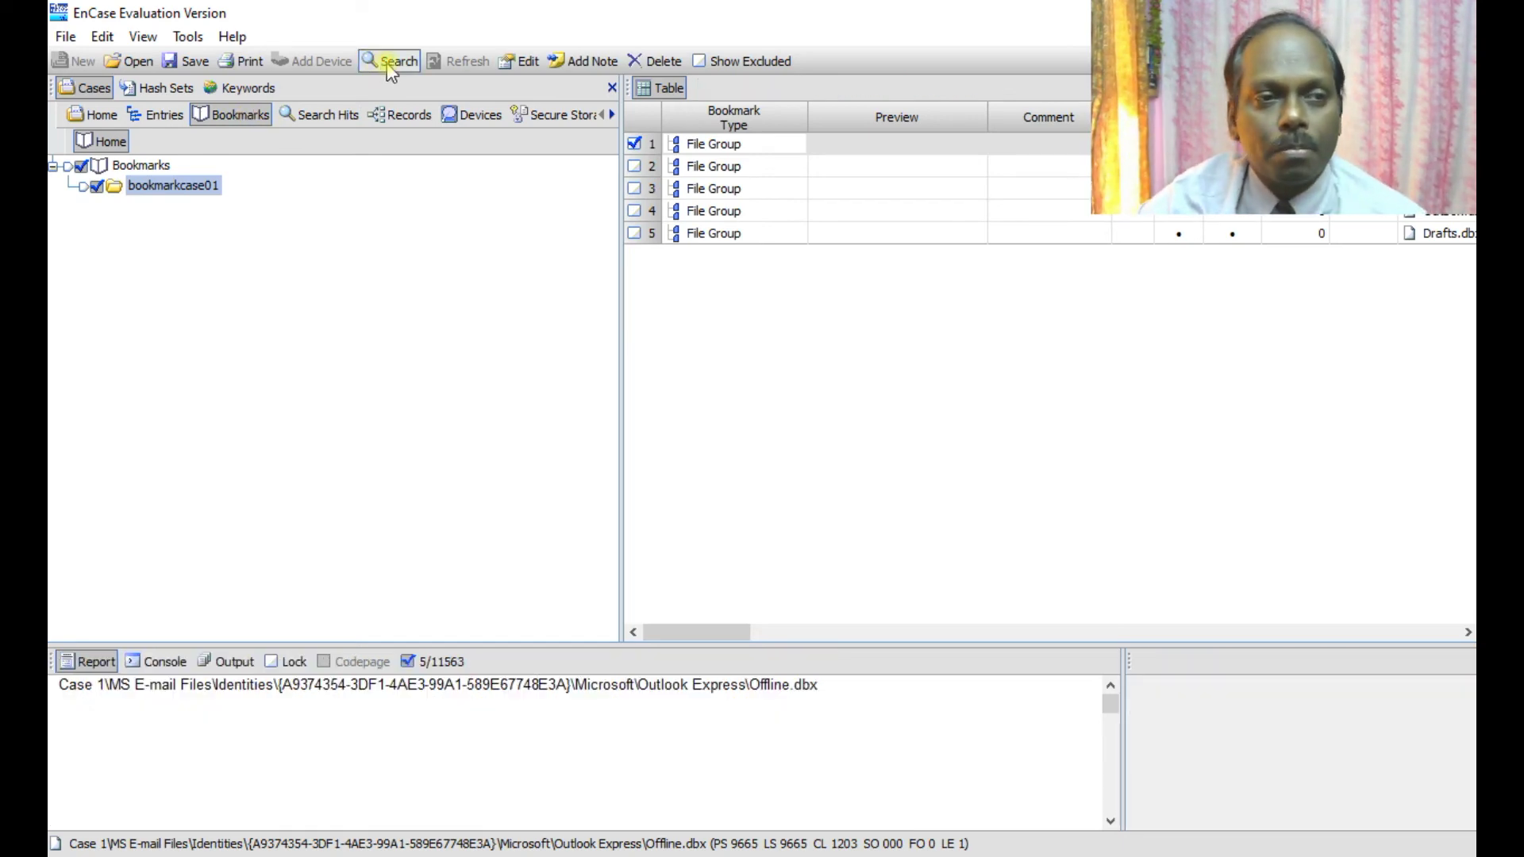
- Run a search on selected items only (5 Entries, 0 Records) and view the Search Hits
click(173, 117)
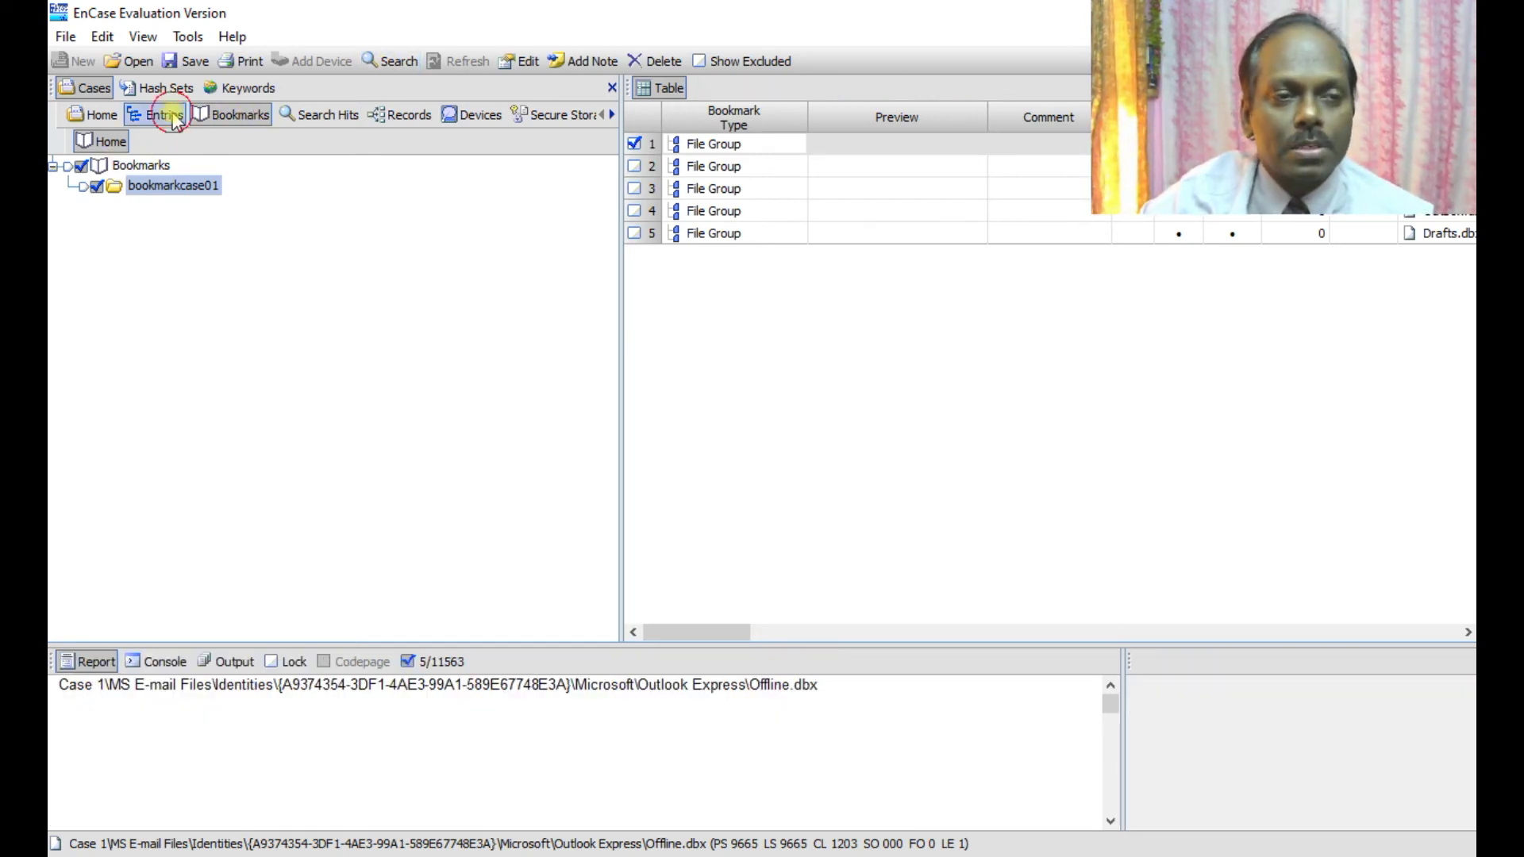
click(394, 65)
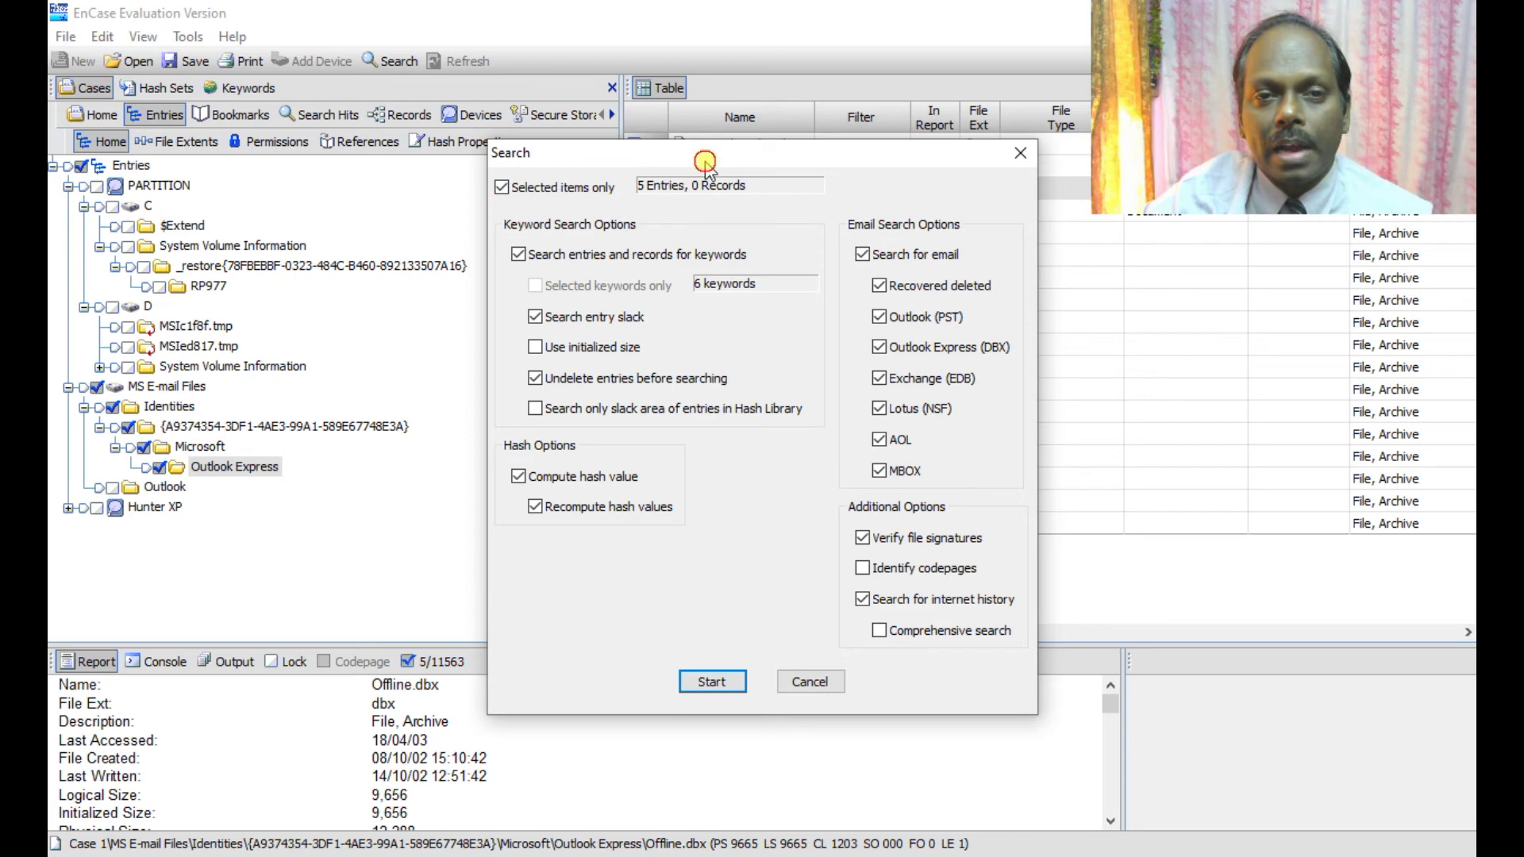
drag(698, 152, 681, 322)
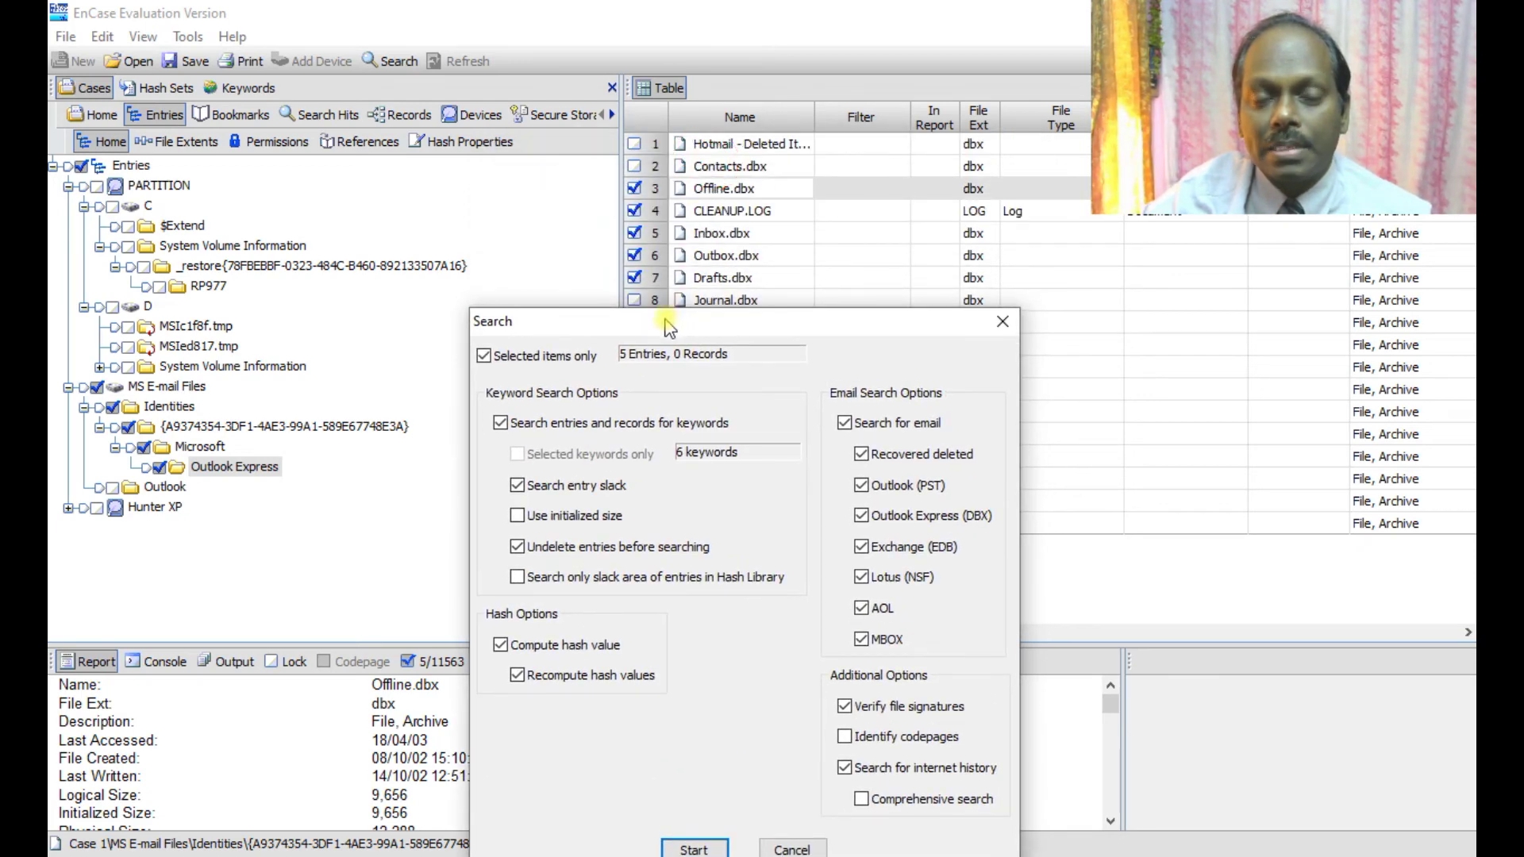
drag(665, 326, 665, 115)
click(483, 146)
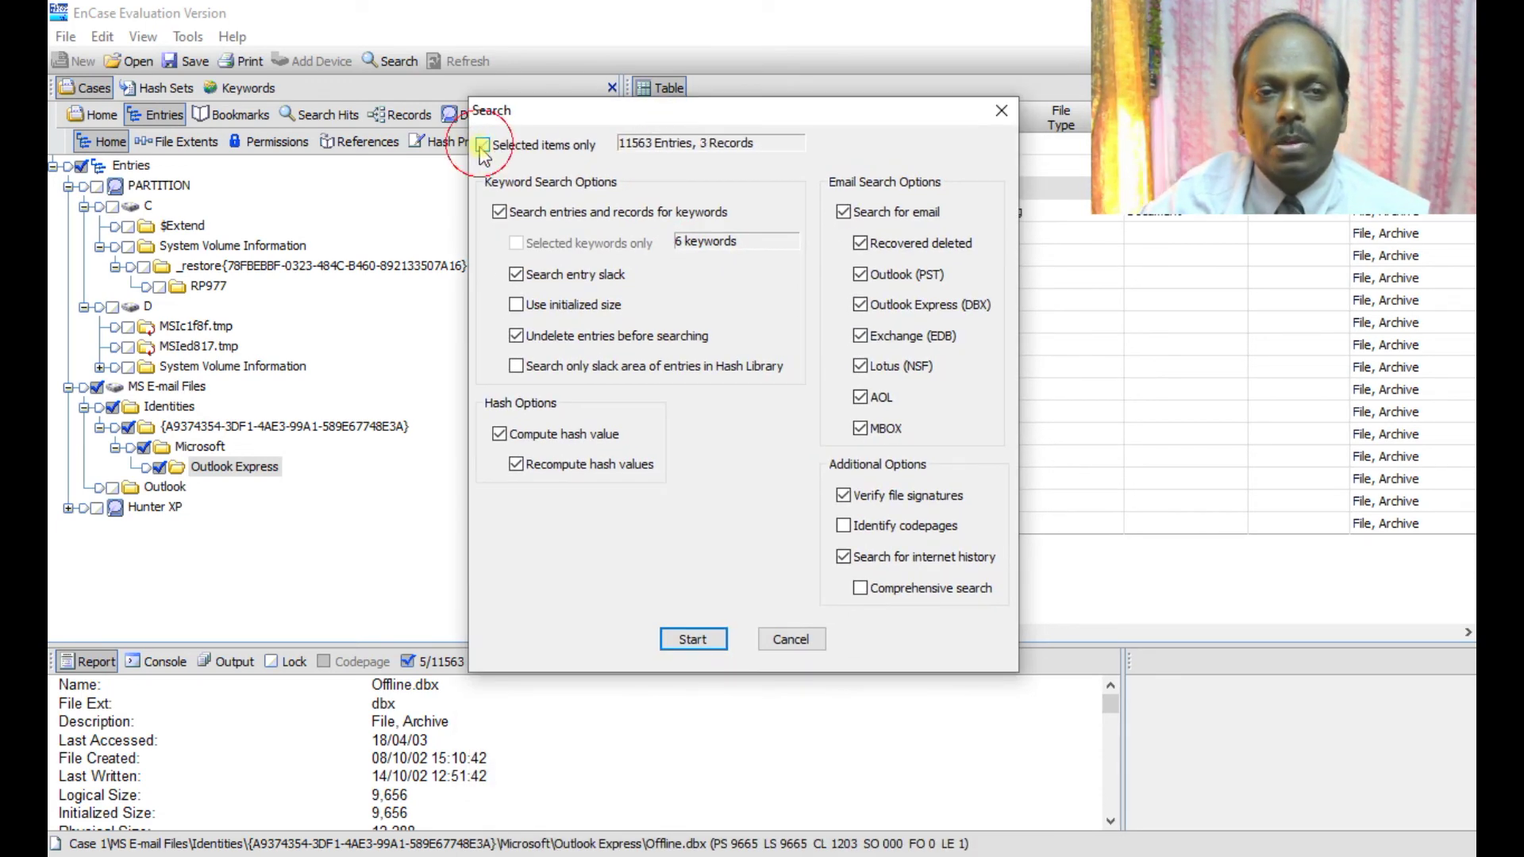
click(482, 146)
click(482, 146)
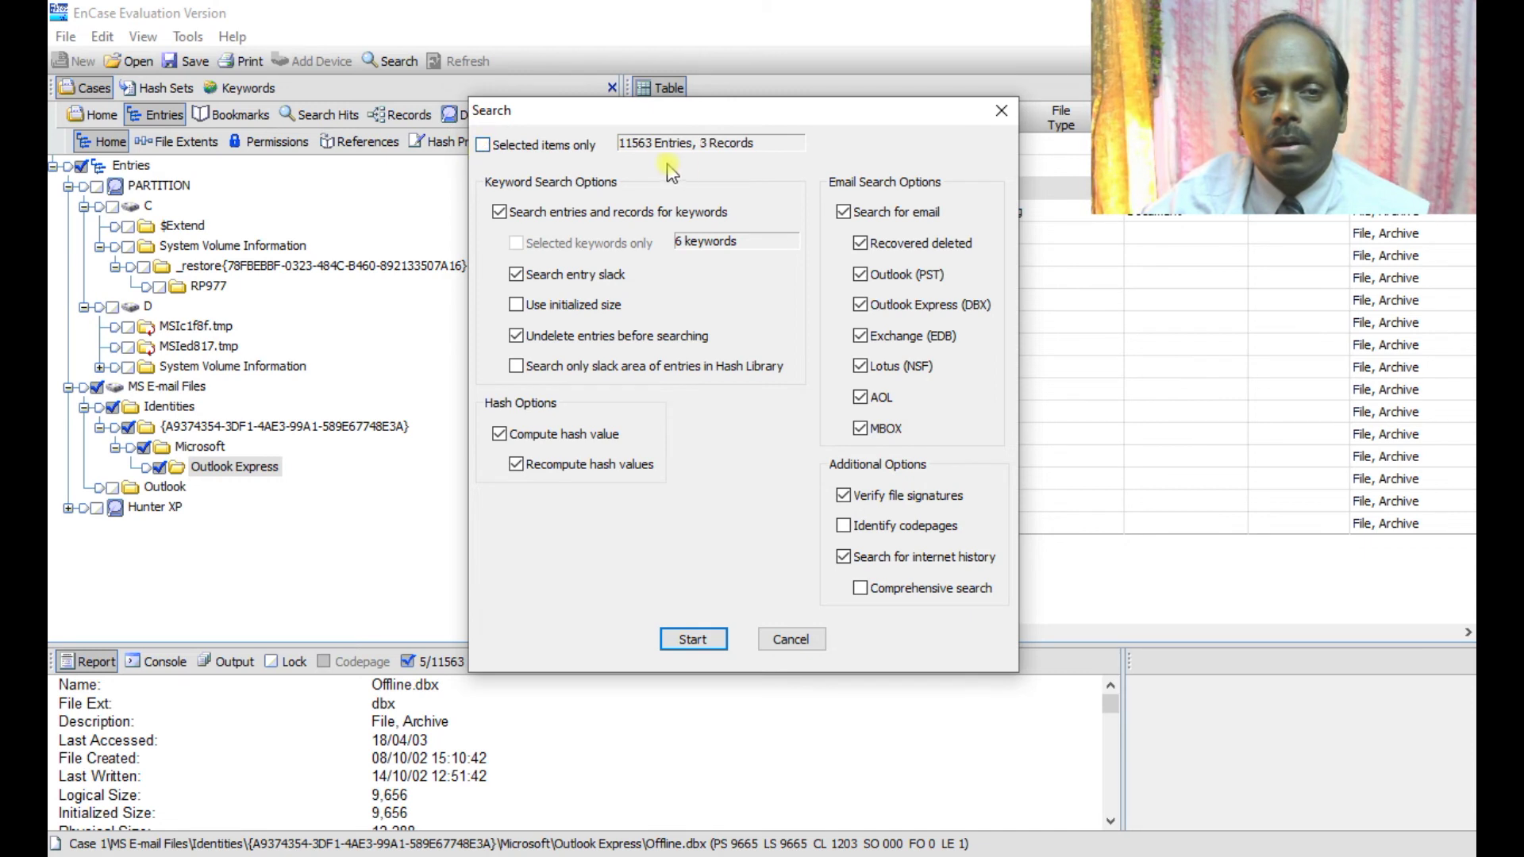
click(483, 146)
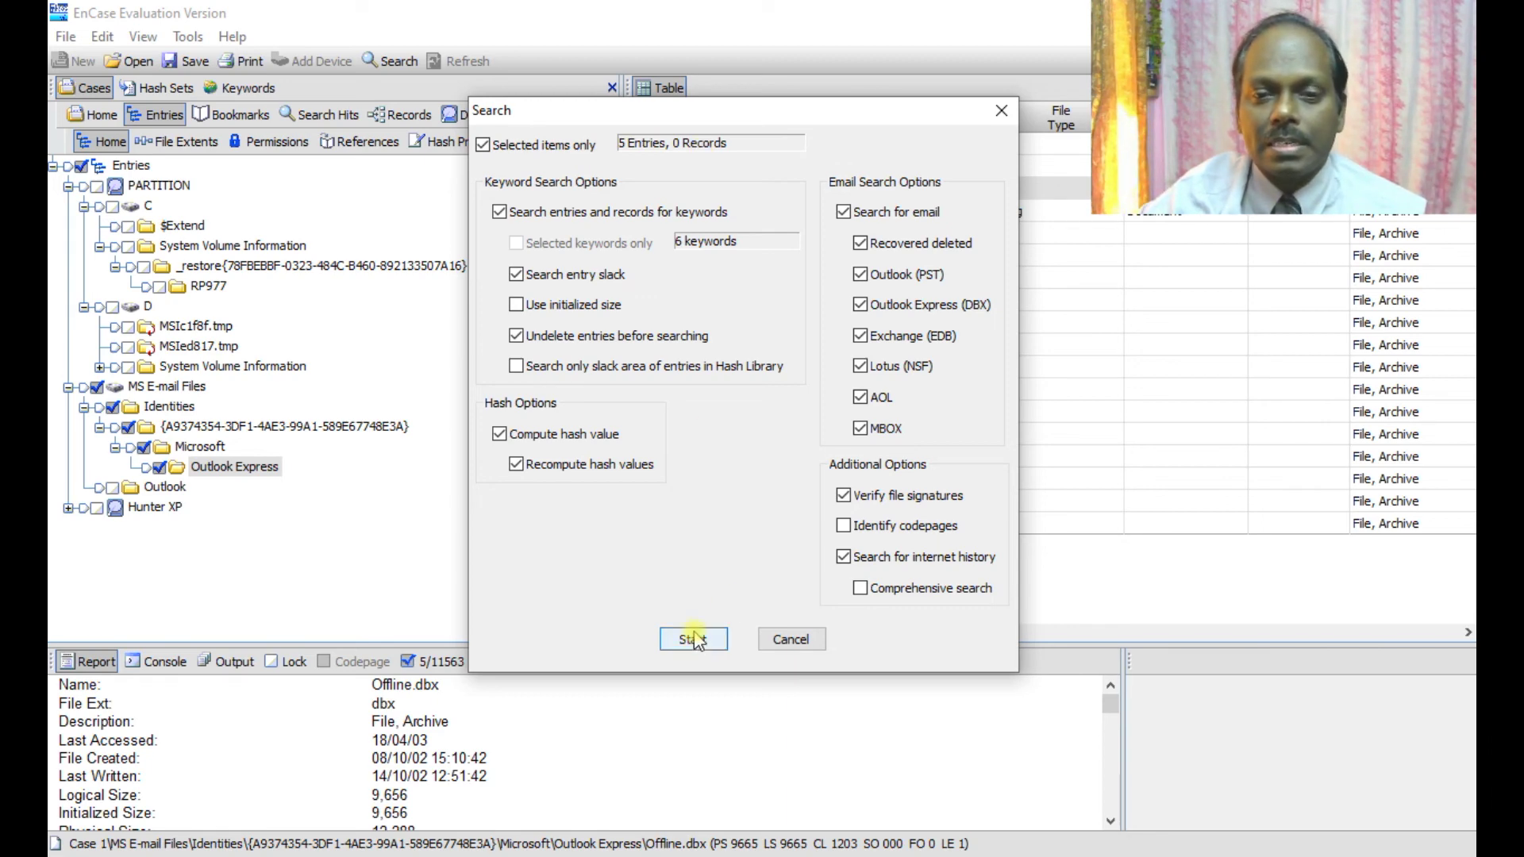
click(692, 640)
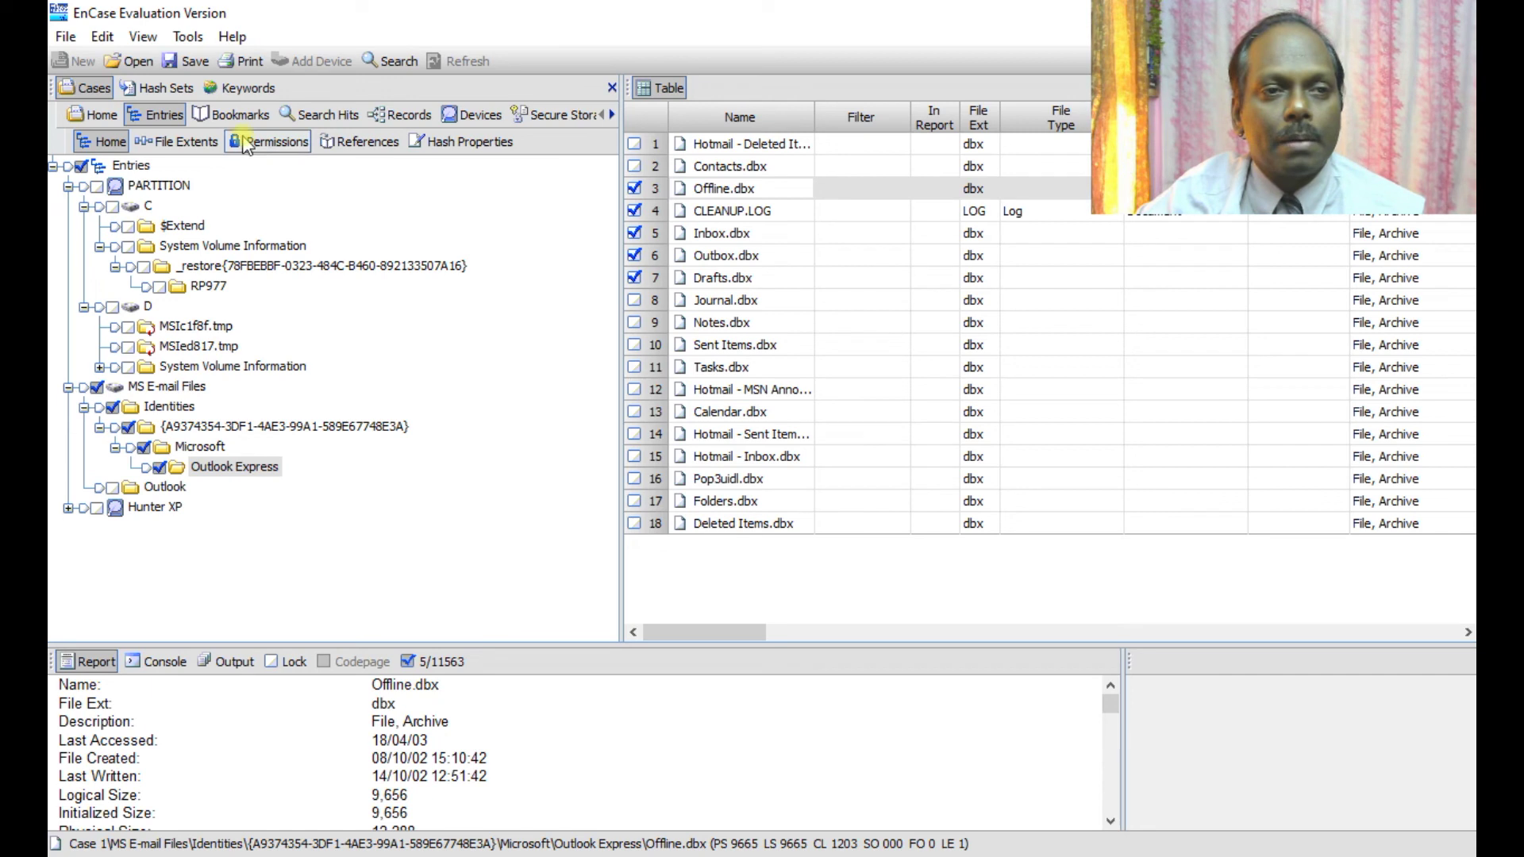
click(316, 113)
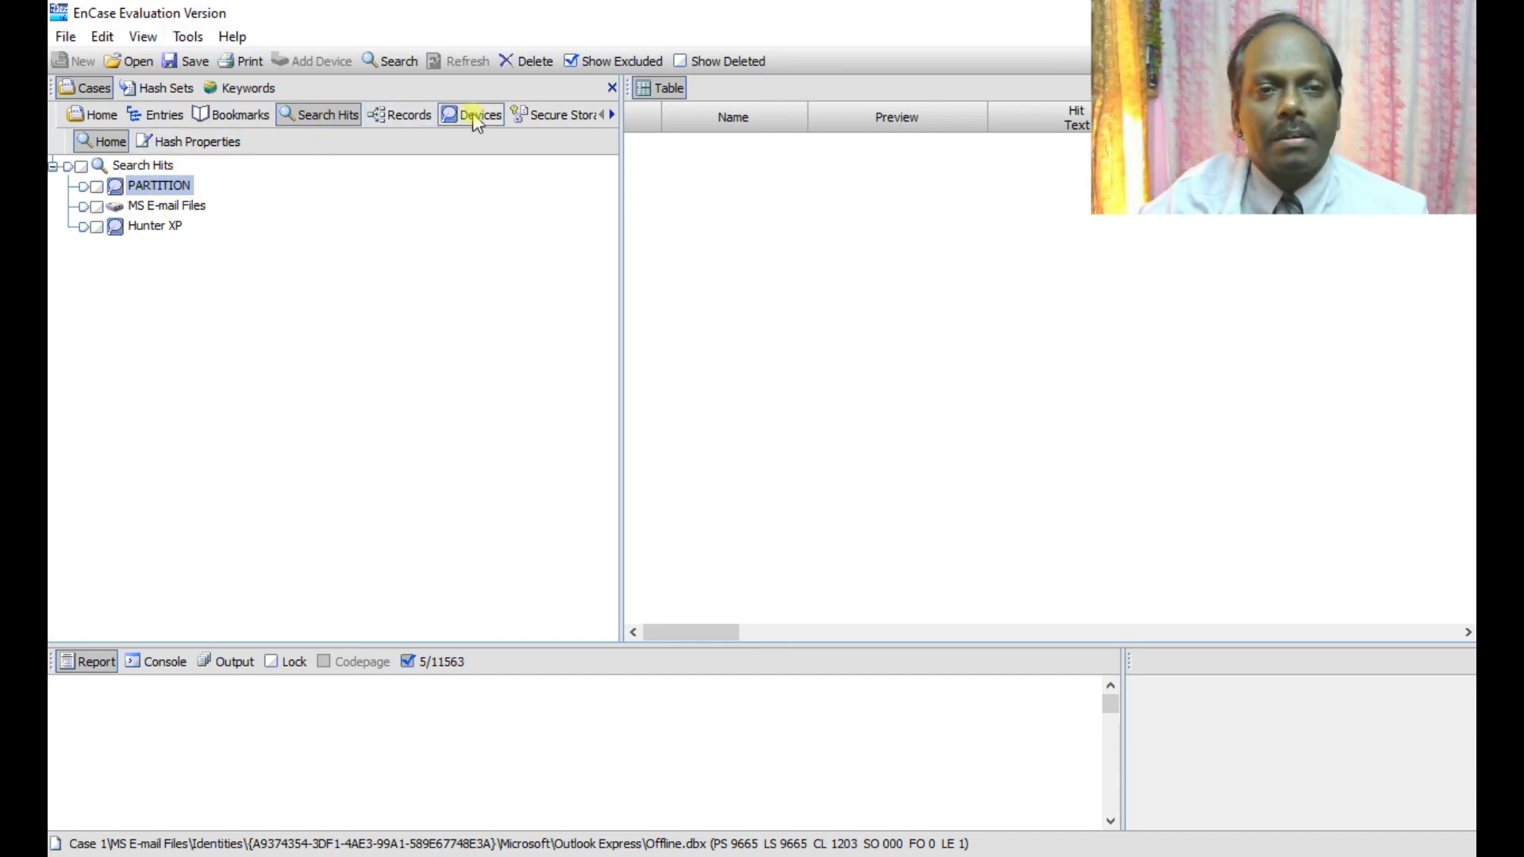
- In Secure Storage, review the SAM Users, SAM Keys and Aliases entries
click(535, 114)
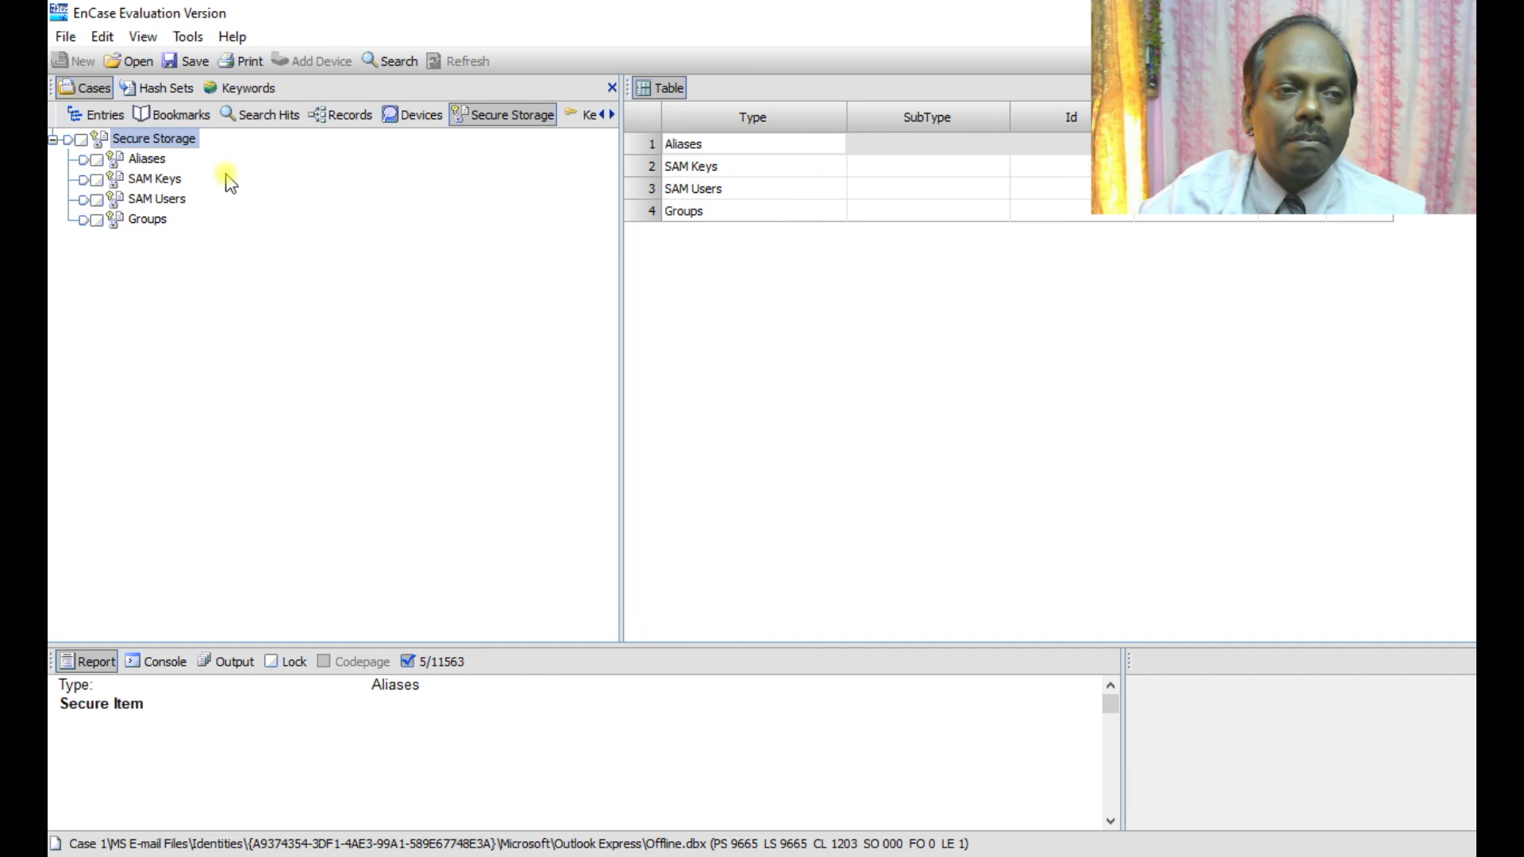
click(157, 199)
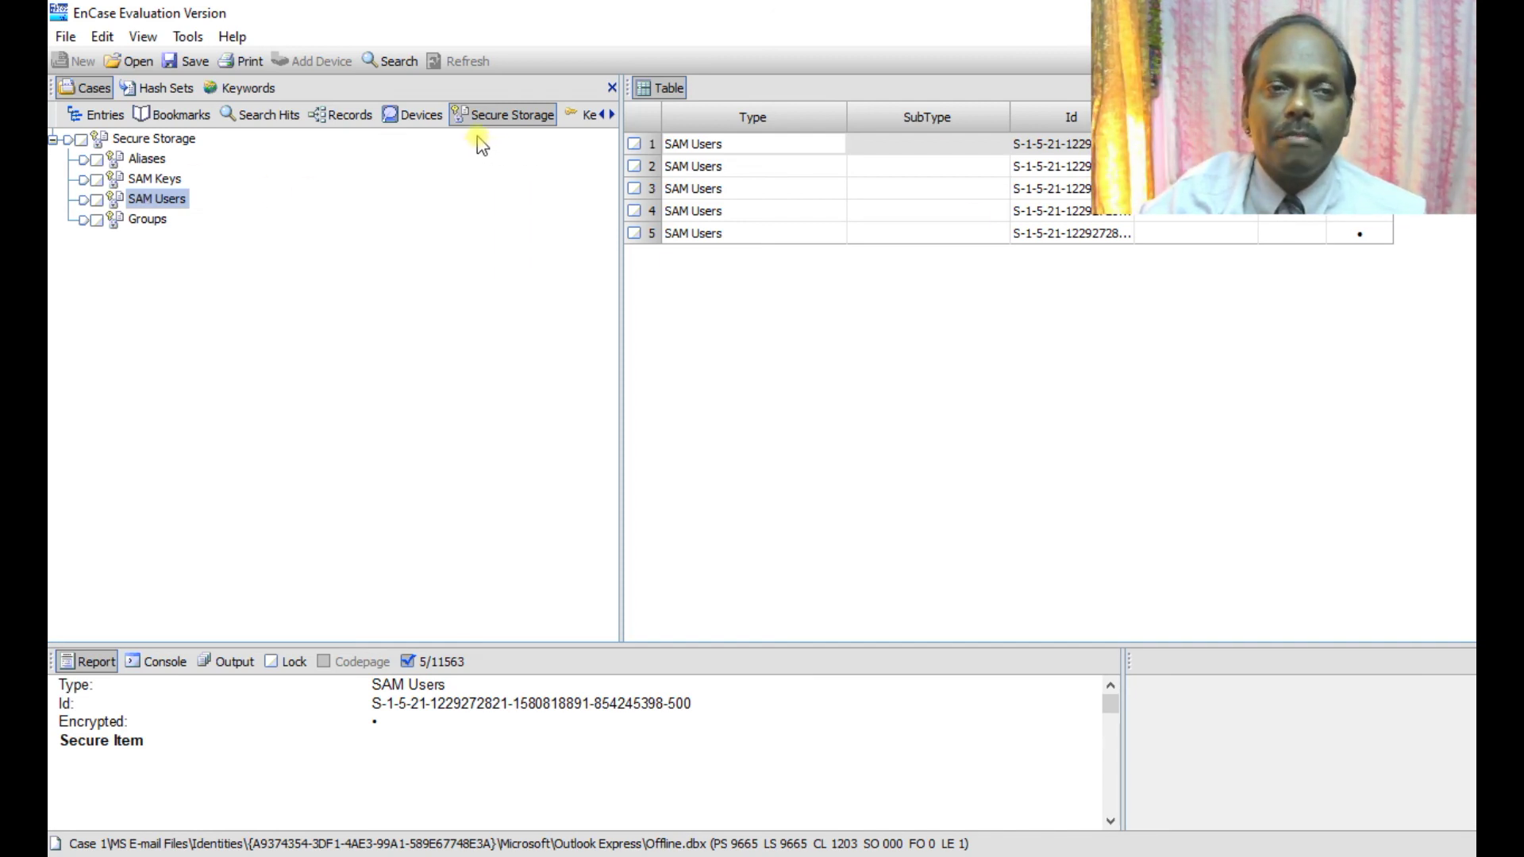
click(149, 180)
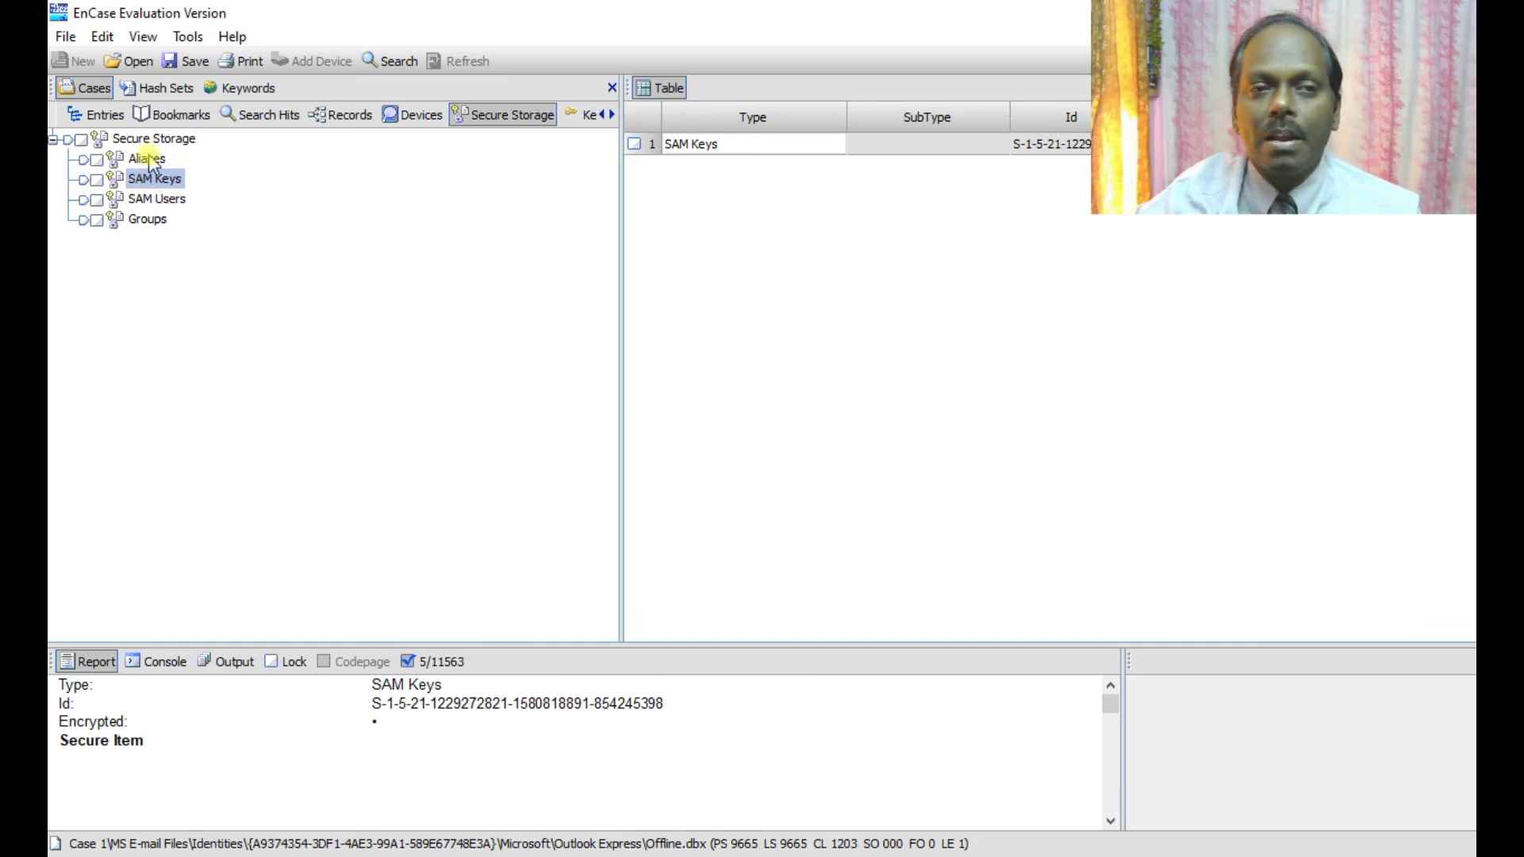
click(147, 159)
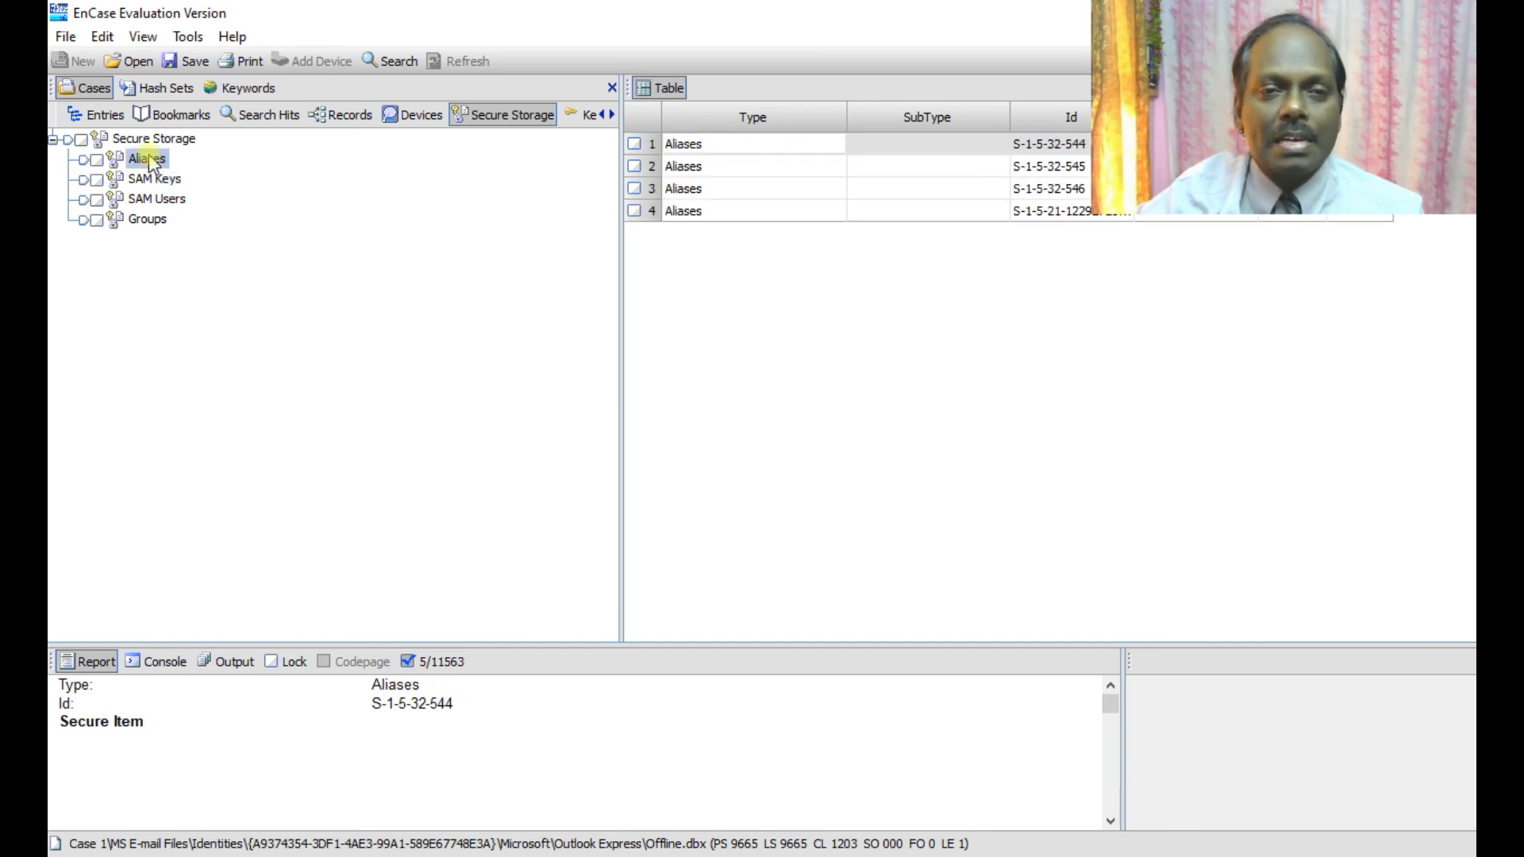
click(613, 115)
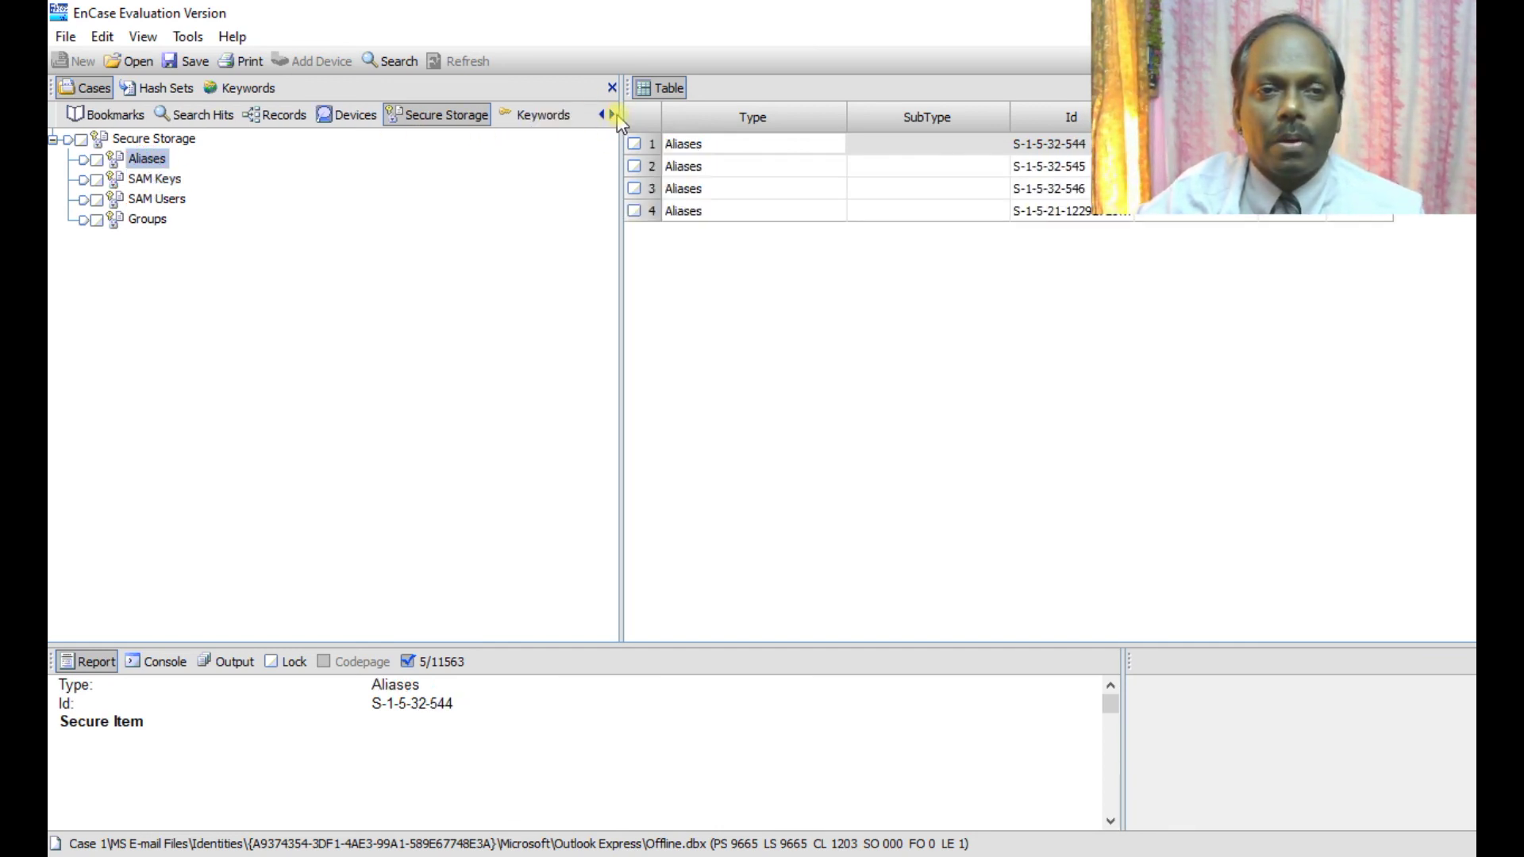
- Visit Hash Sets, return to Cases, and browse the Tools, View and File menus
click(148, 89)
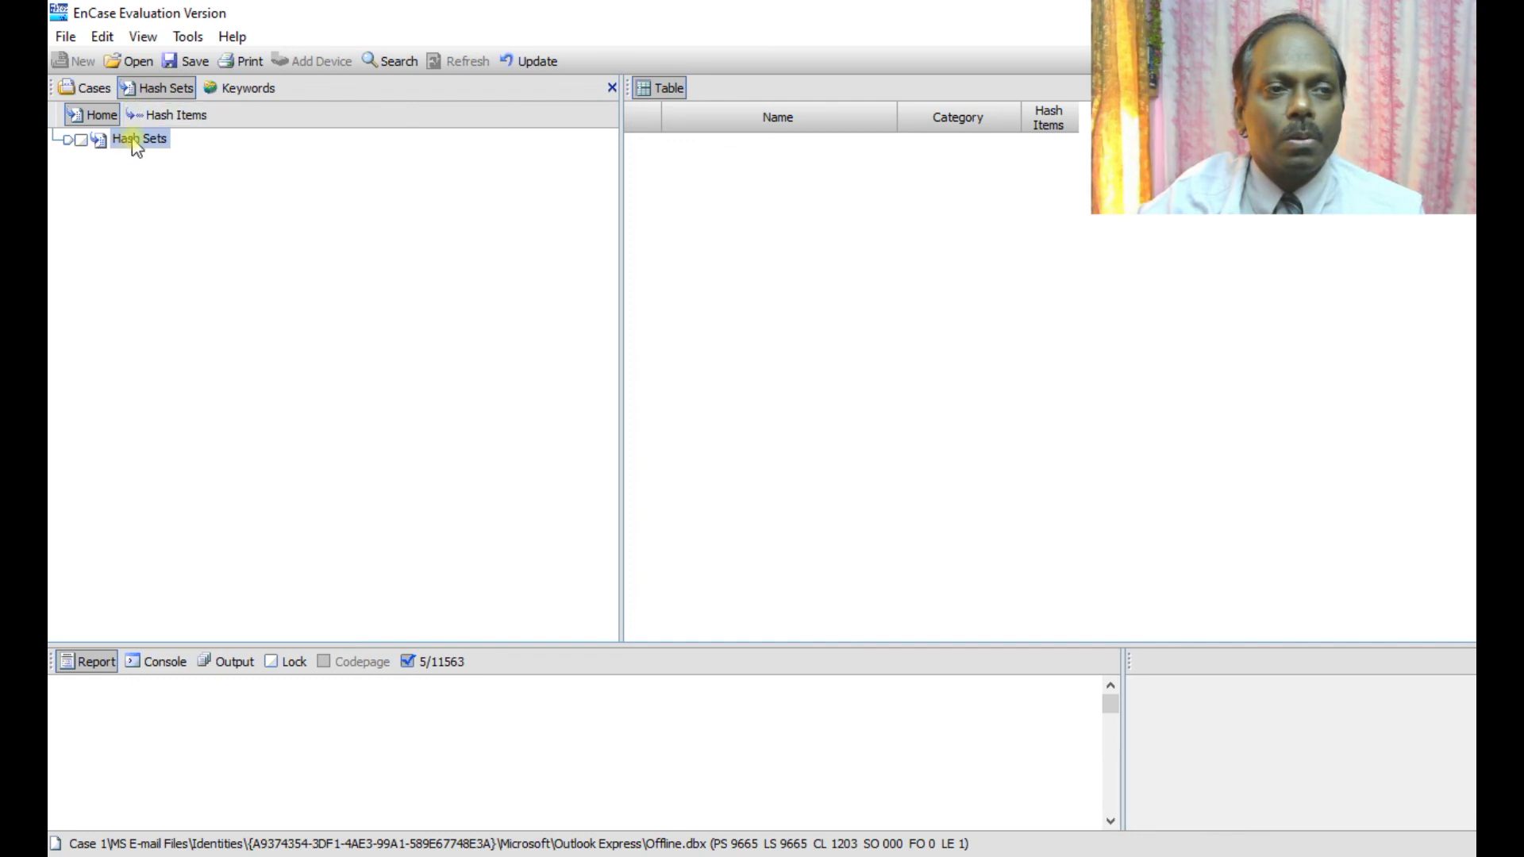
click(90, 89)
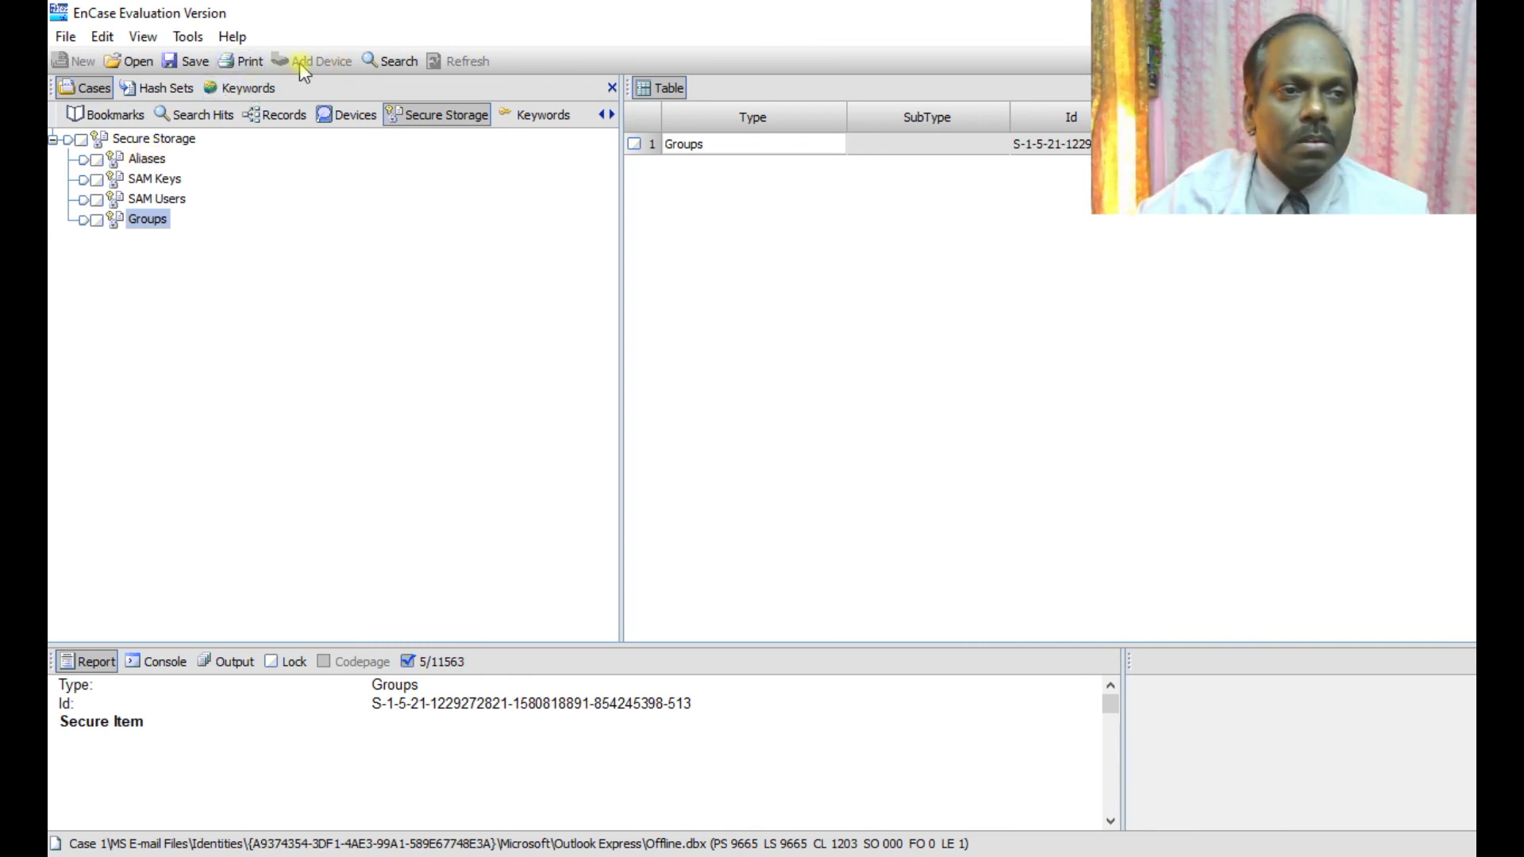
click(199, 39)
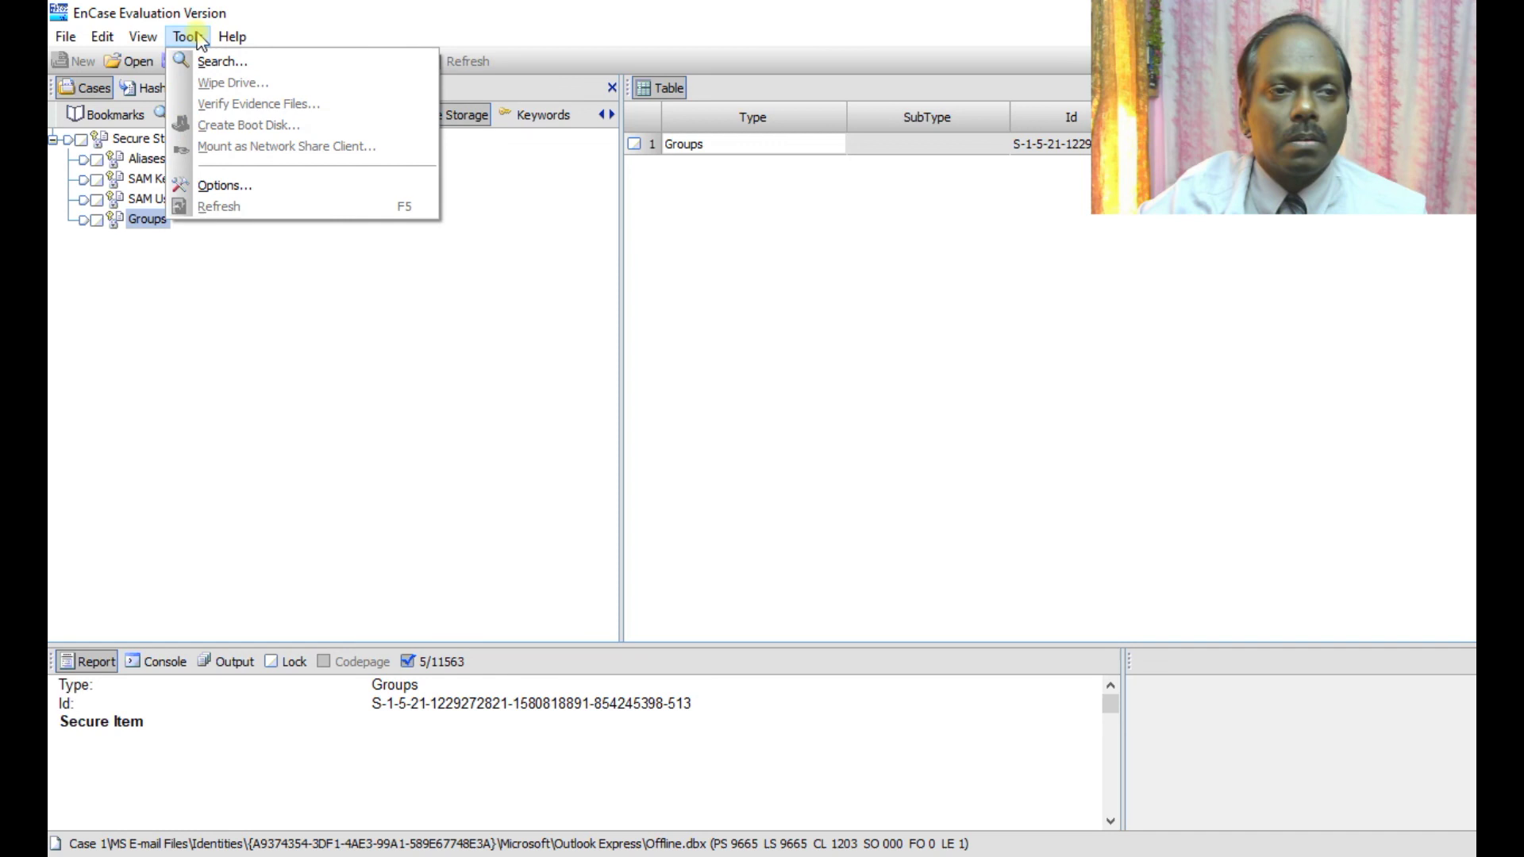
mouse_move(150, 41)
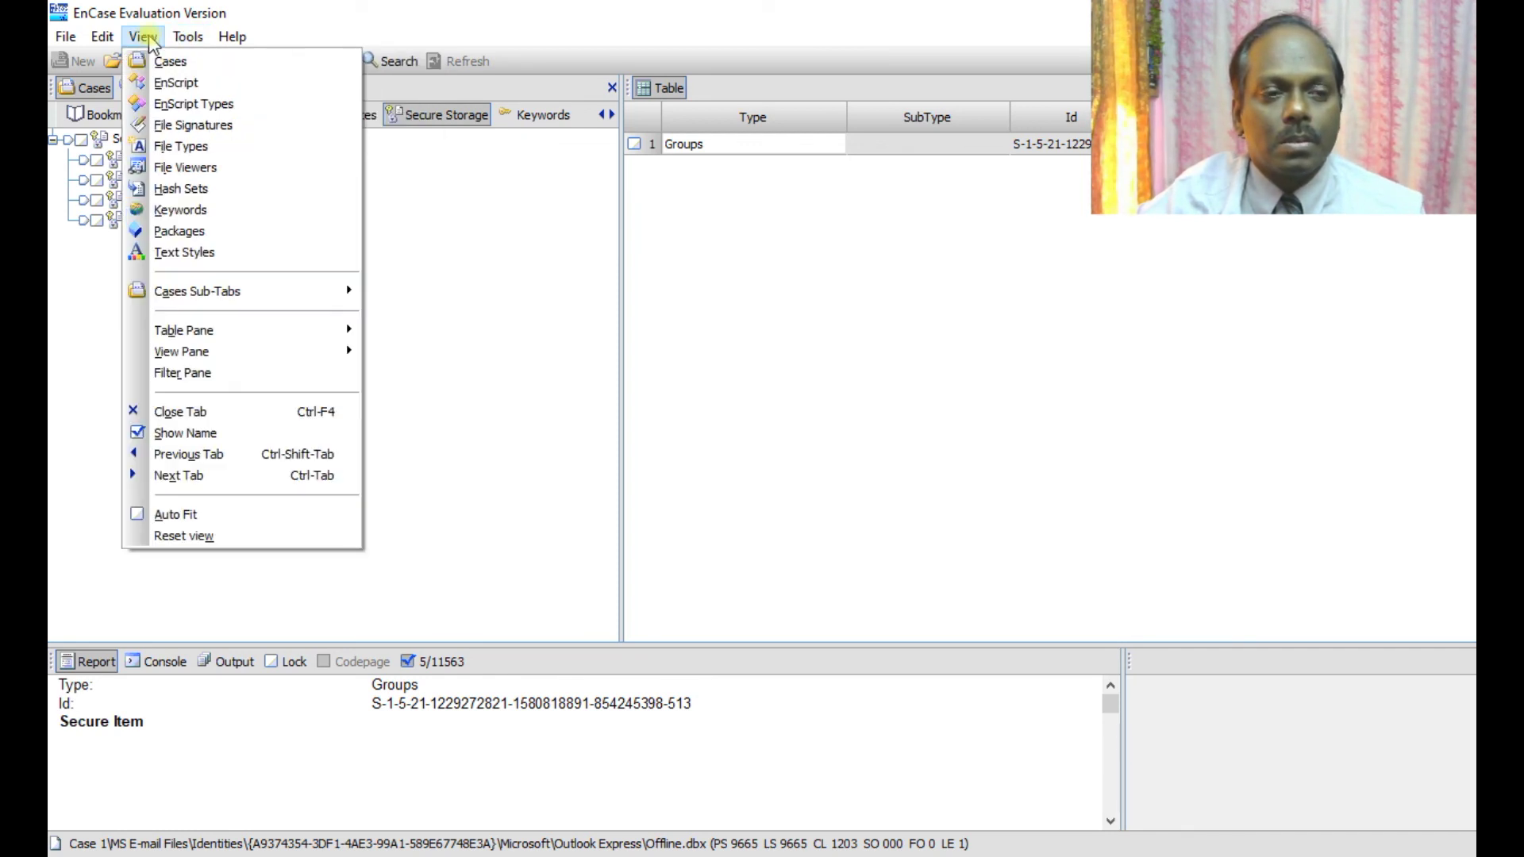
mouse_move(66, 39)
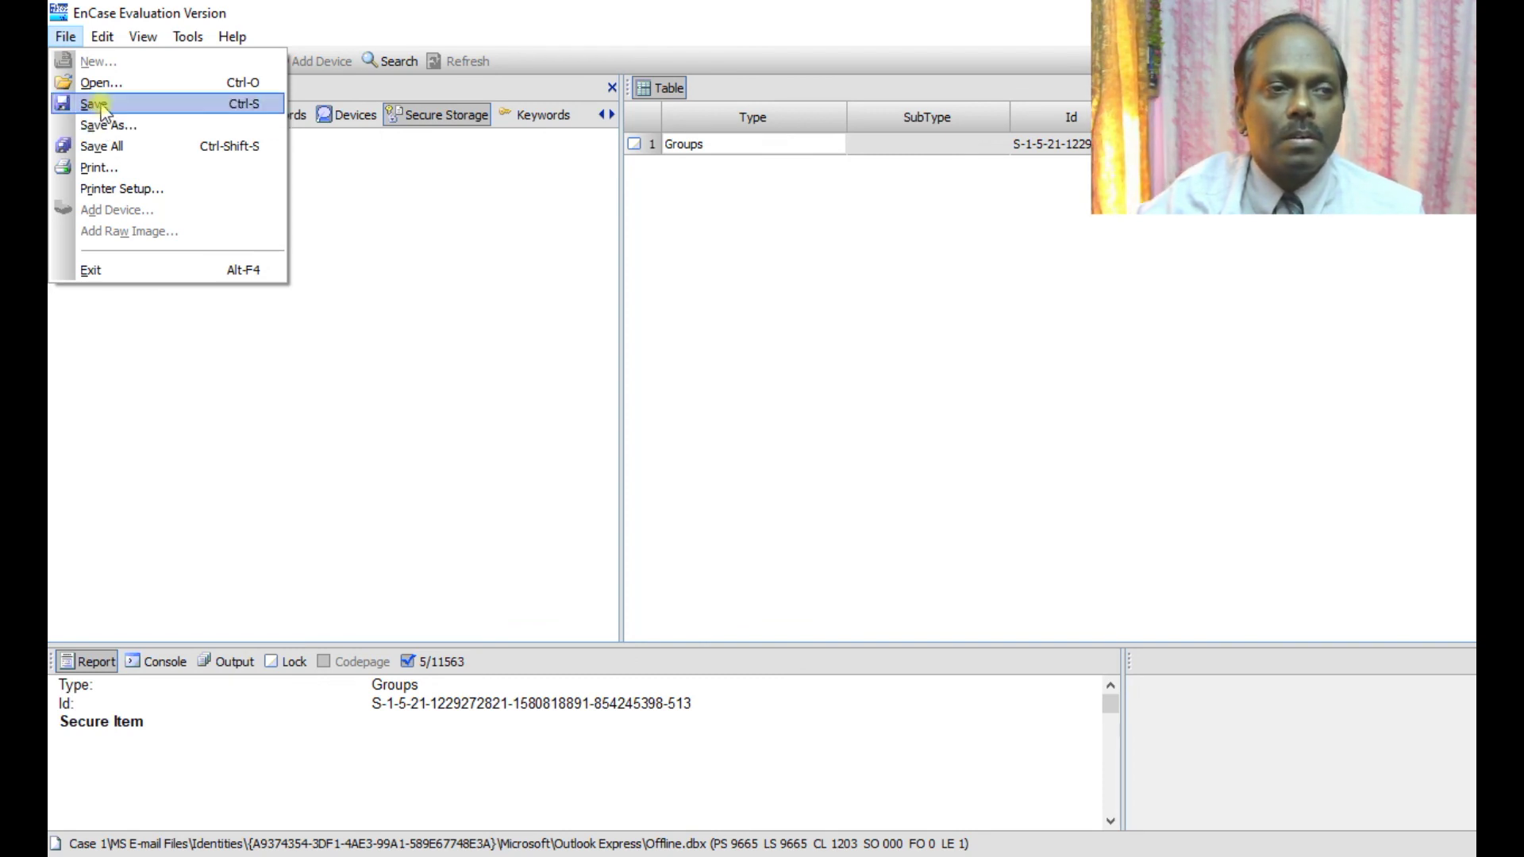
- Save the case as 'Case 1' in Forensics\temp and go back to the Outlook Express entries
click(95, 105)
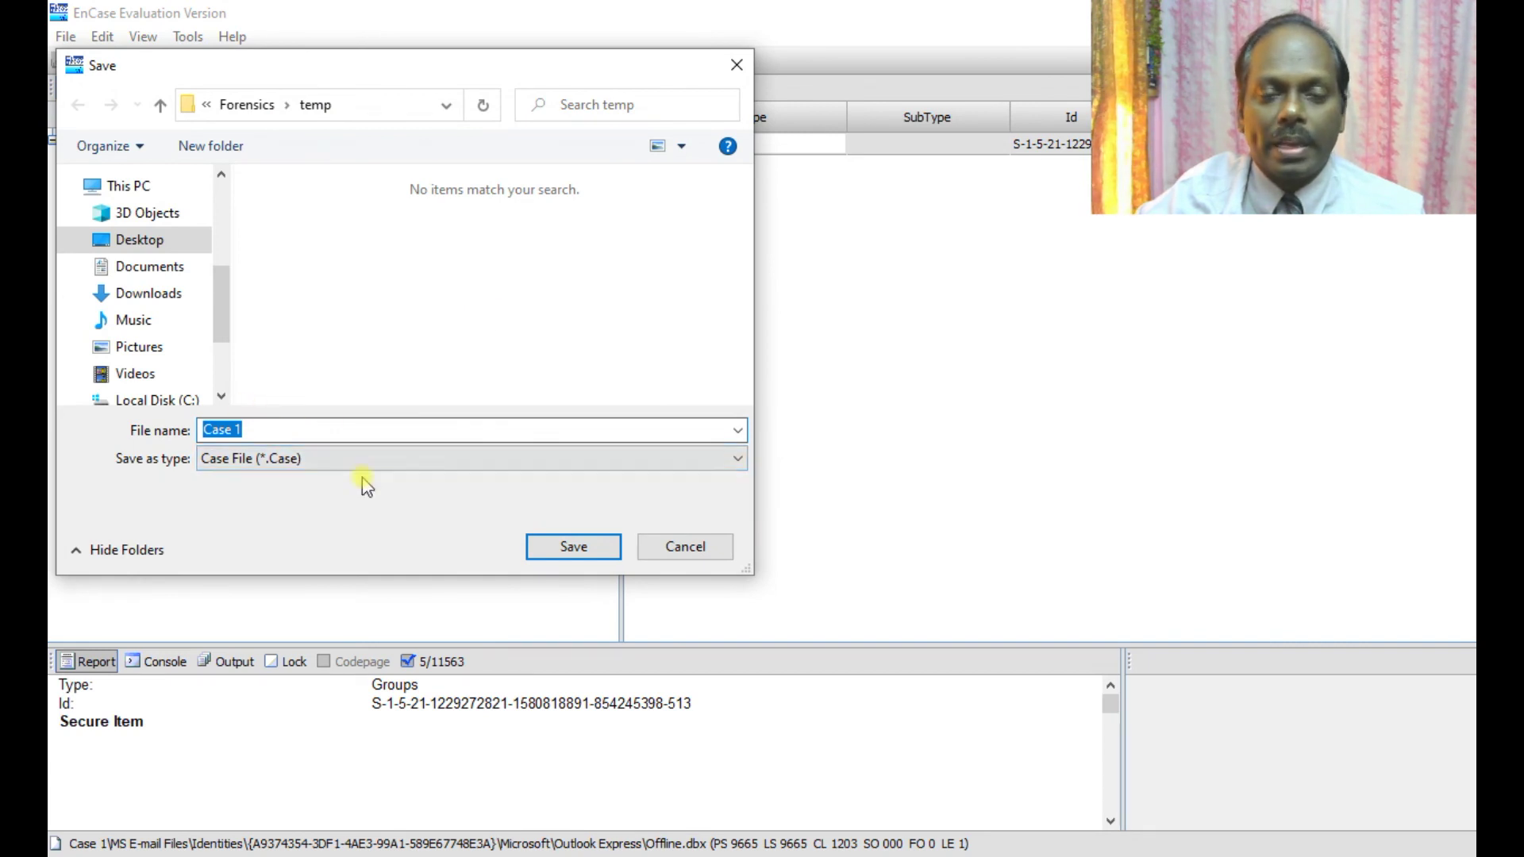
click(578, 547)
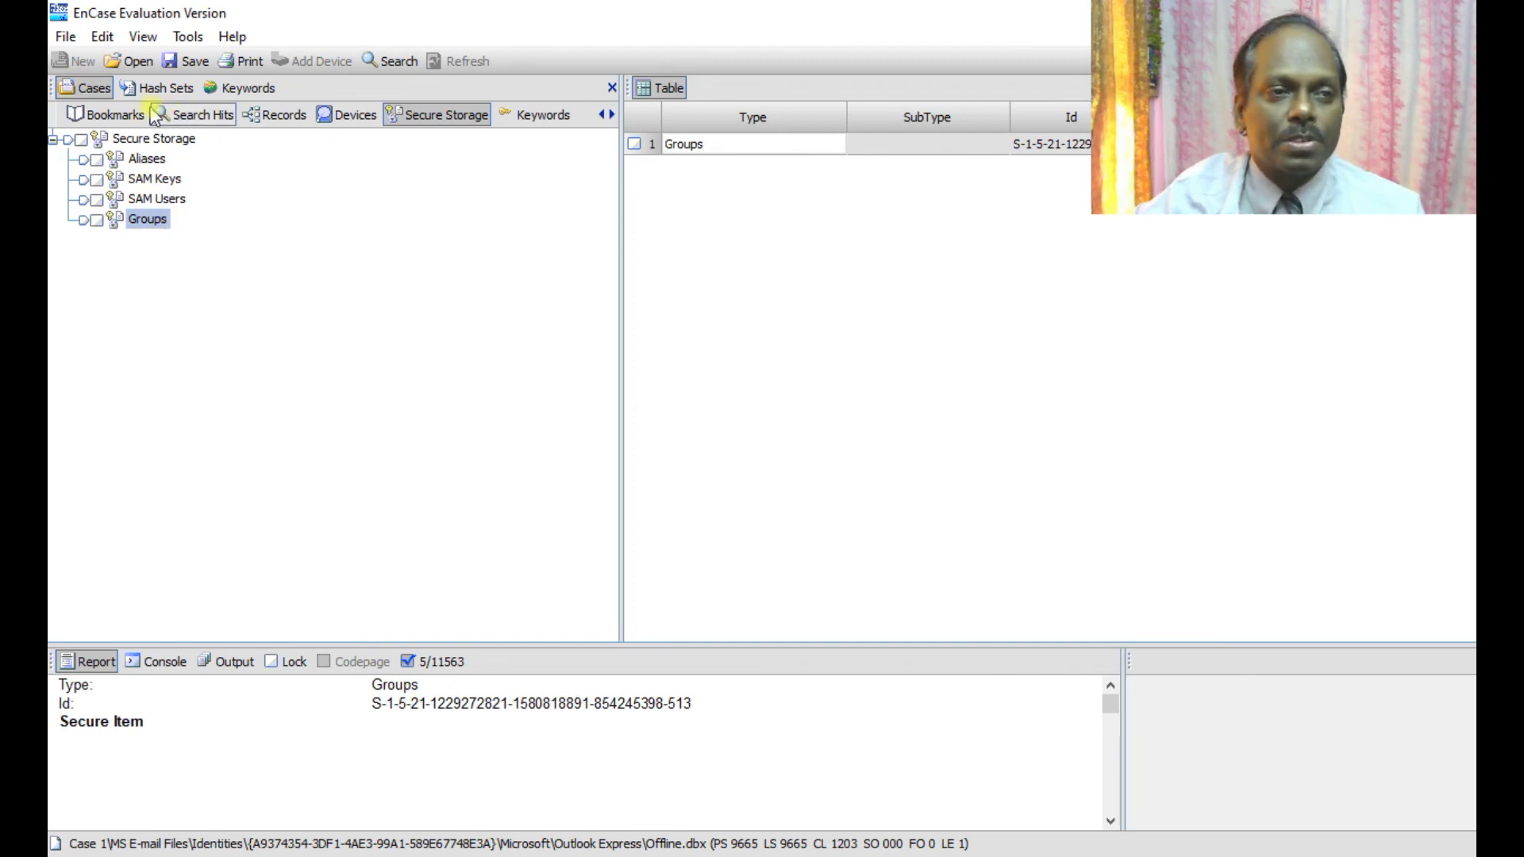
click(158, 115)
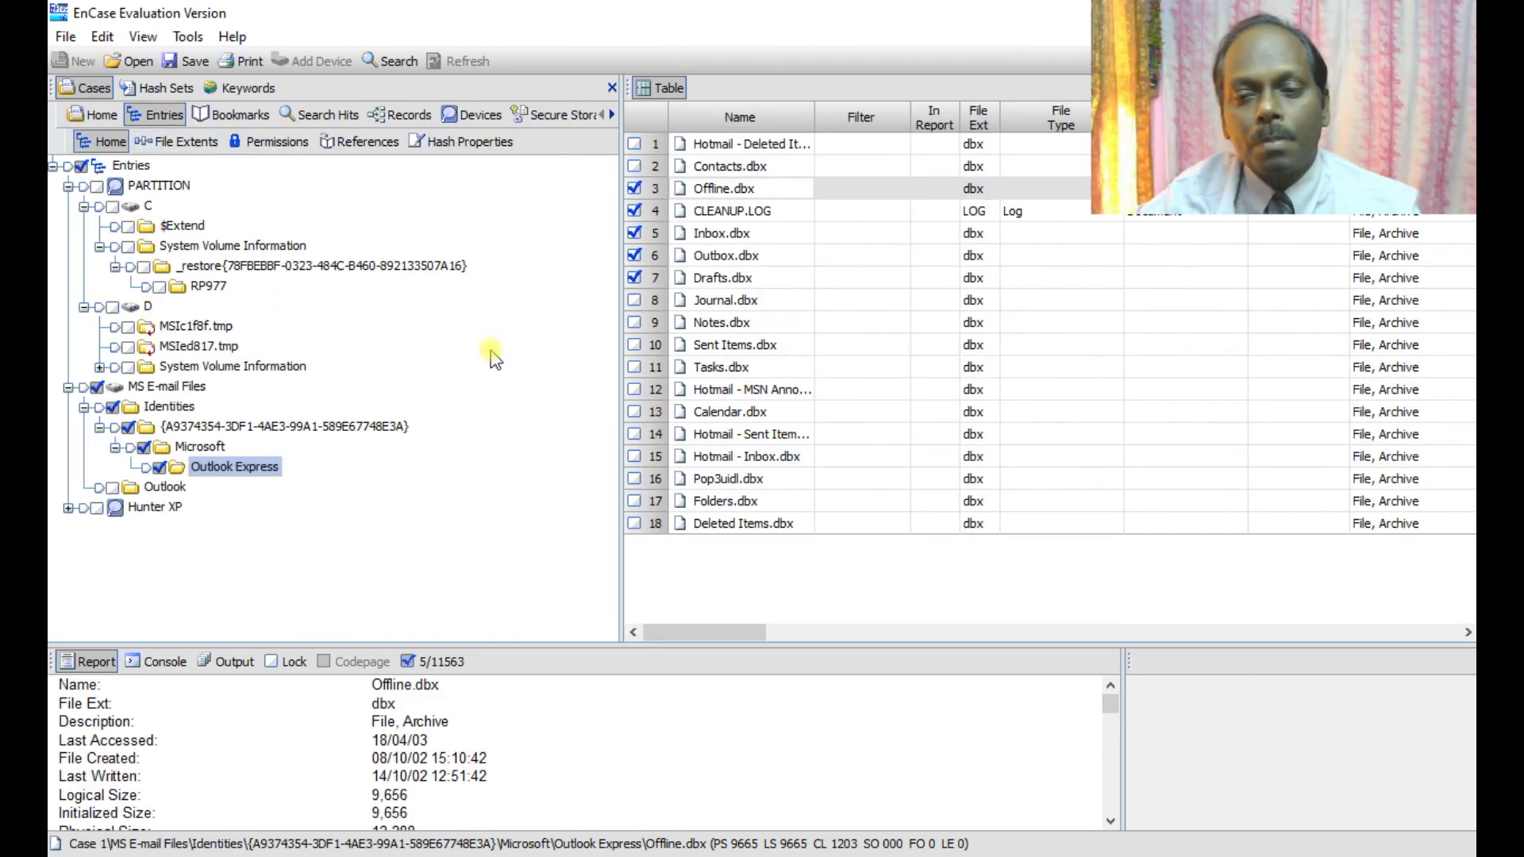